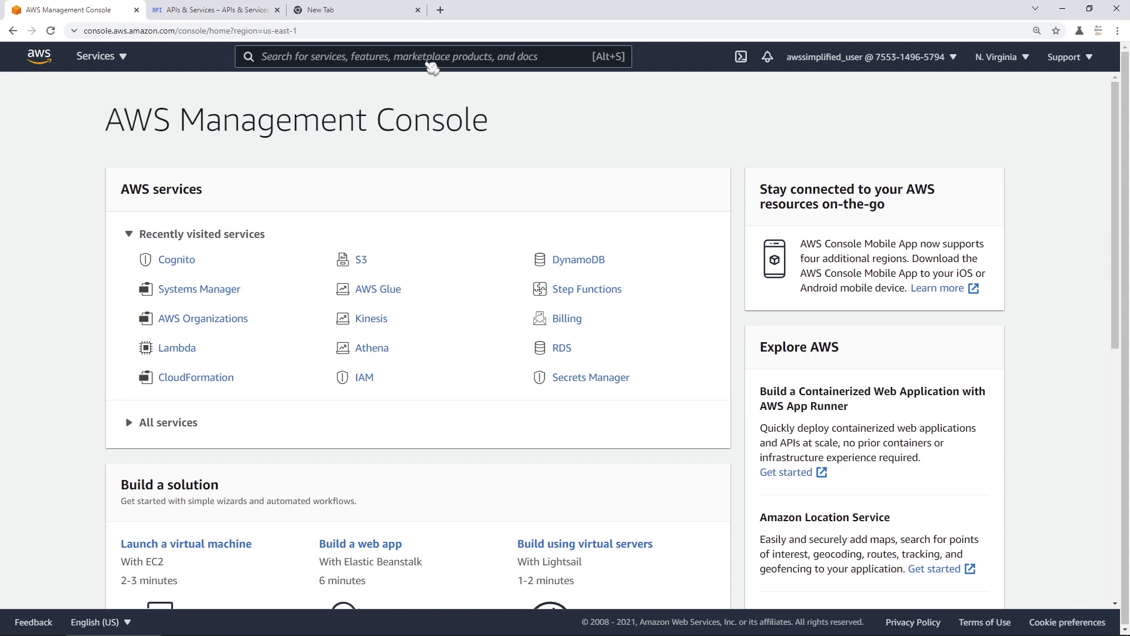
- Search the console for 'cognito' and open the Cognito service
text(cogi)
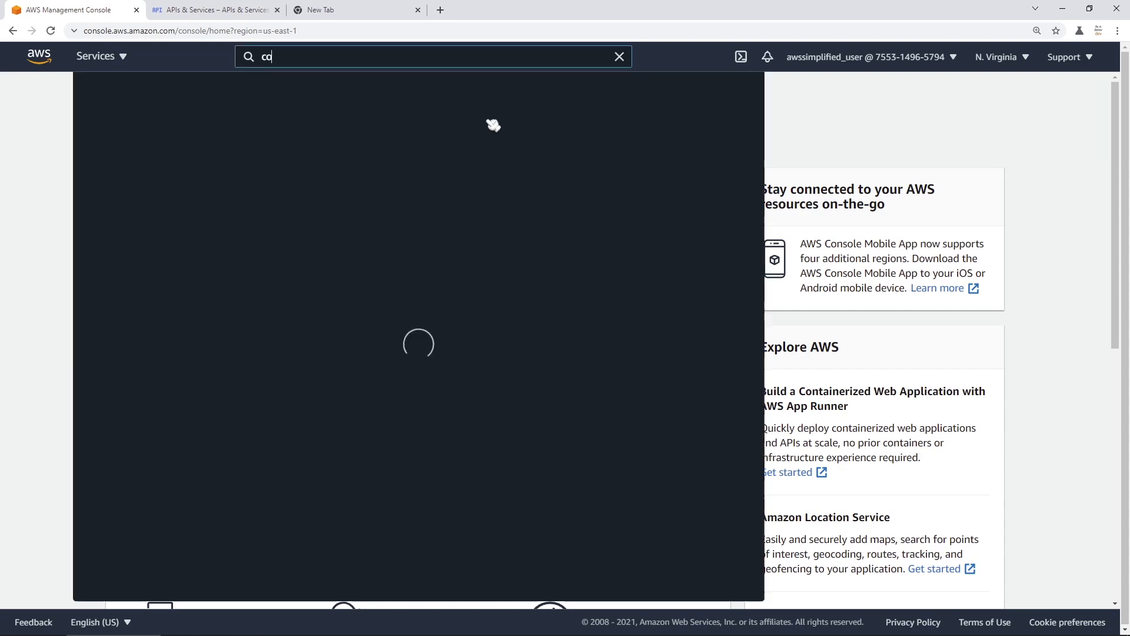
key(BackSpace)
text(nito)
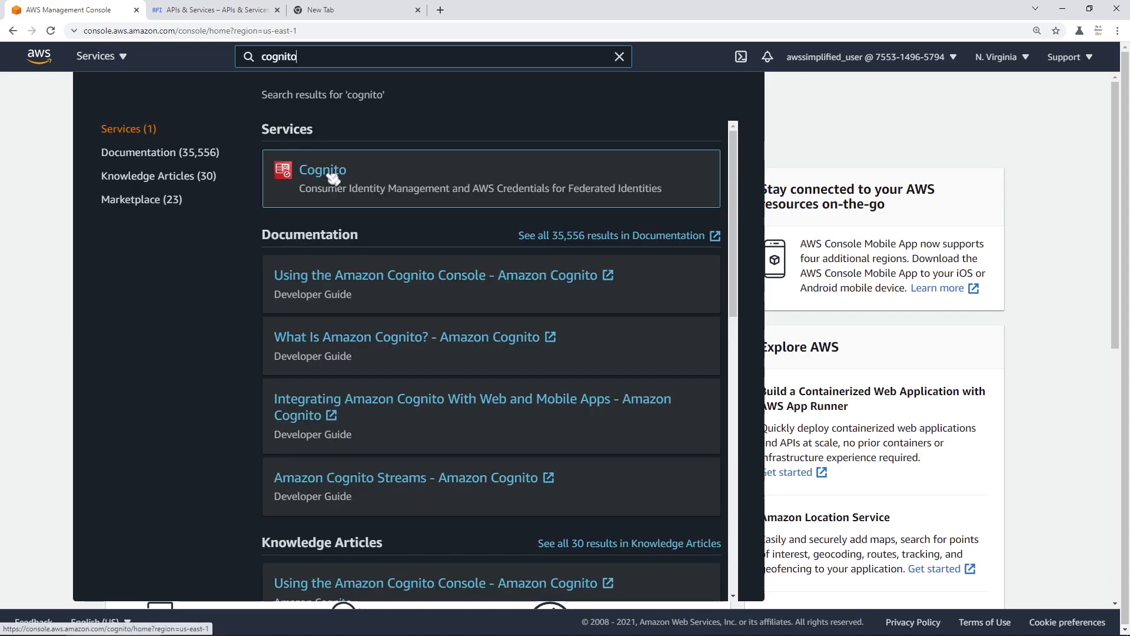
click(327, 178)
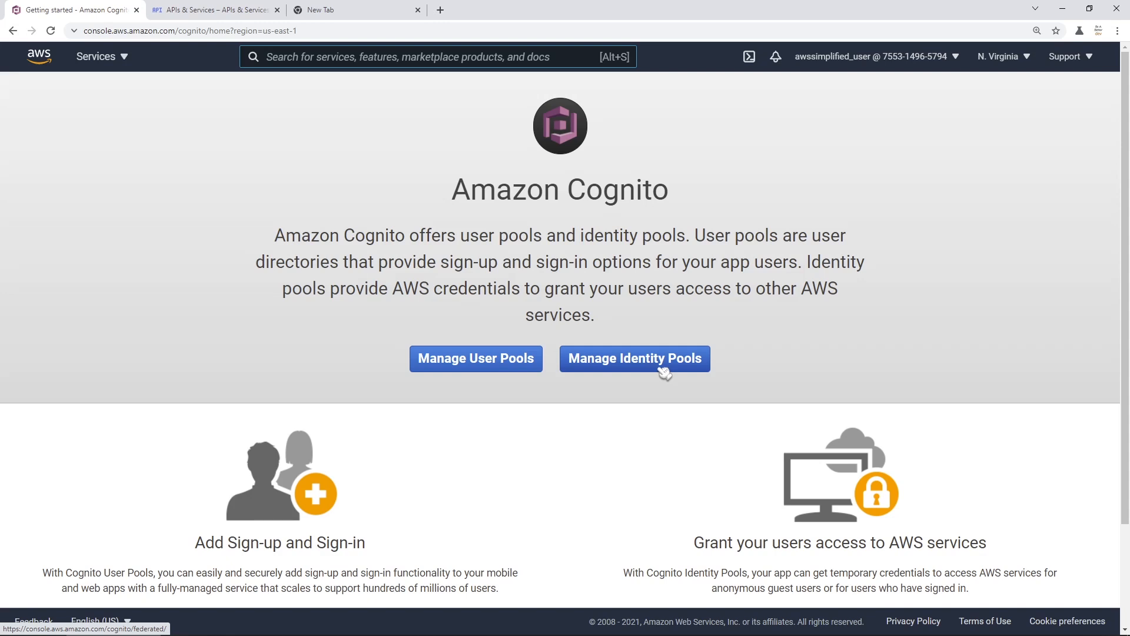
- Go to Manage User Pools and begin creating a new user pool
click(483, 370)
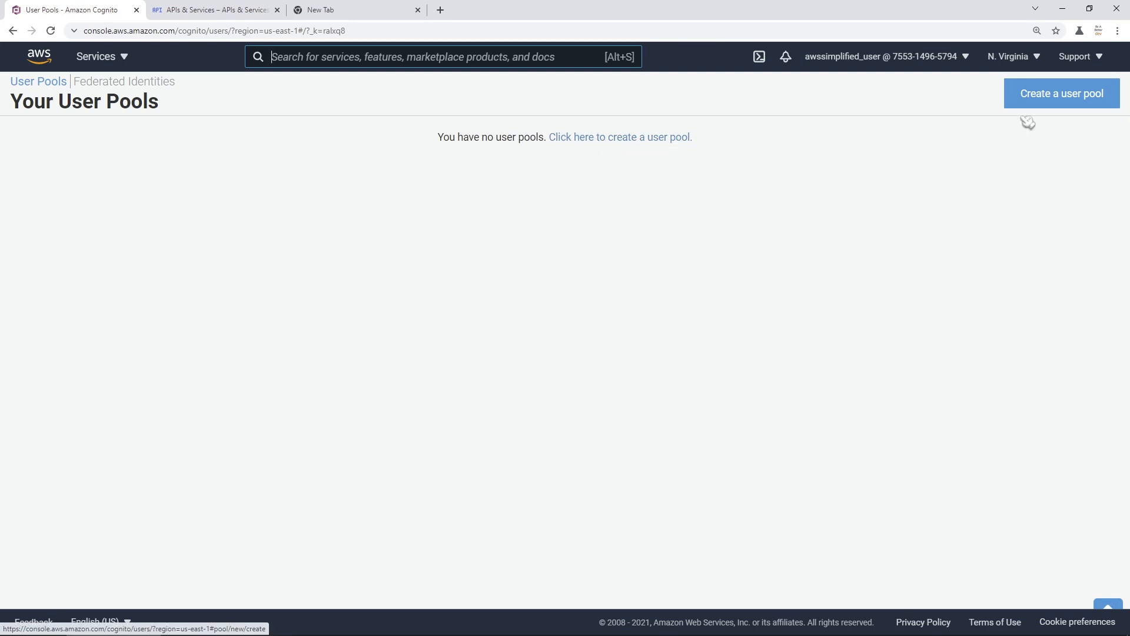
click(1076, 104)
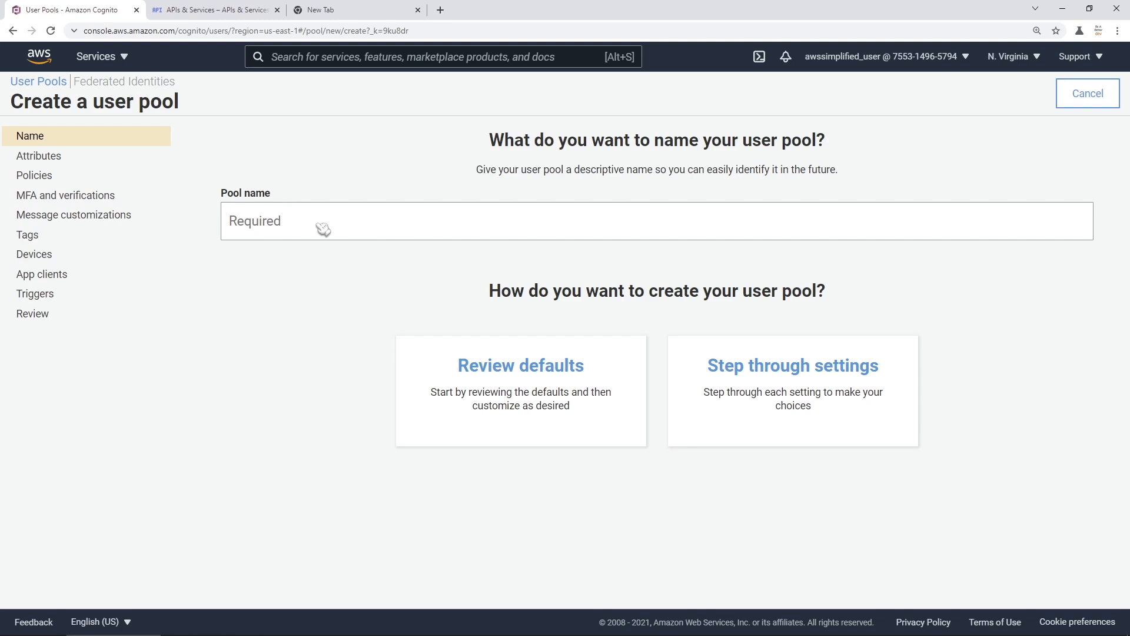
- Enter DemoAppUserPool as the pool name
click(303, 234)
text(DemoApp)
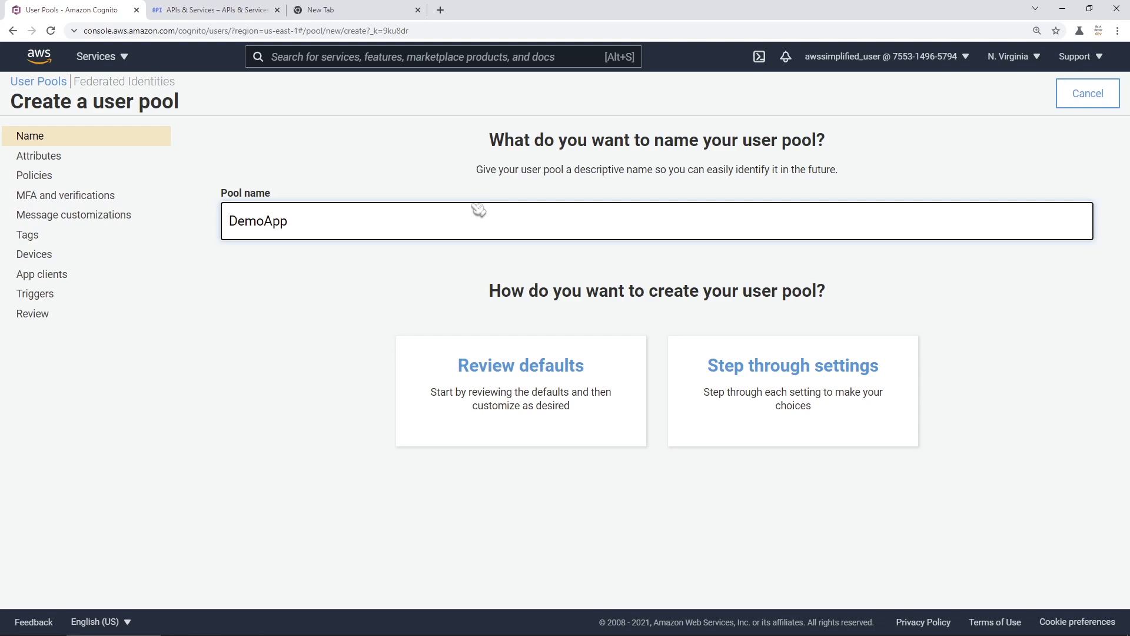
text(UserPool)
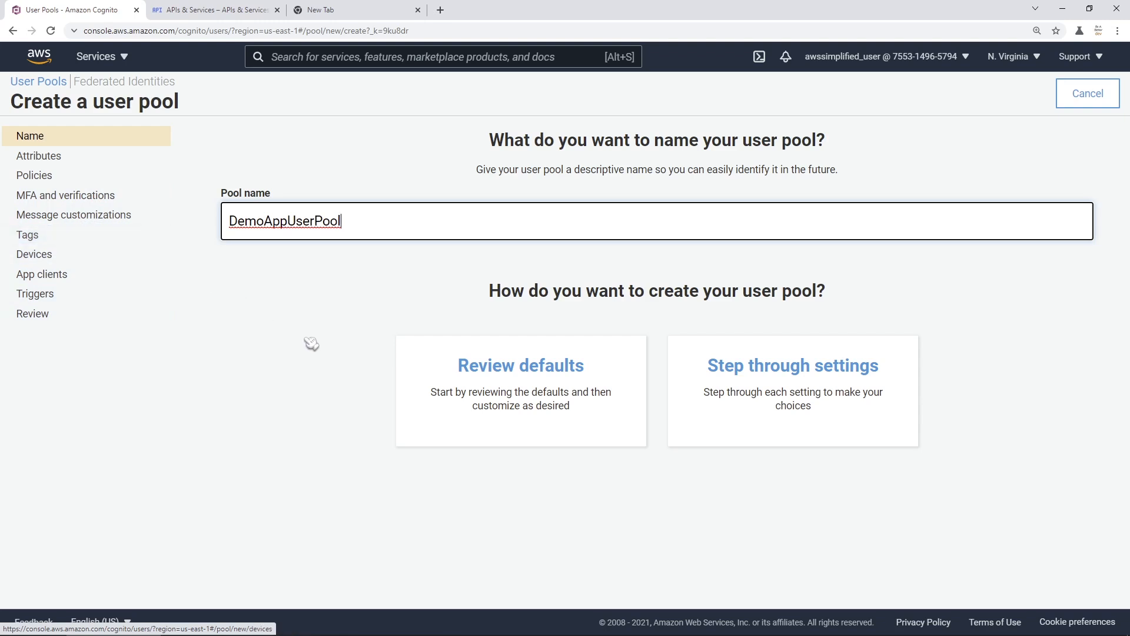
- Review the default settings, including minimum password length 8, and create DemoAppUserPool
click(523, 458)
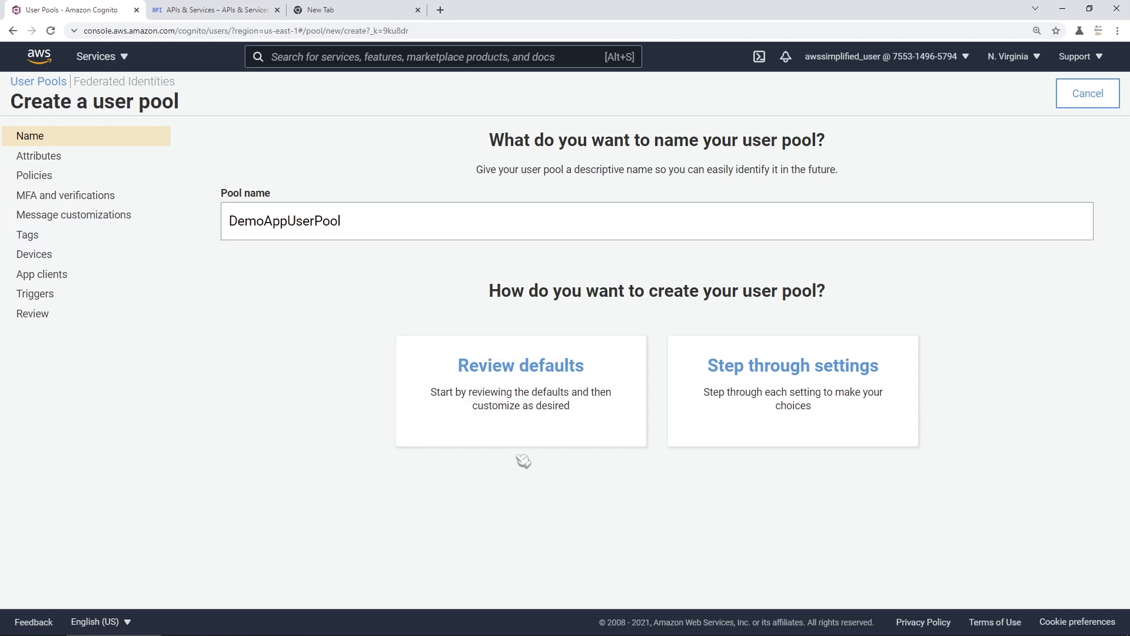
click(532, 388)
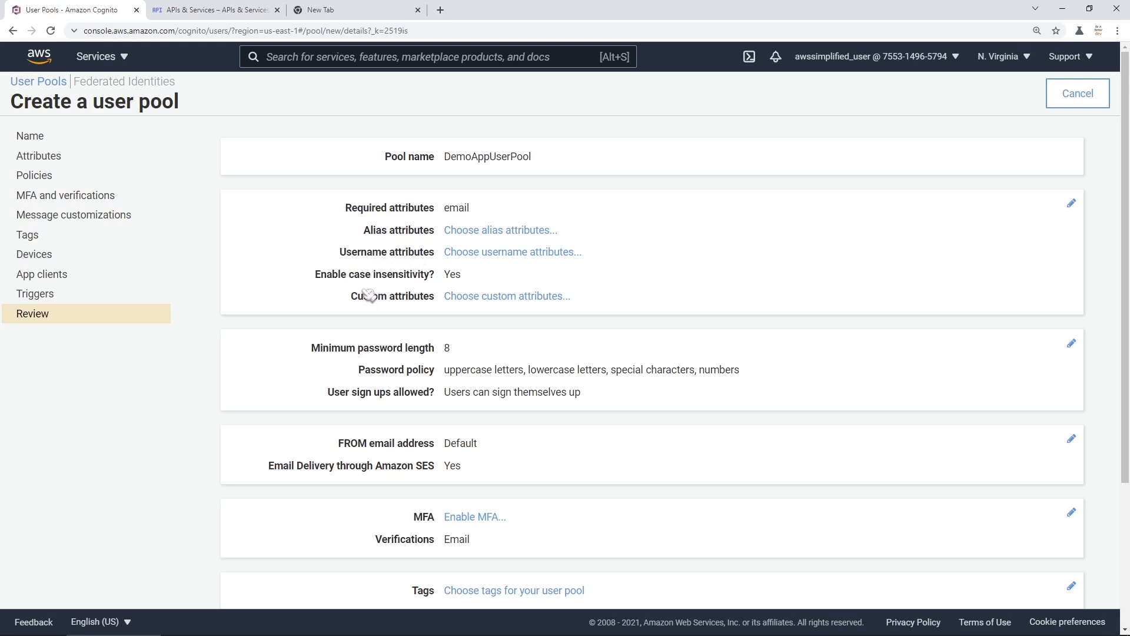
scroll(478, 355, down, 1)
double_click(447, 271)
click(491, 285)
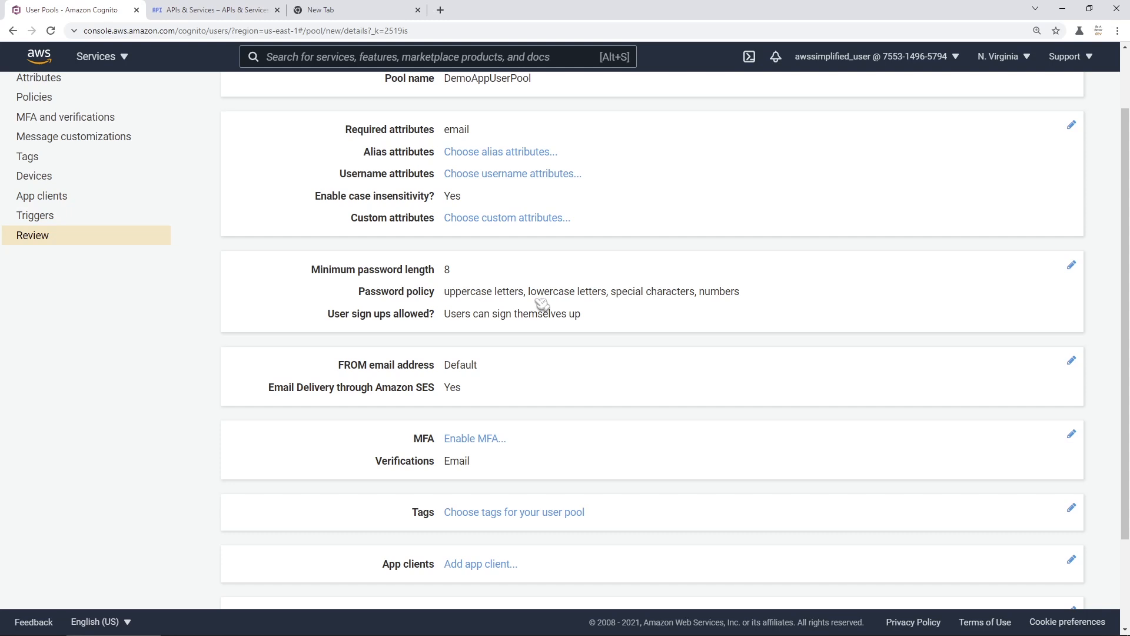
scroll(540, 297, down, 2)
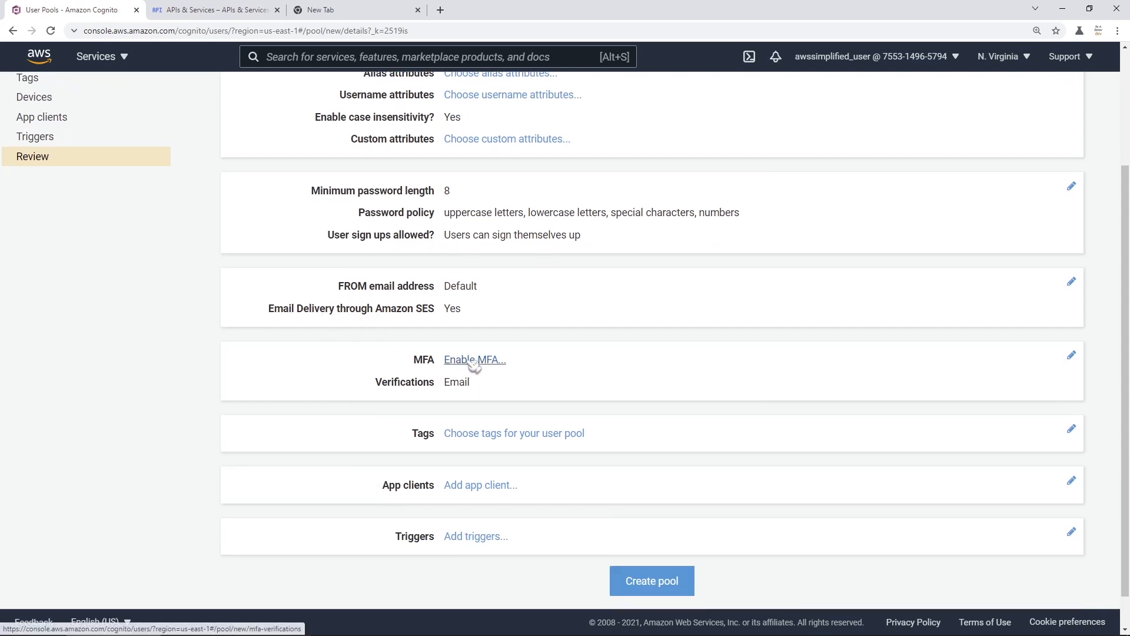
scroll(438, 386, down, 1)
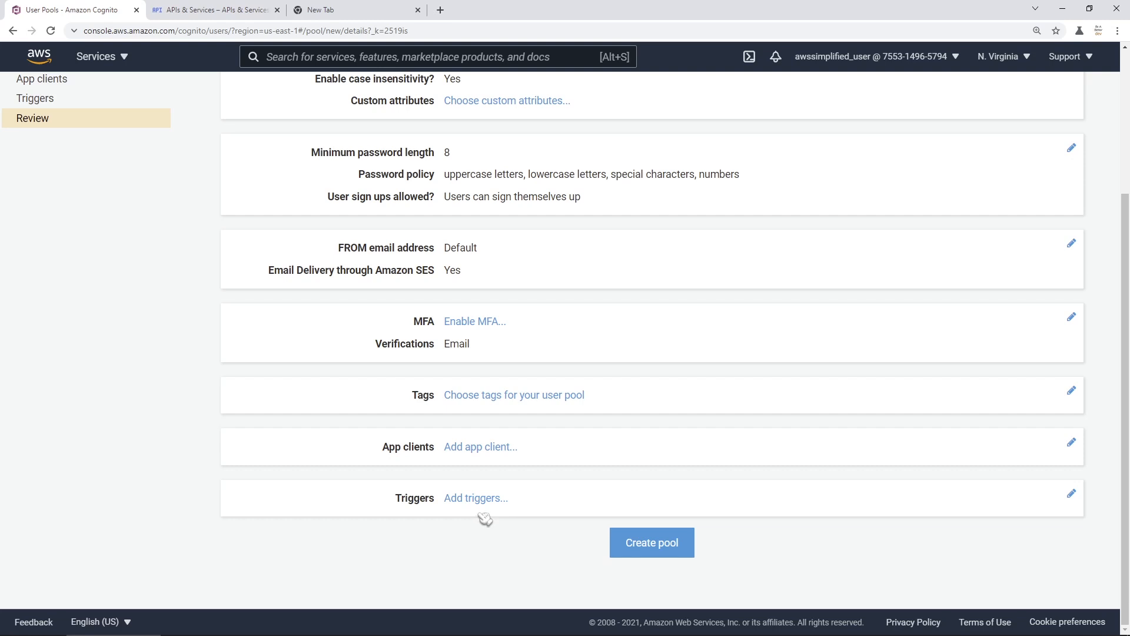
click(652, 549)
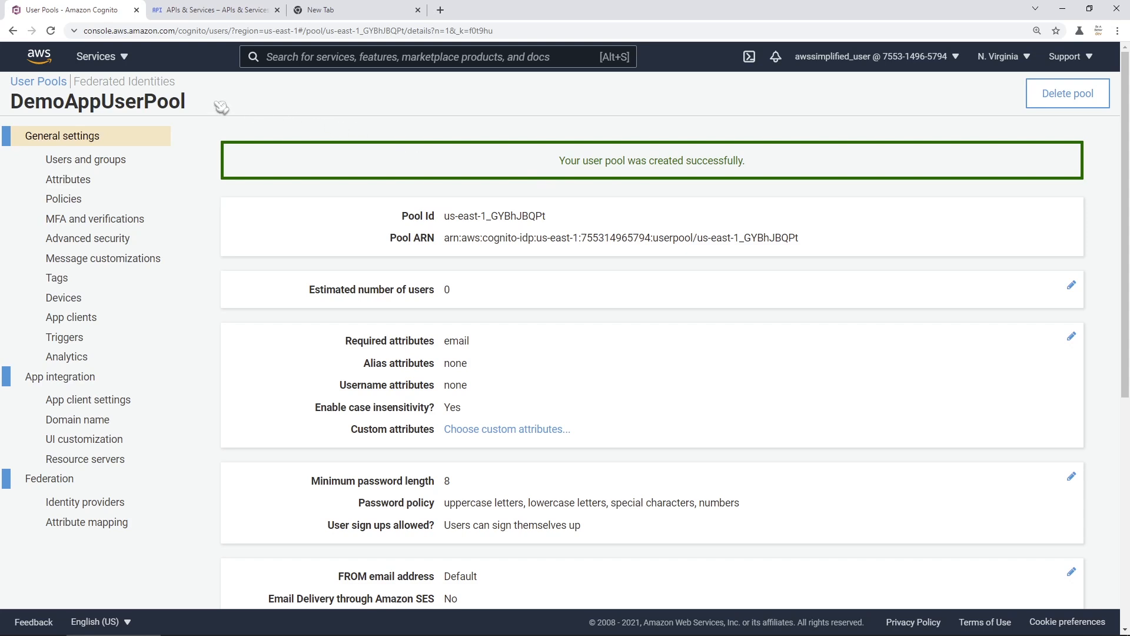
- Return to User Pools and open DemoAppUserPool's General settings
click(59, 86)
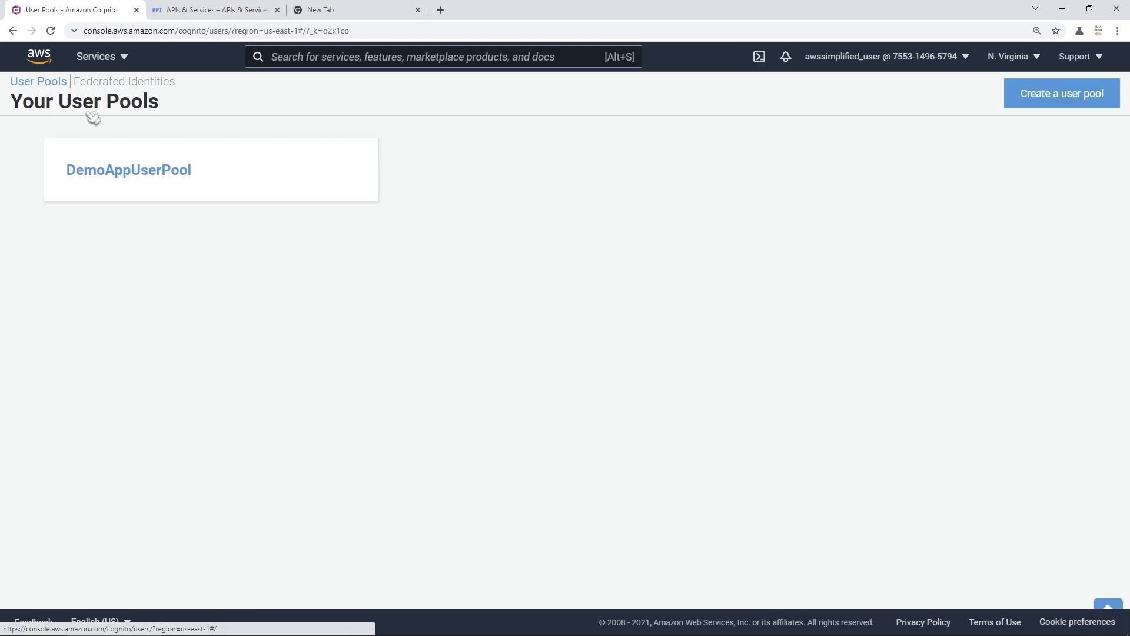
click(144, 189)
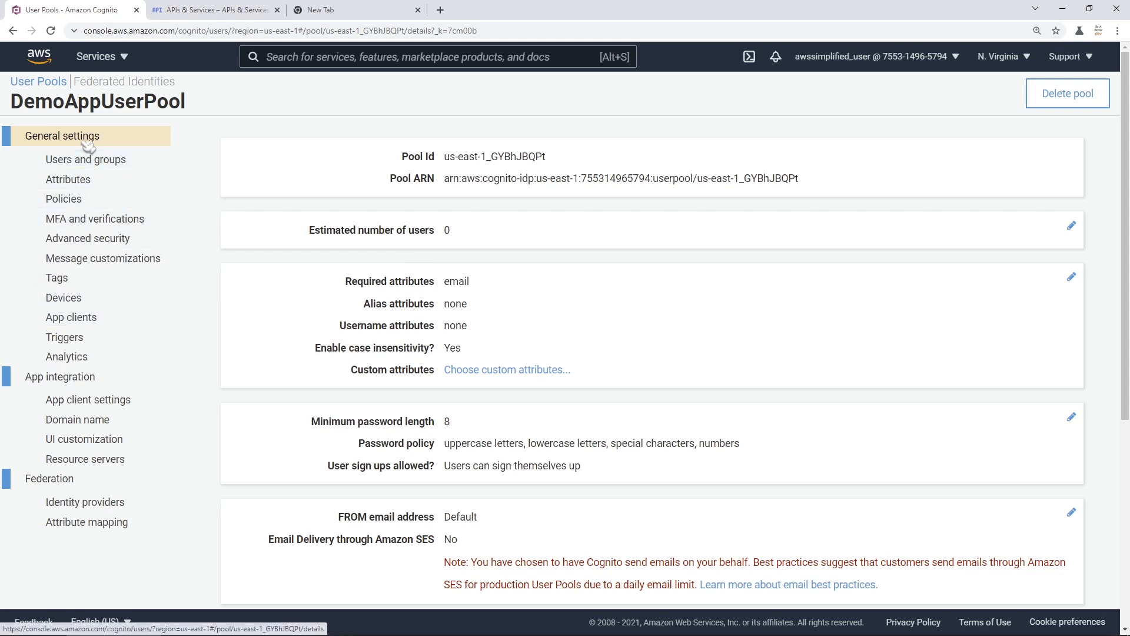
- Show DemoAppUserPool's App clients page, currently empty
click(89, 322)
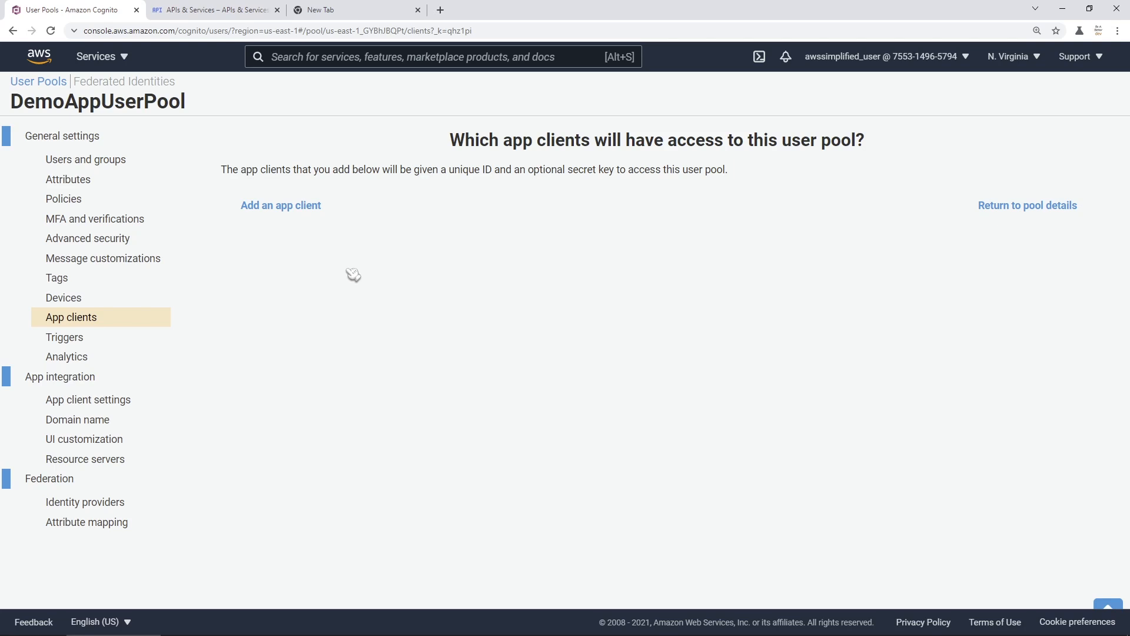
- Add an app client named DemoApp, keeping default token expirations and auth flows
click(298, 217)
scroll(418, 259, down, 1)
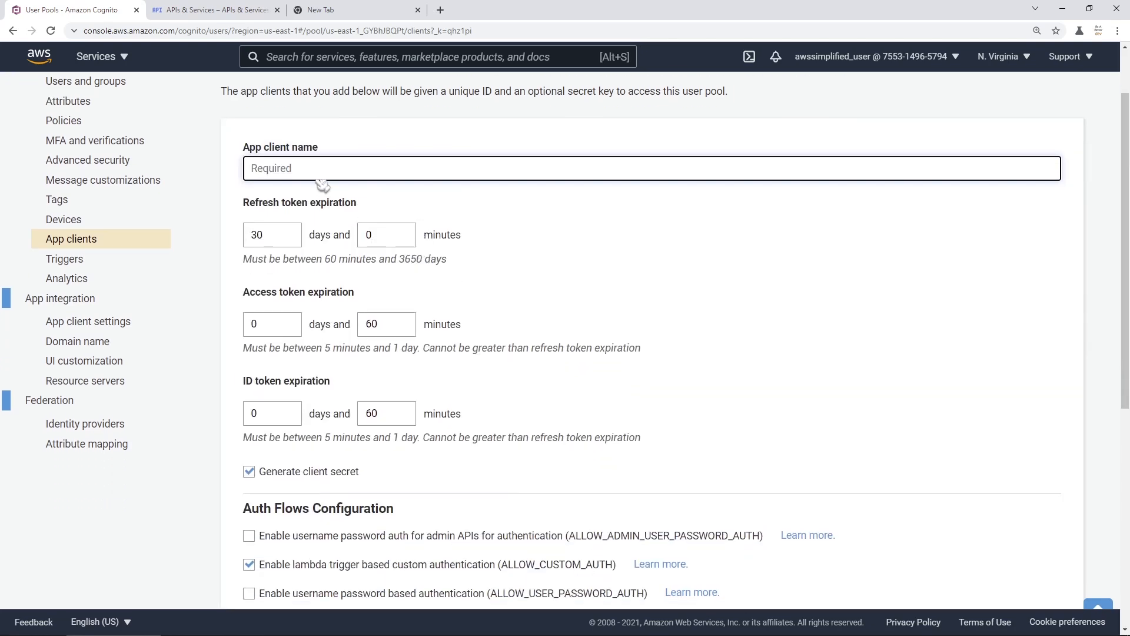
text(DemoApp)
click(529, 263)
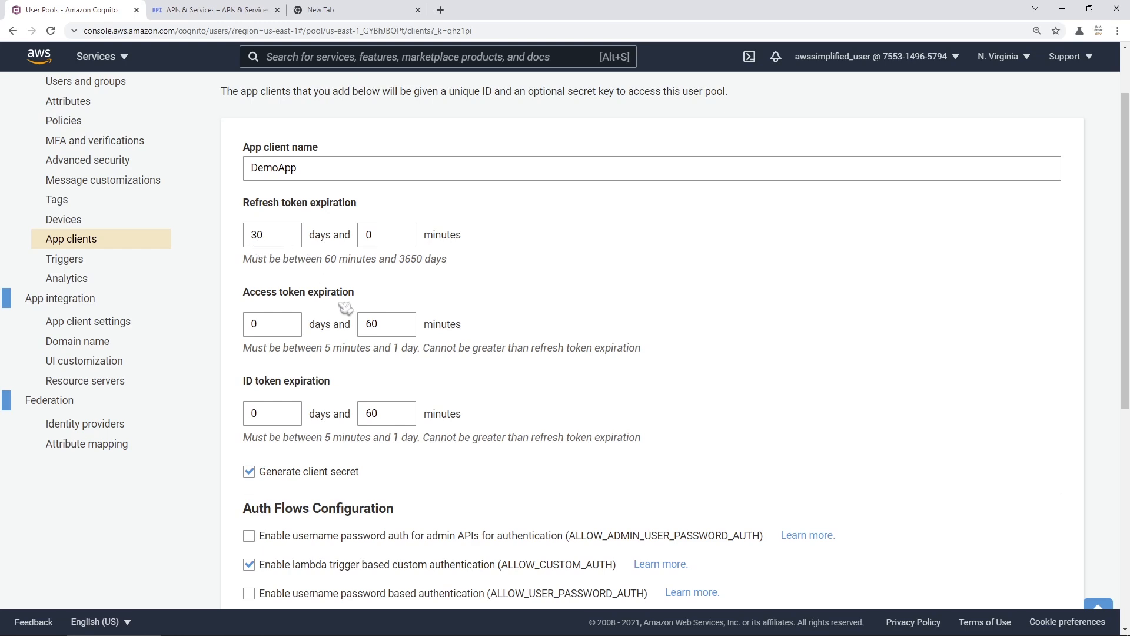
scroll(346, 305, down, 1)
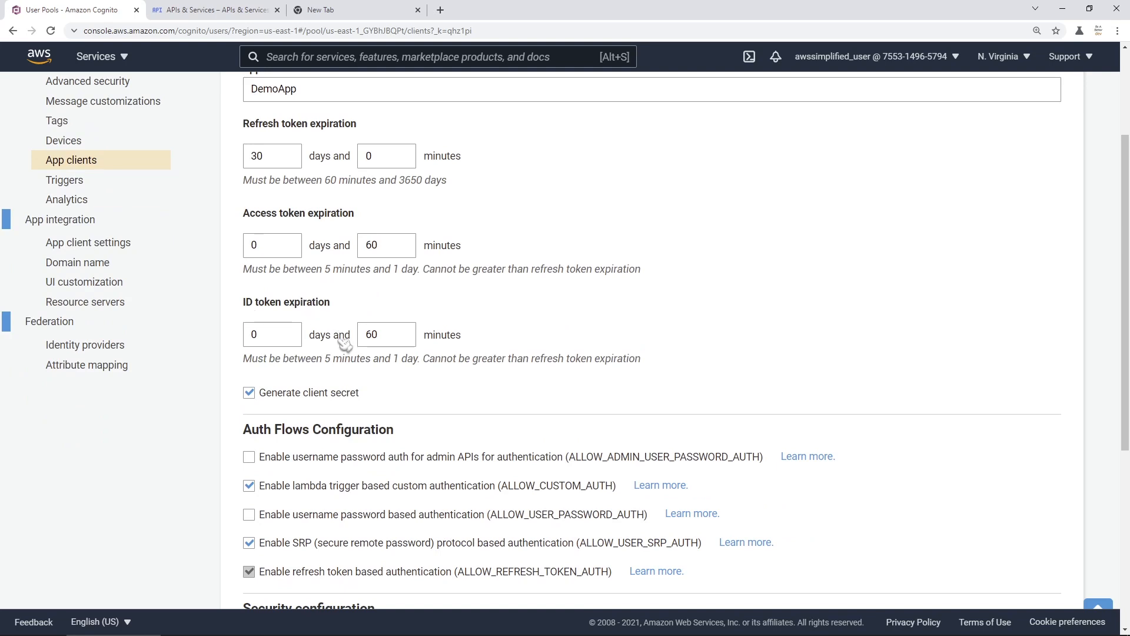
scroll(330, 340, down, 3)
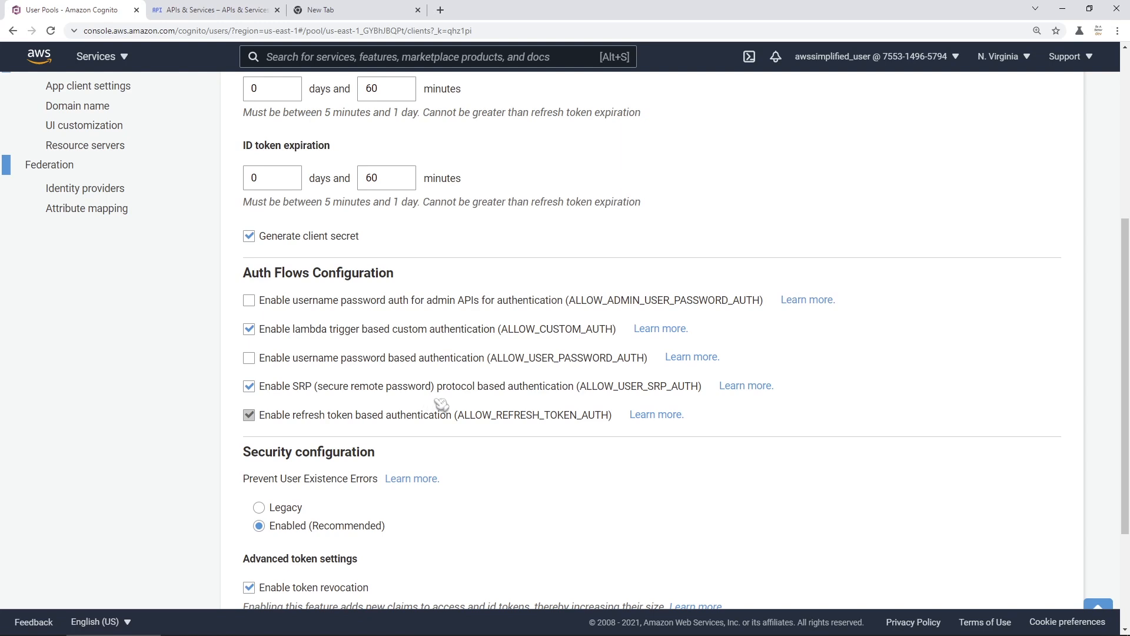
scroll(441, 404, down, 3)
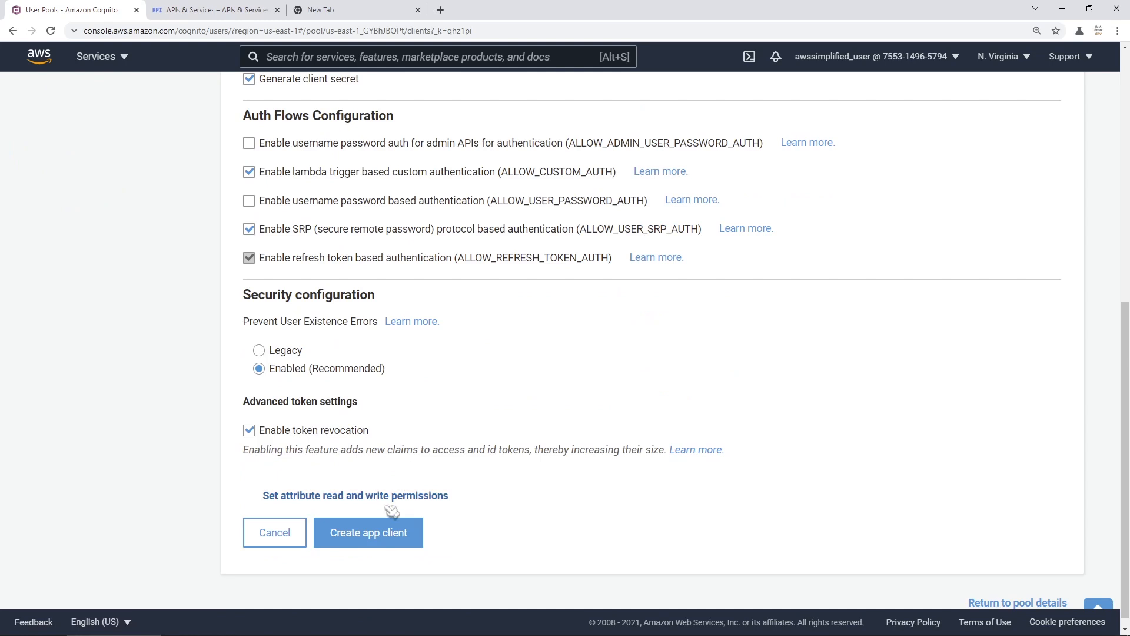
- Create the DemoApp client and reveal its generated client ID and secret
click(375, 545)
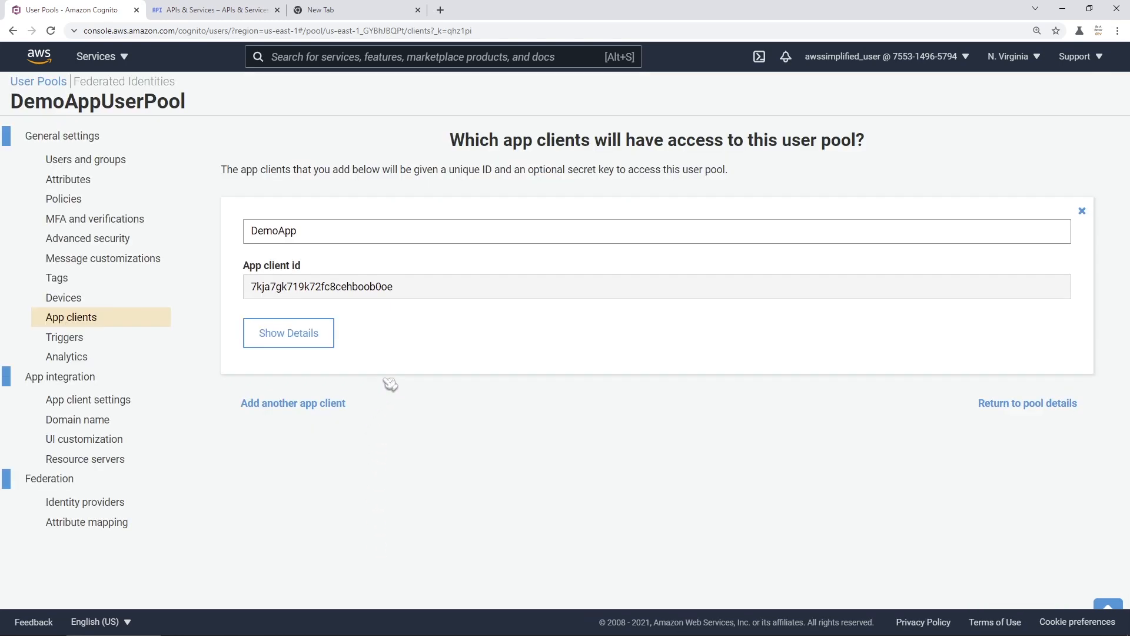
click(310, 331)
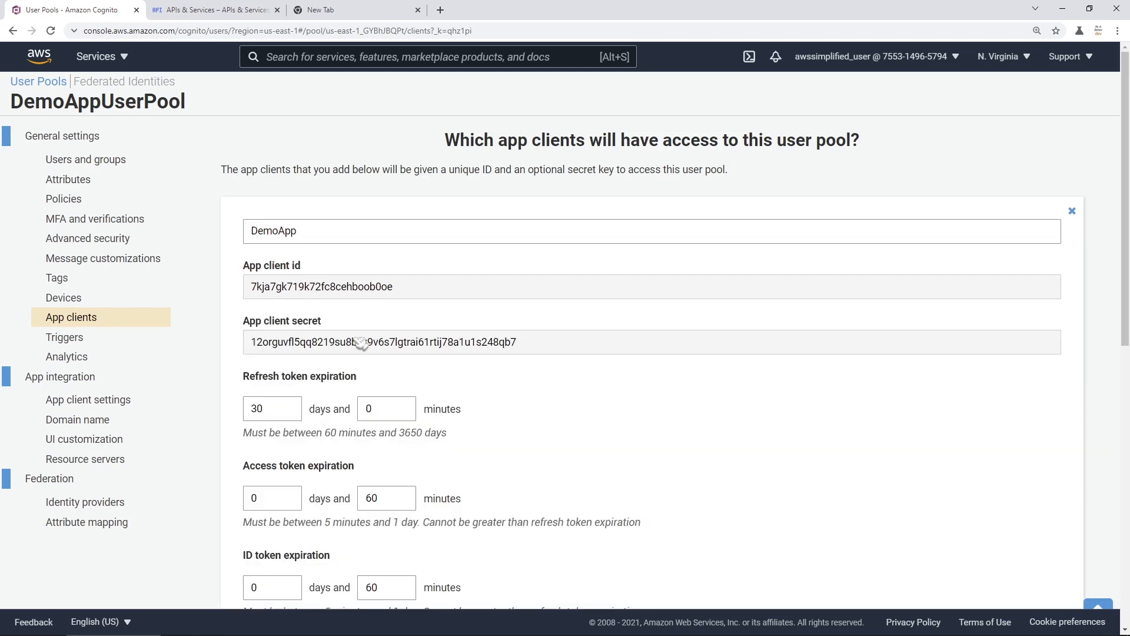
drag(252, 344, 527, 350)
click(530, 361)
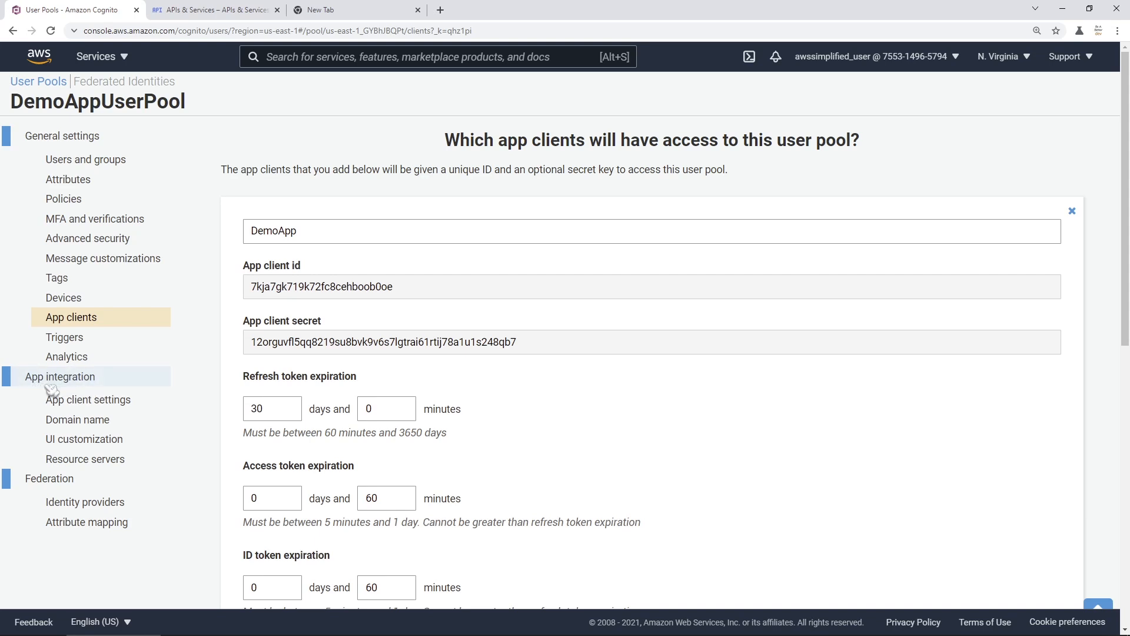
click(78, 420)
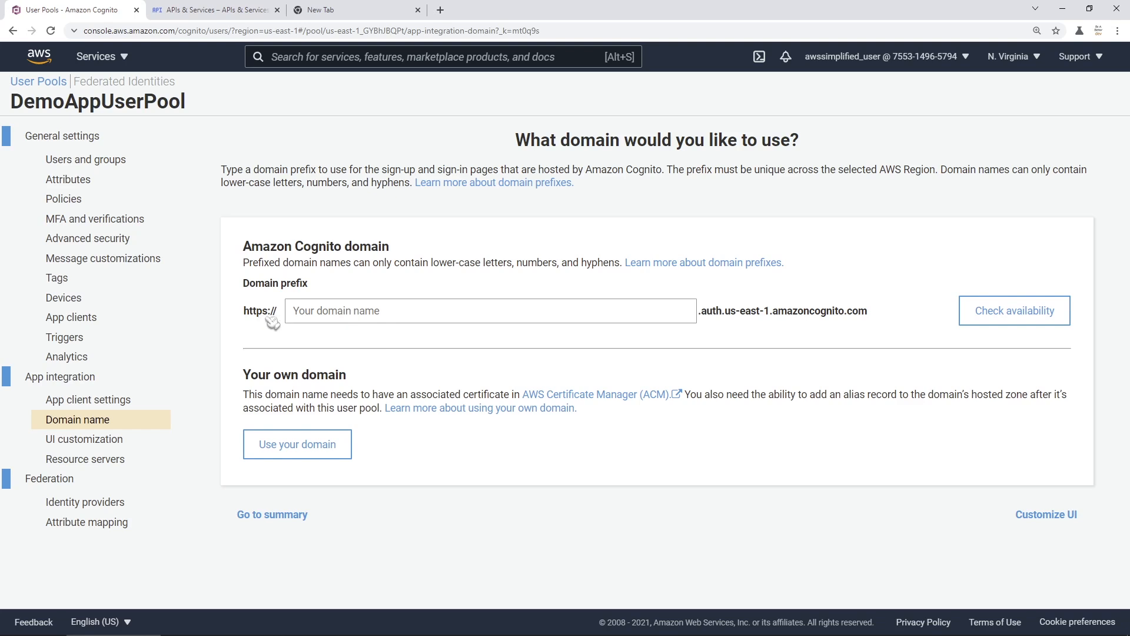
click(353, 321)
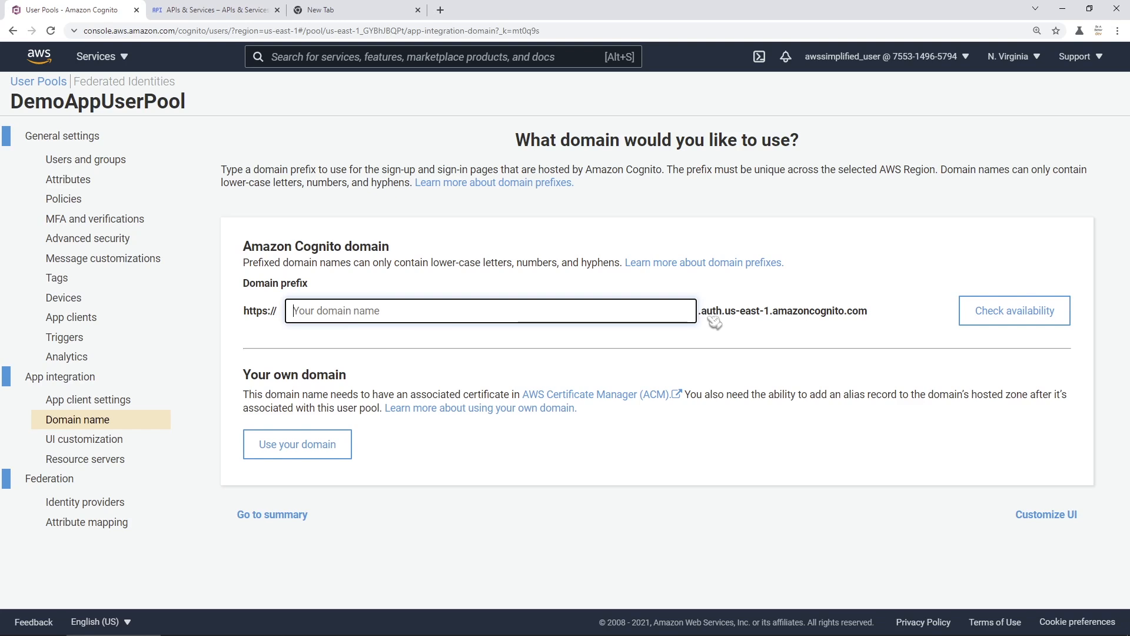
drag(726, 311, 769, 312)
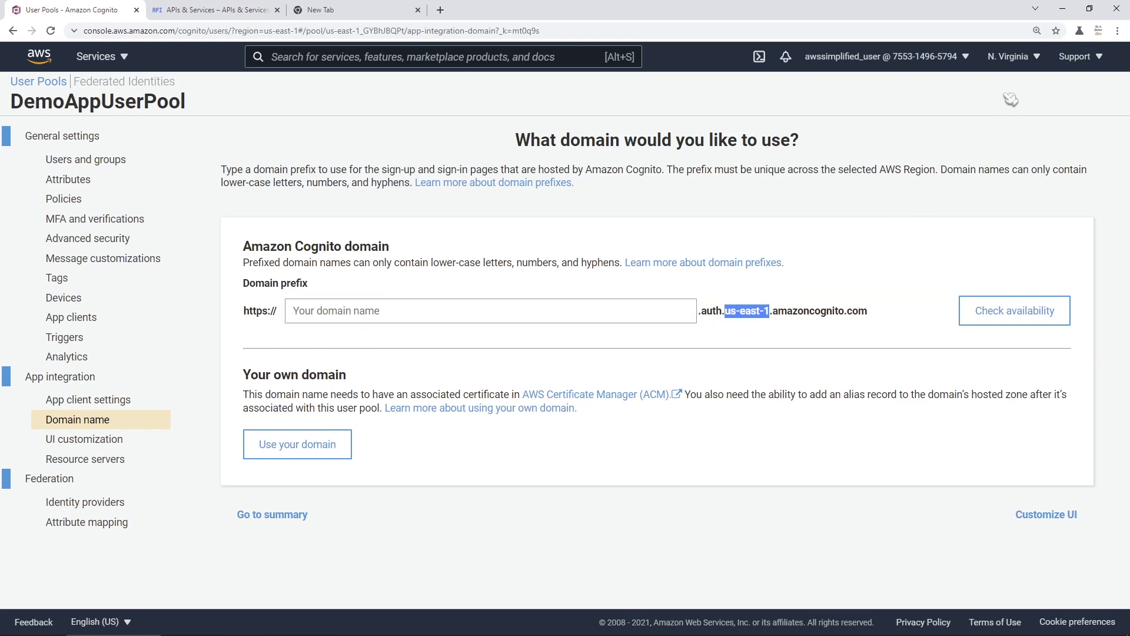
click(1020, 66)
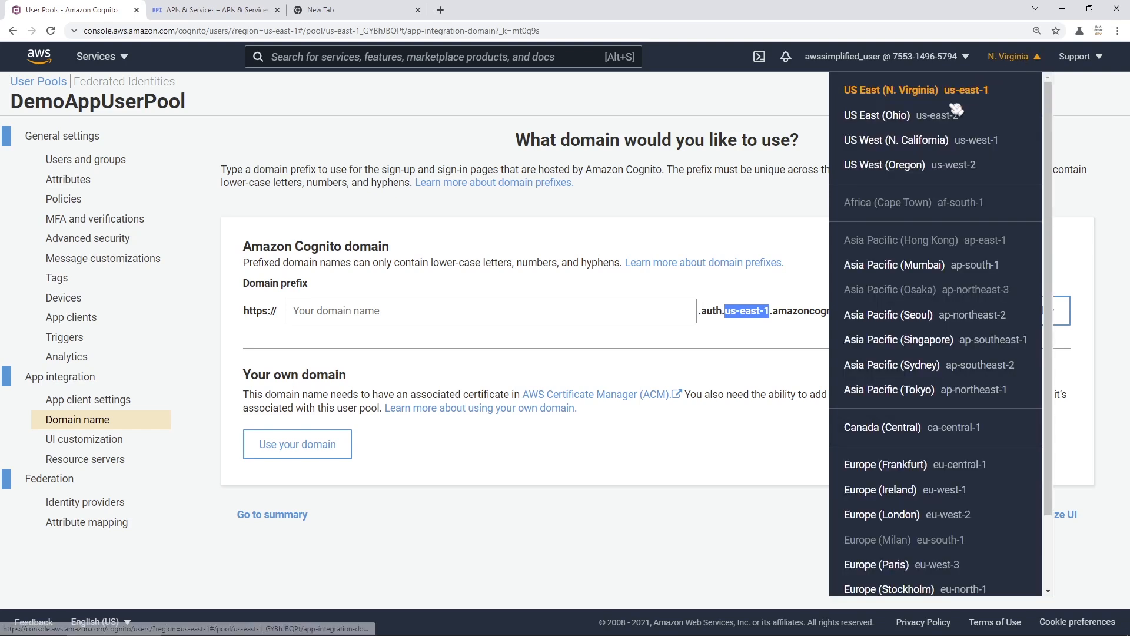
click(770, 329)
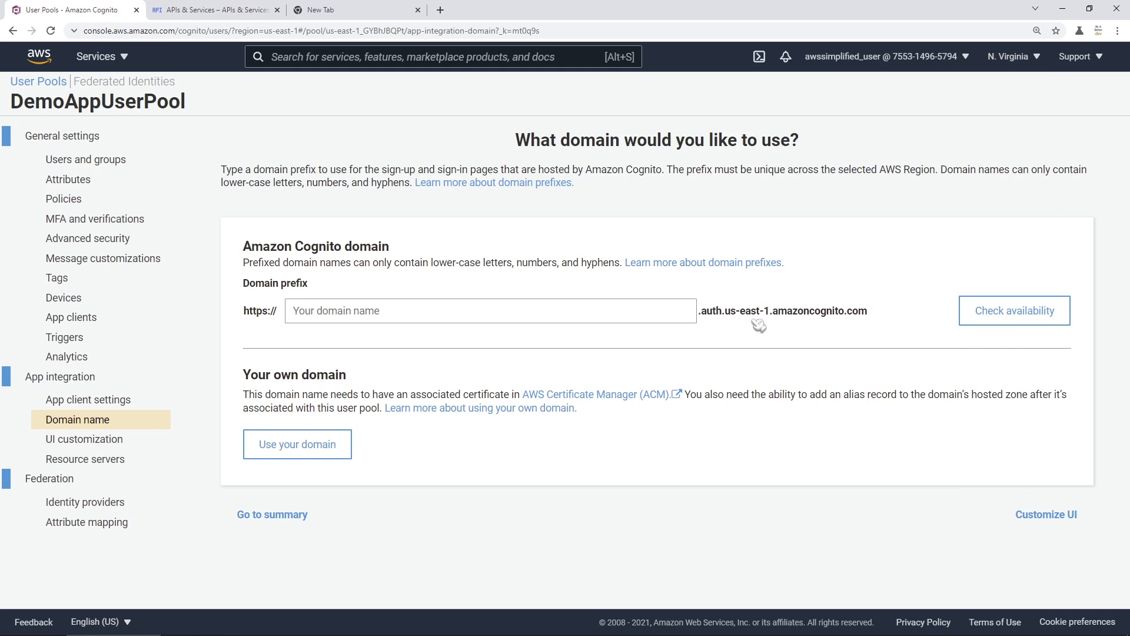
- Check the domain prefix 'demo', which is reported as not available
click(439, 318)
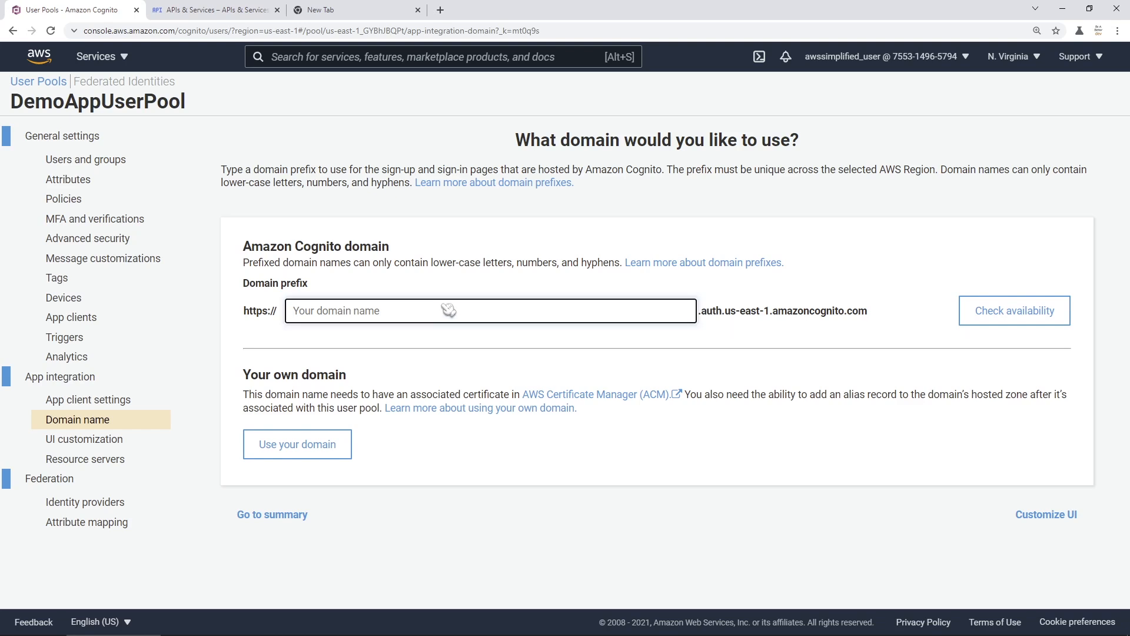
text(demo)
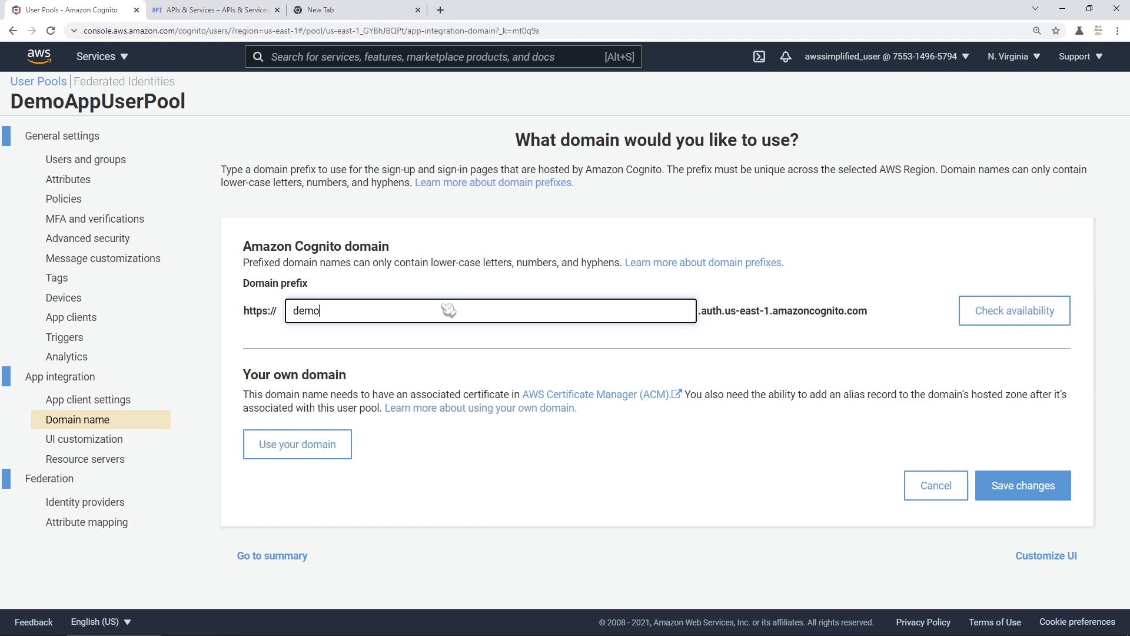
click(1005, 318)
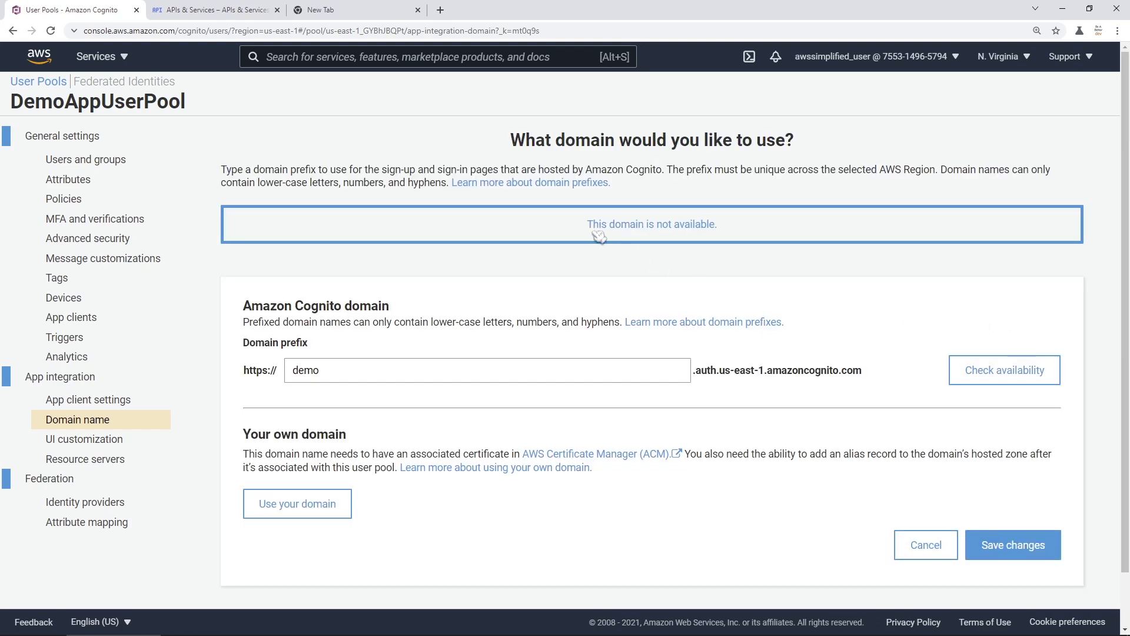
drag(597, 233, 715, 232)
click(580, 285)
- Change the prefix to demoappurlbeabetterdev, confirm it is available, and save it
click(367, 377)
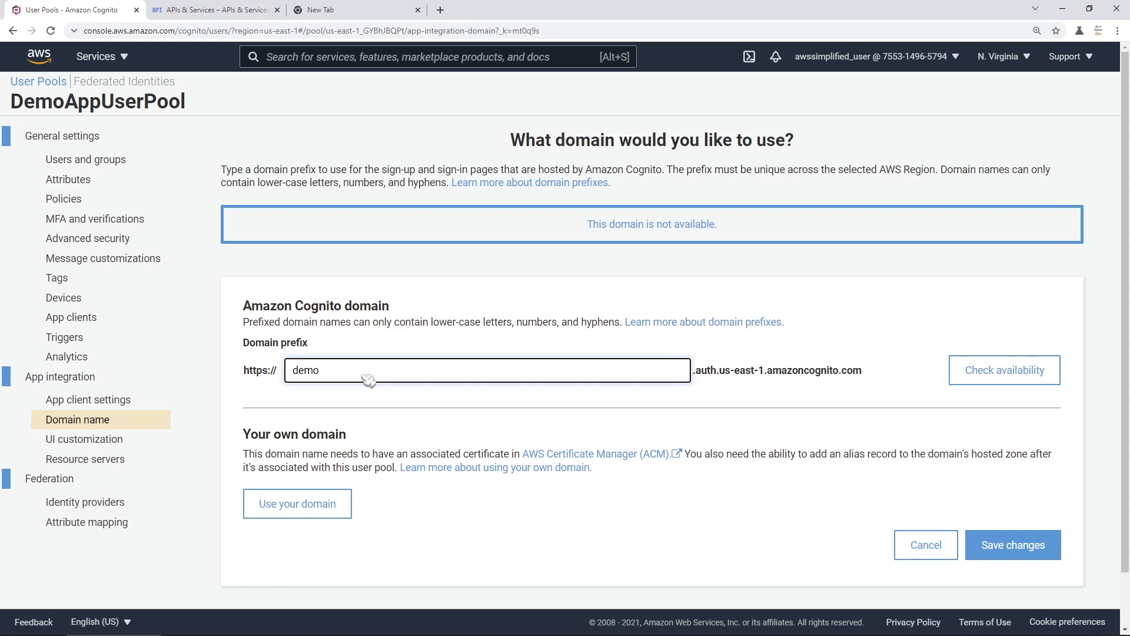
text(appurlbeabetterdev)
click(1001, 373)
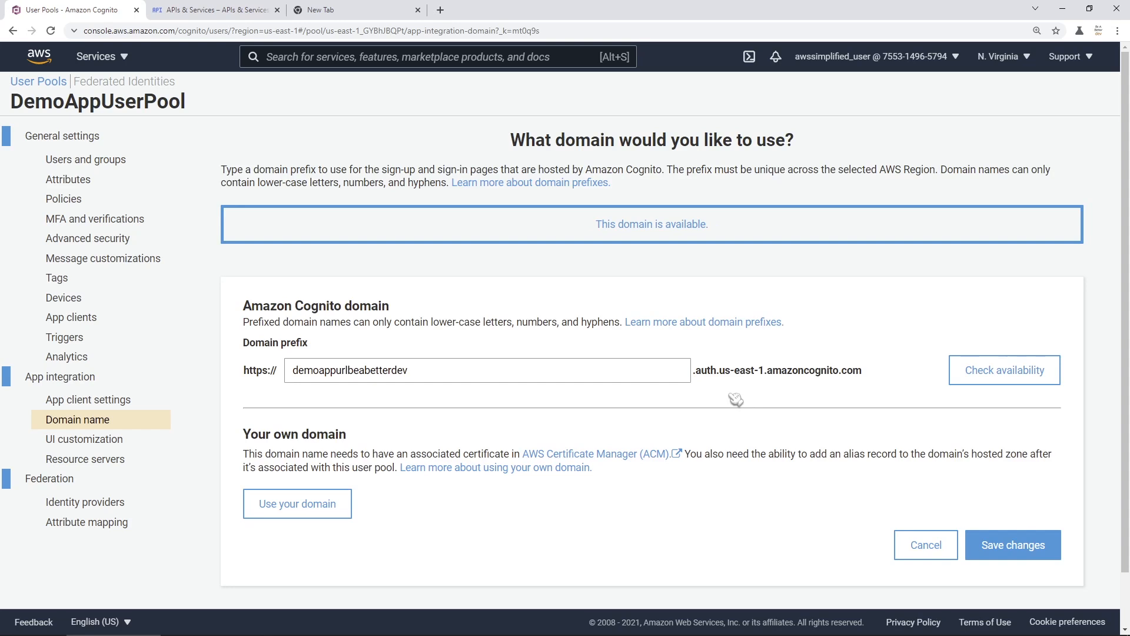
drag(595, 234, 732, 246)
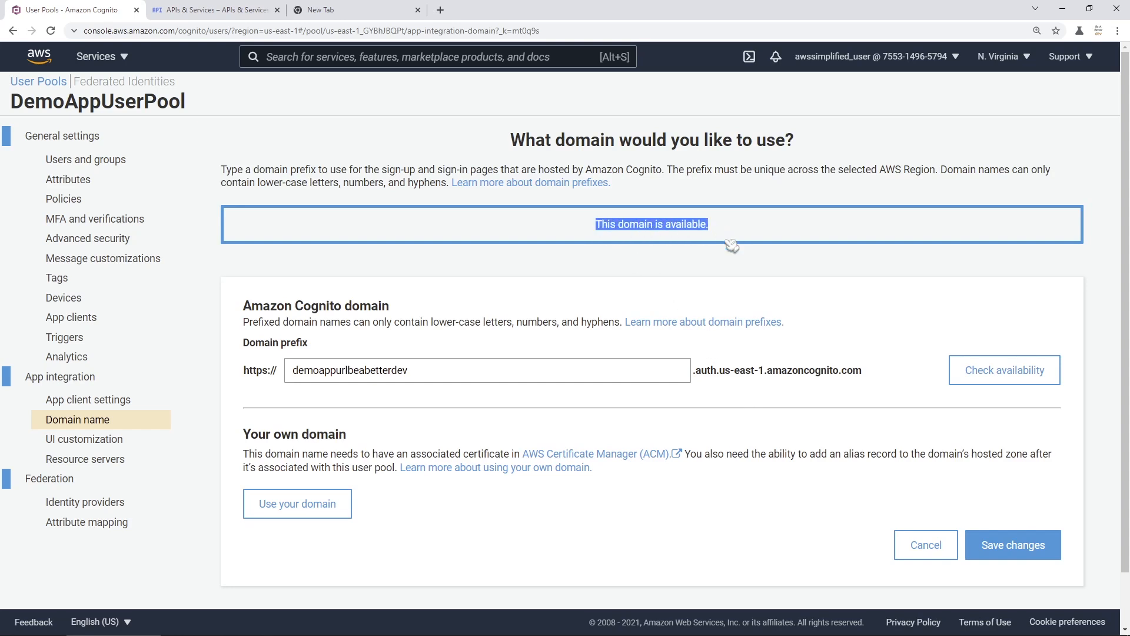
click(708, 271)
scroll(854, 471, down, 1)
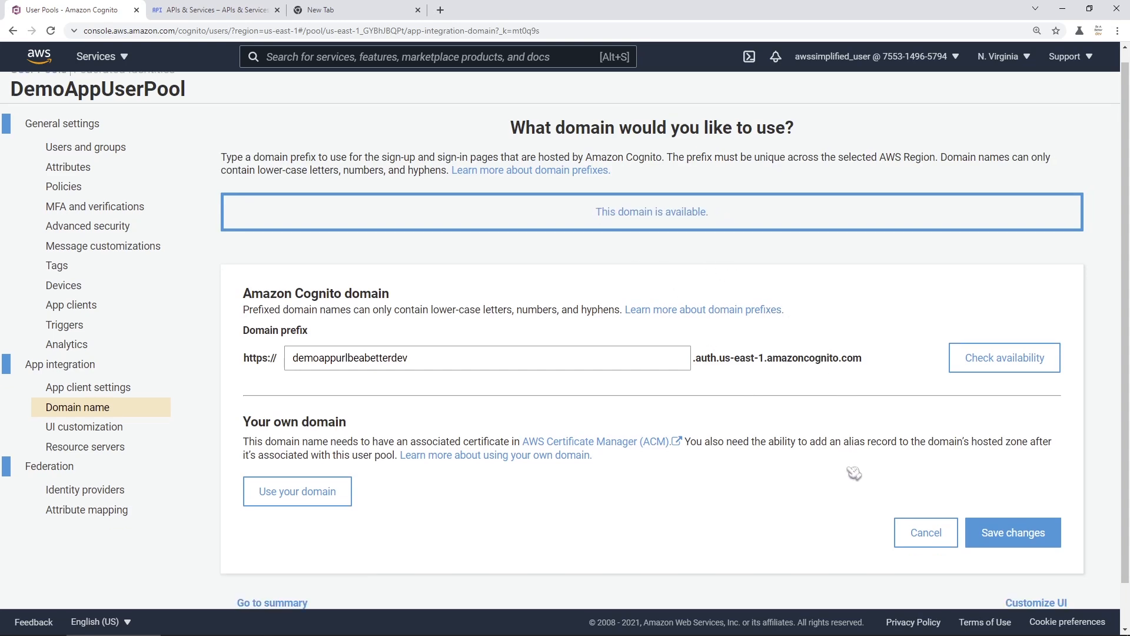
click(1003, 497)
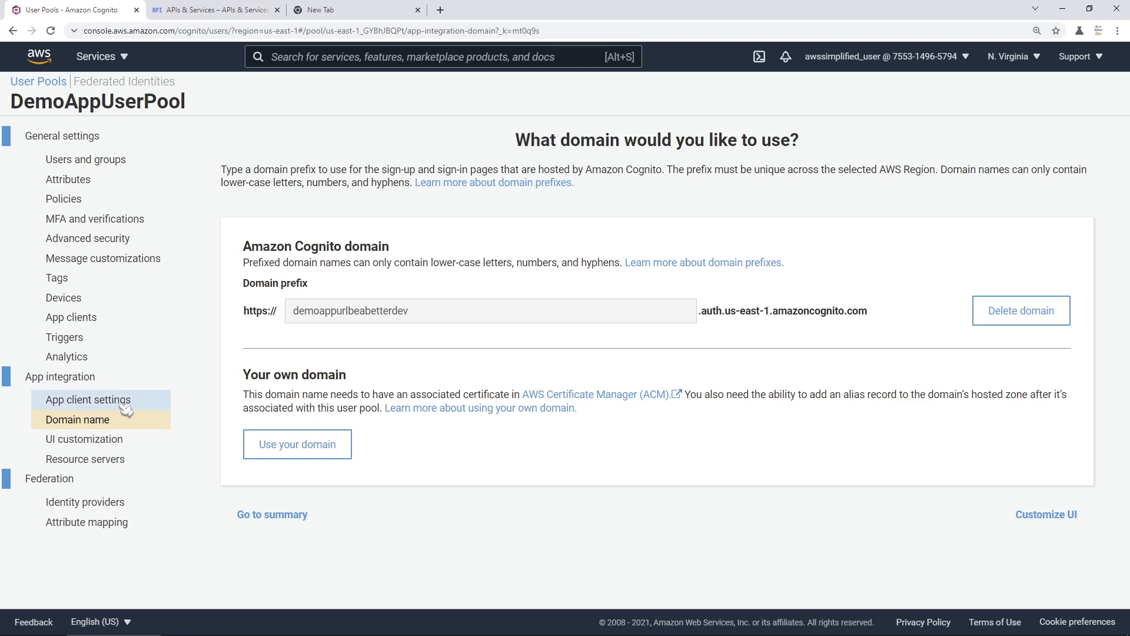
- In DemoApp's App client settings, tick Cognito User Pool under Enabled Identity Providers
click(91, 402)
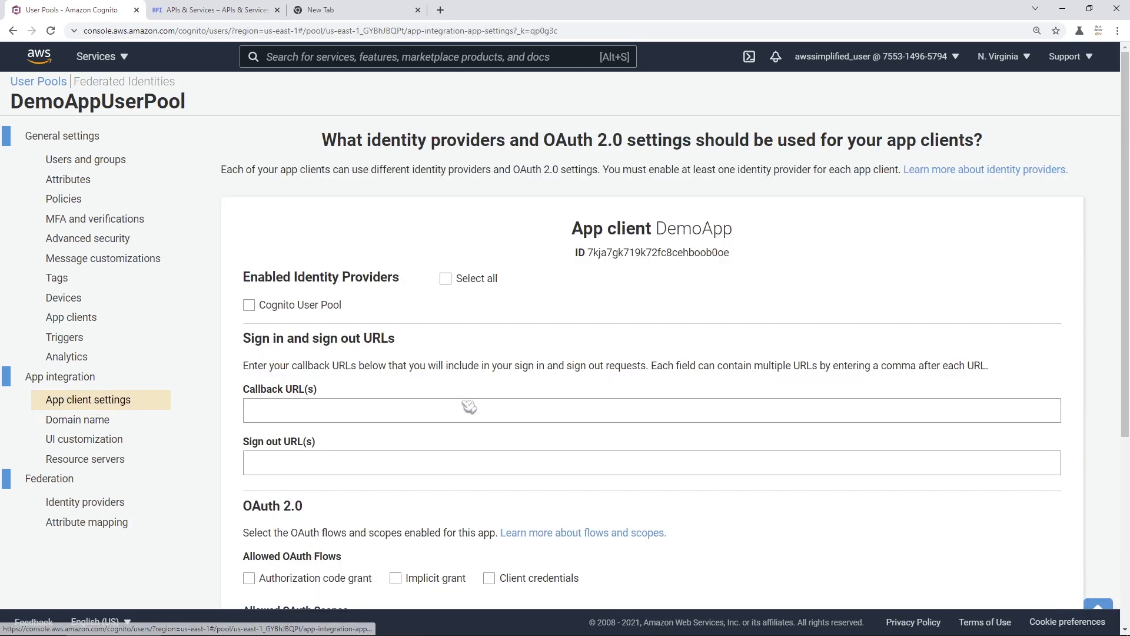
scroll(582, 360, down, 1)
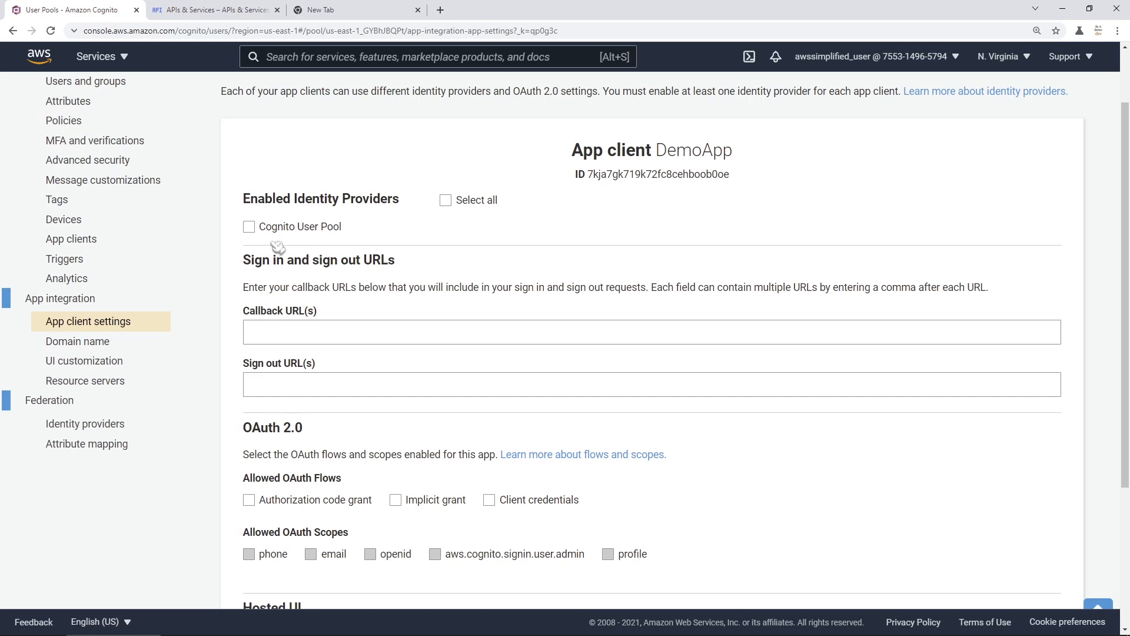
drag(352, 231, 262, 231)
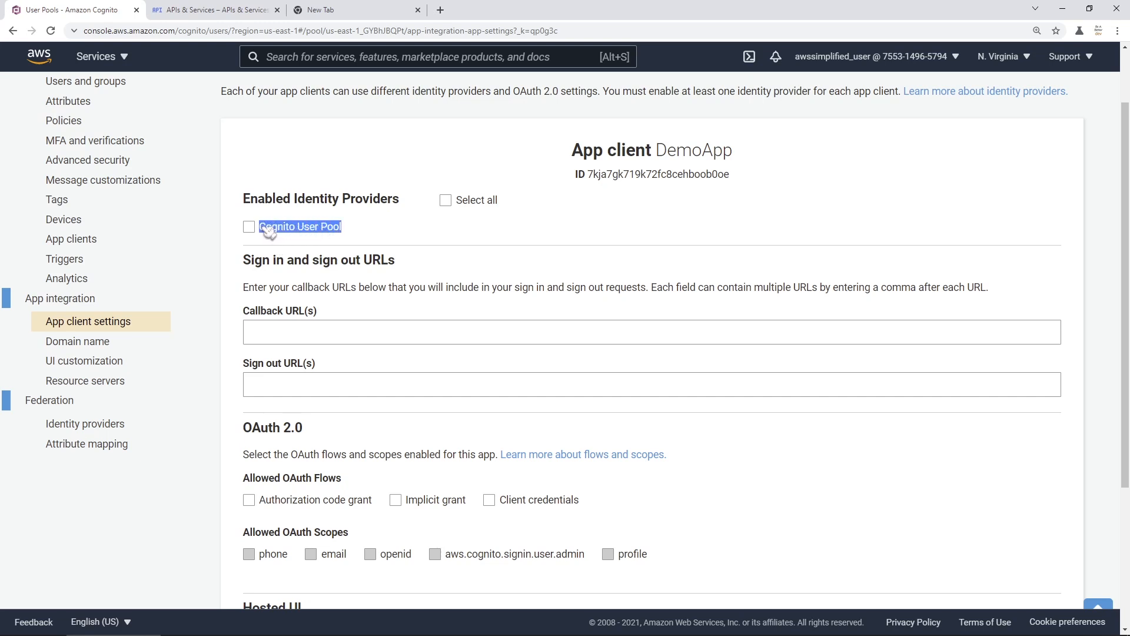
click(354, 232)
click(249, 228)
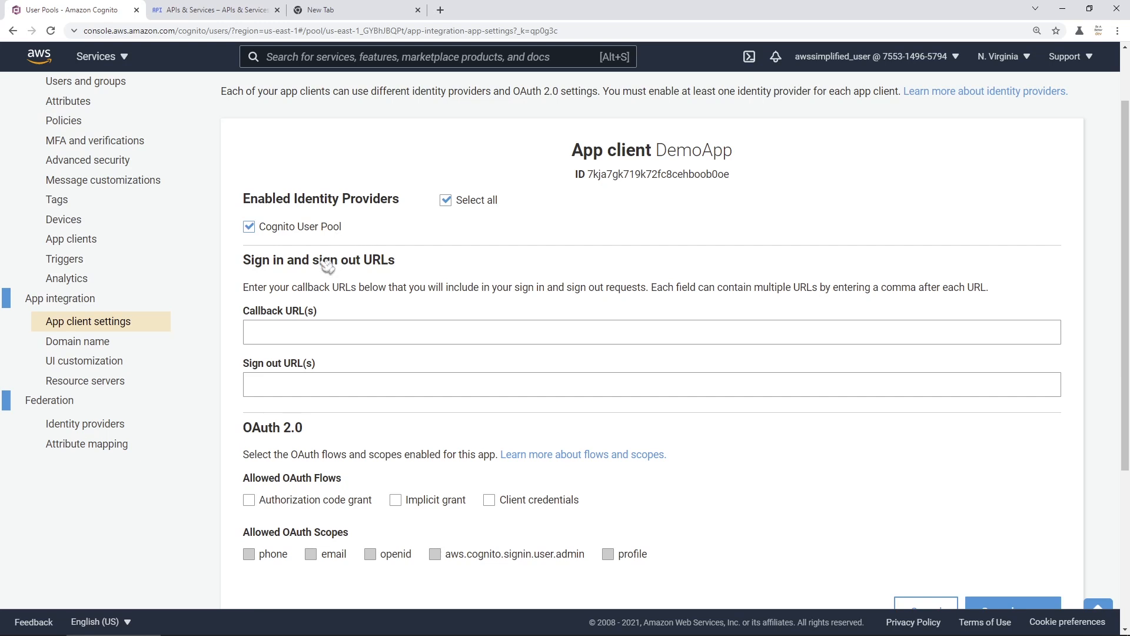
scroll(330, 262, down, 1)
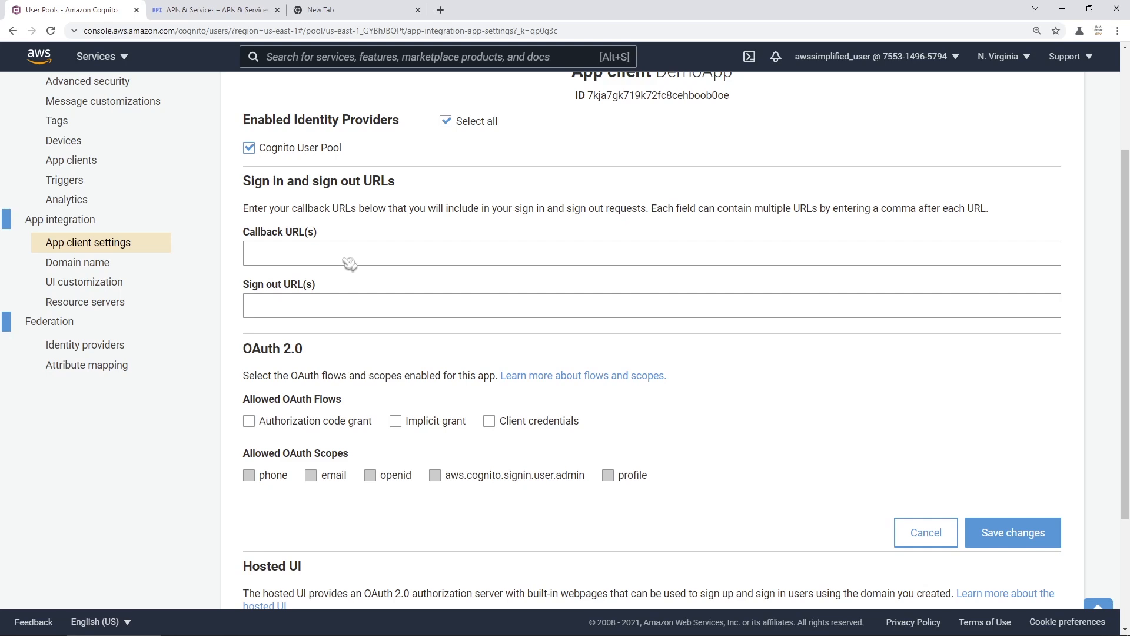
click(308, 260)
text(h)
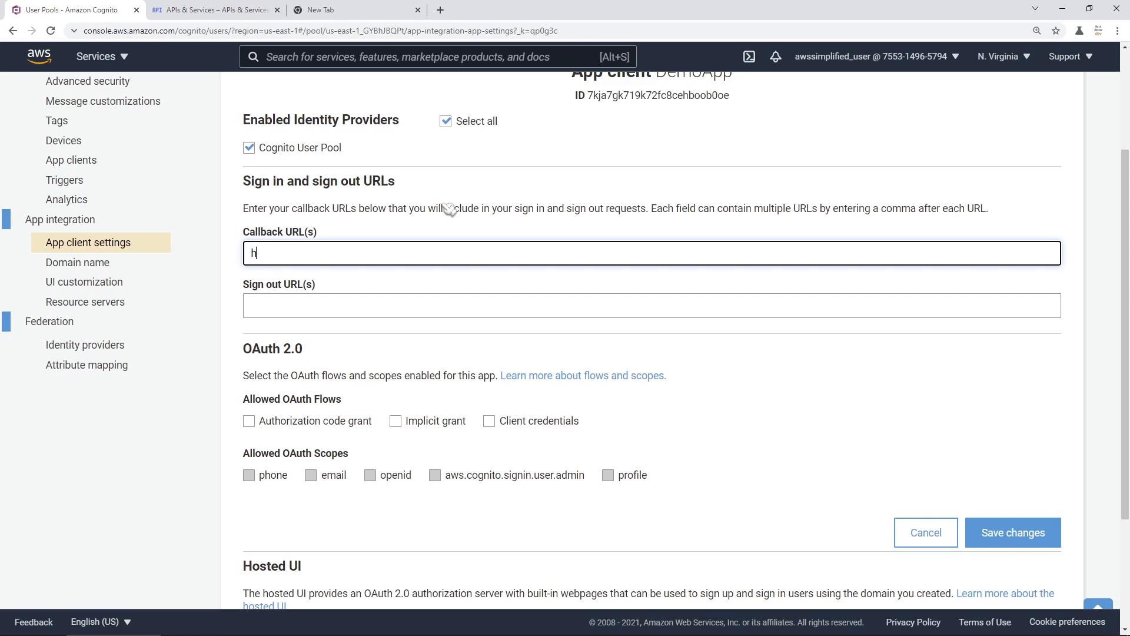
text(ttps://www.example.com/cb)
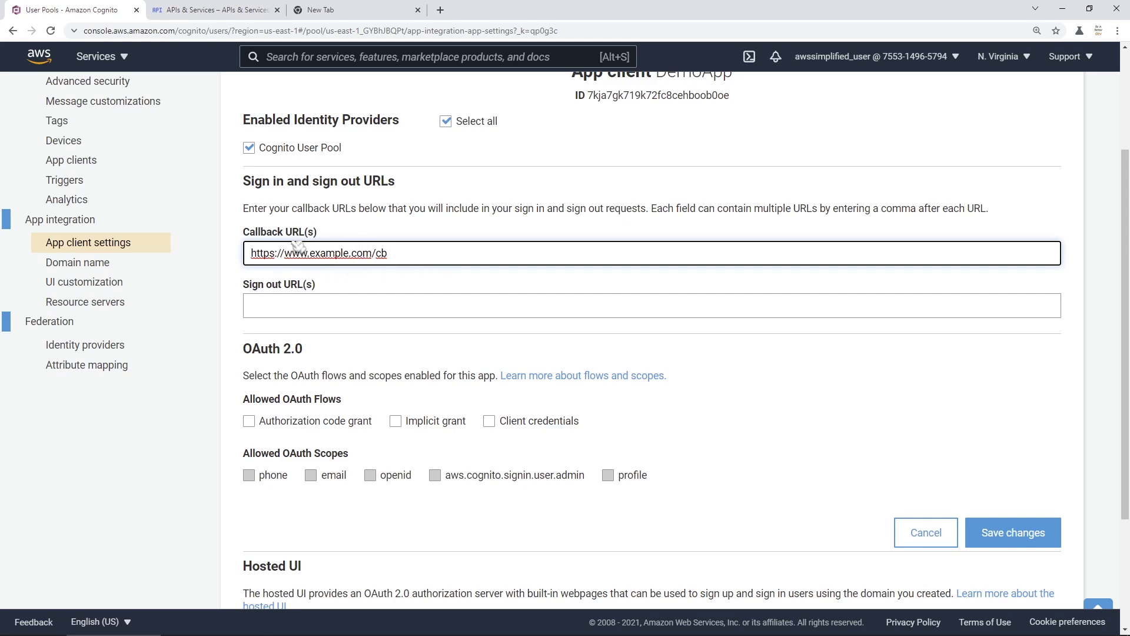
- Copy the callback URL into Sign out URL(s), changing cb to signout
key(ctrl+a)
key(ctrl+c)
click(380, 306)
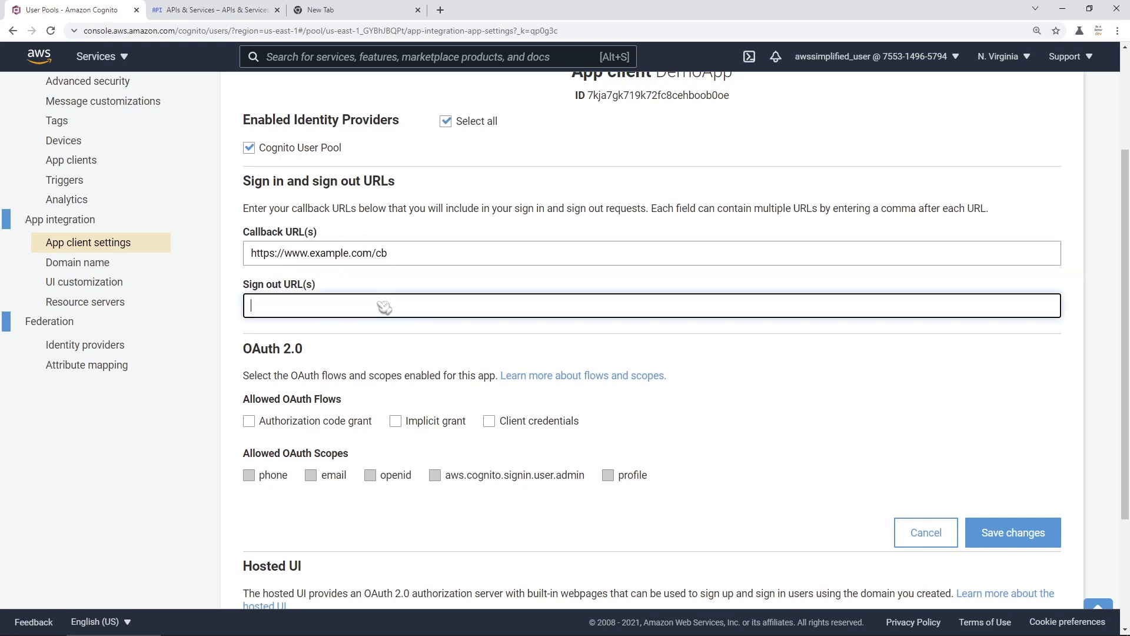
key(ctrl+v)
key(BackSpace)
key(BackSpace)
text(s)
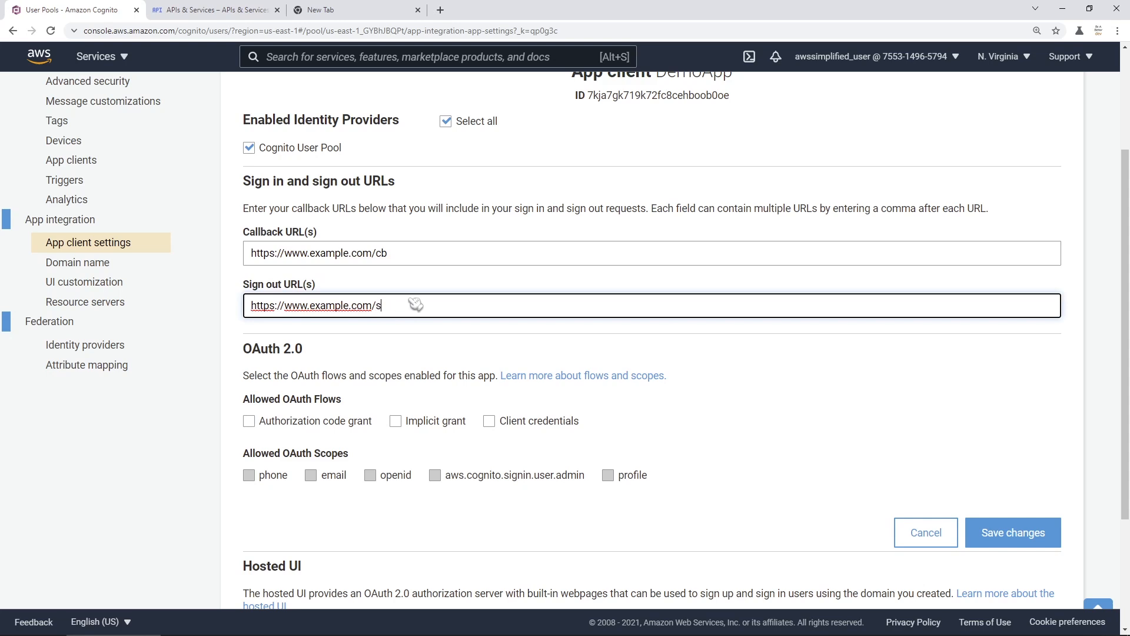
text(ignout)
drag(391, 255, 249, 255)
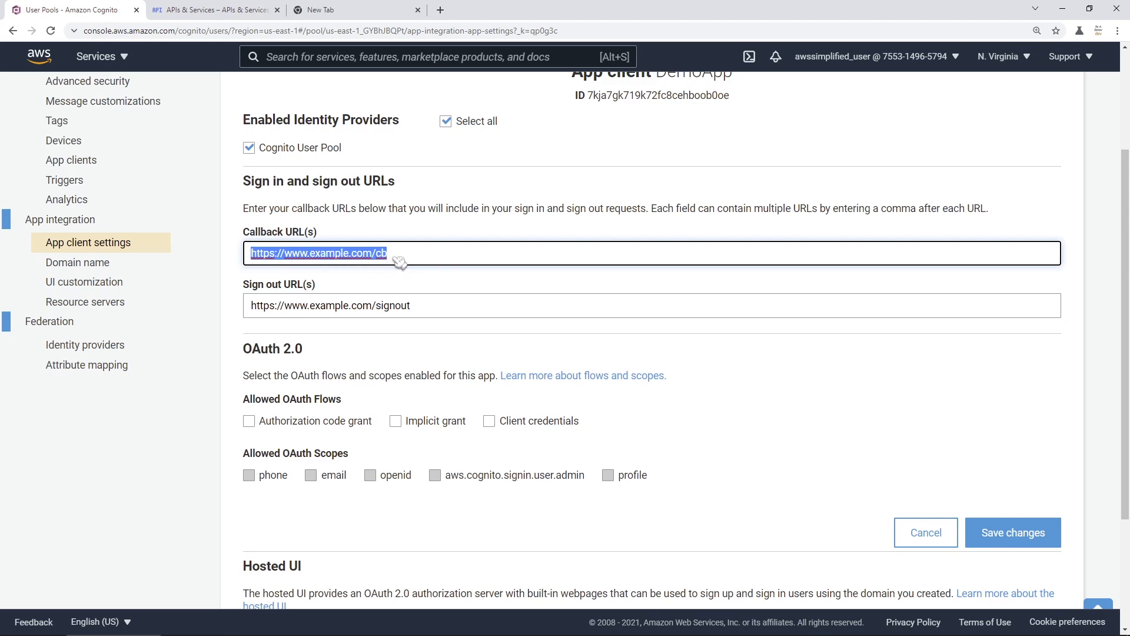
click(461, 262)
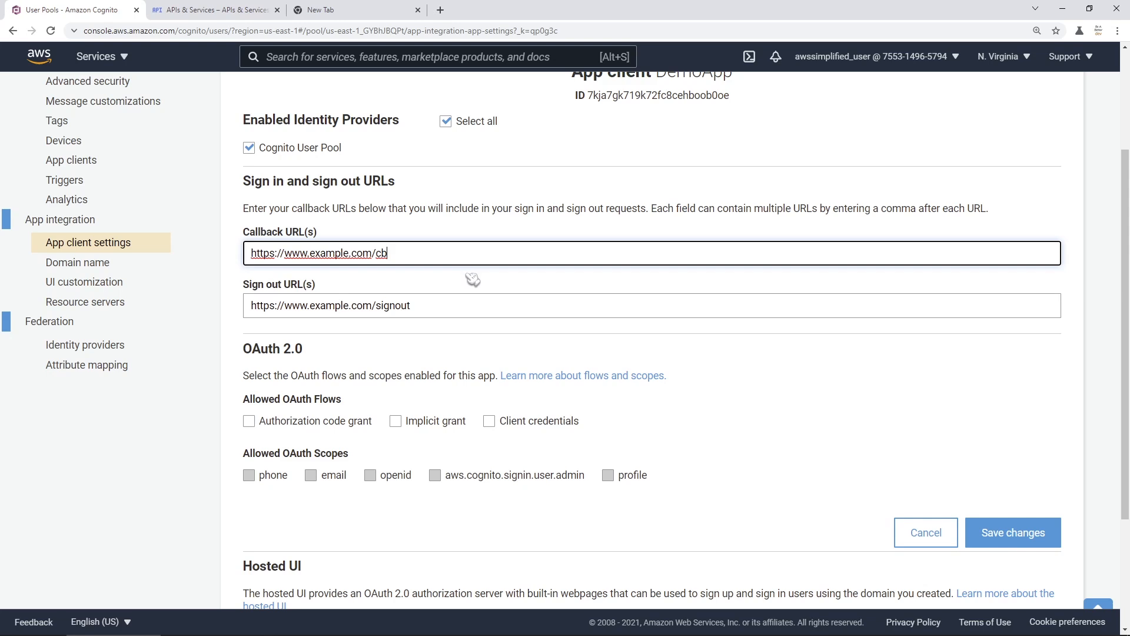
text(?identity_token=xxx&access_)
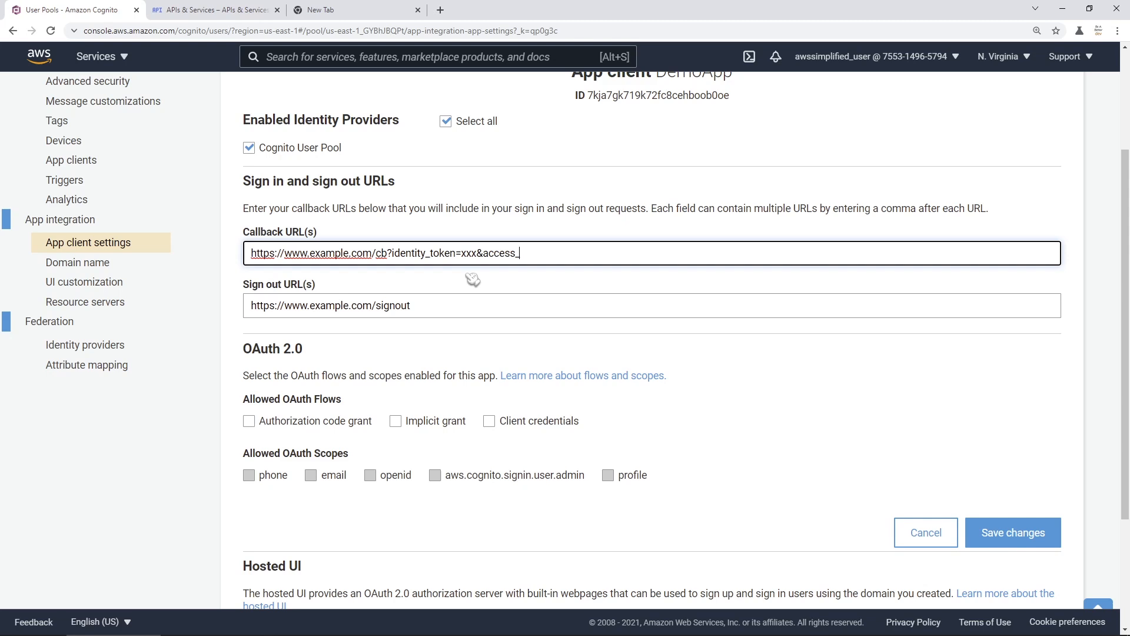
text(token=xxx)
click(425, 258)
double_click(425, 256)
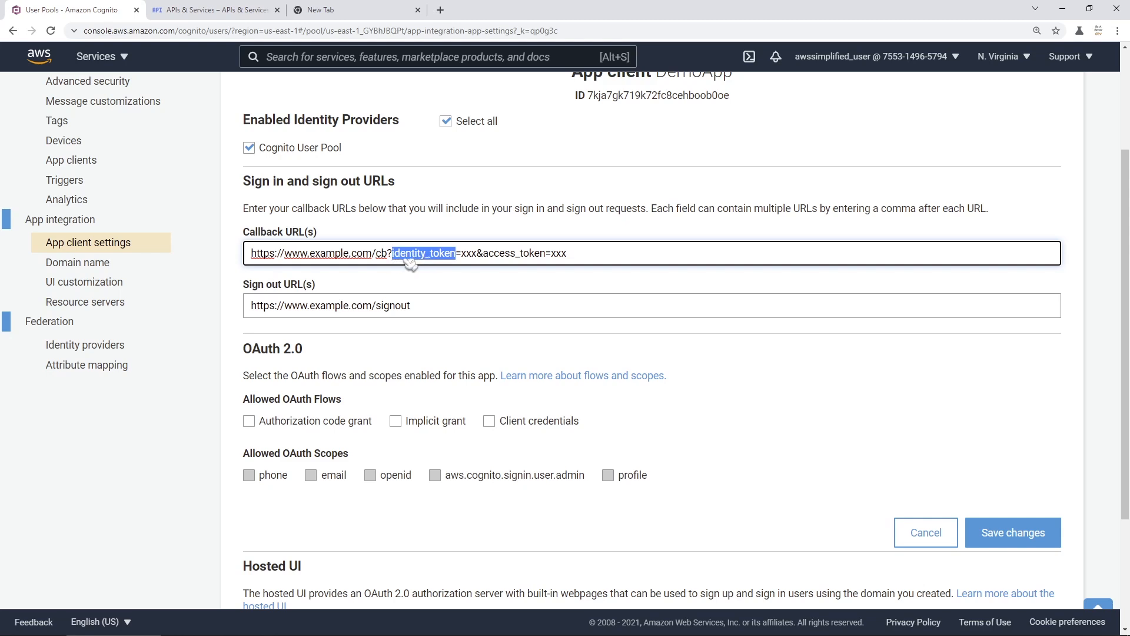
double_click(470, 254)
double_click(505, 258)
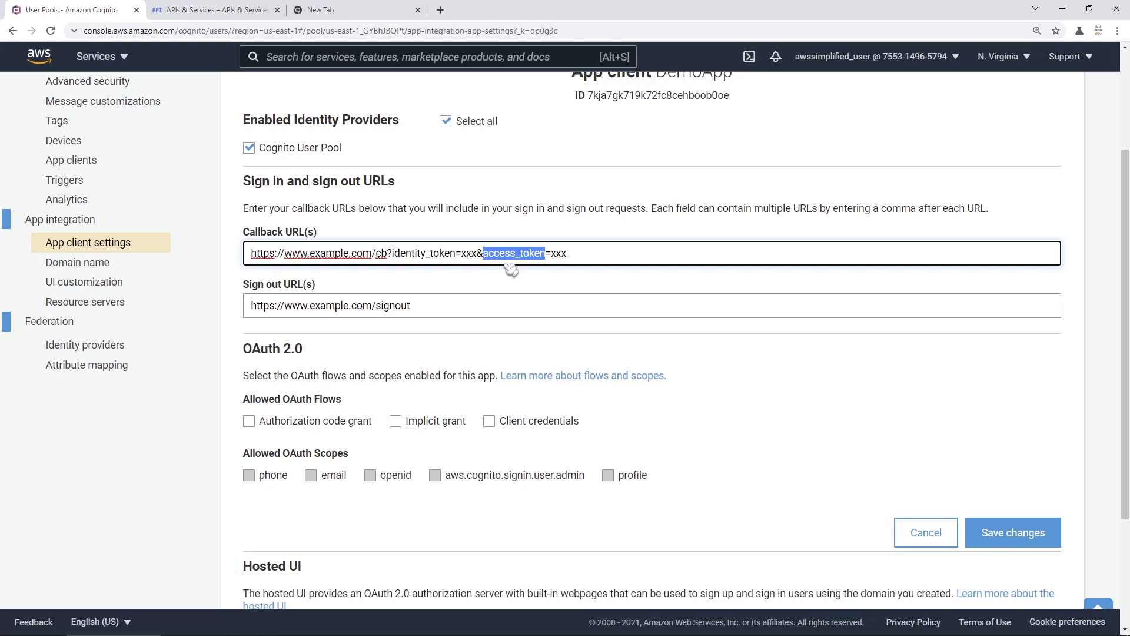
click(591, 257)
drag(568, 255, 389, 262)
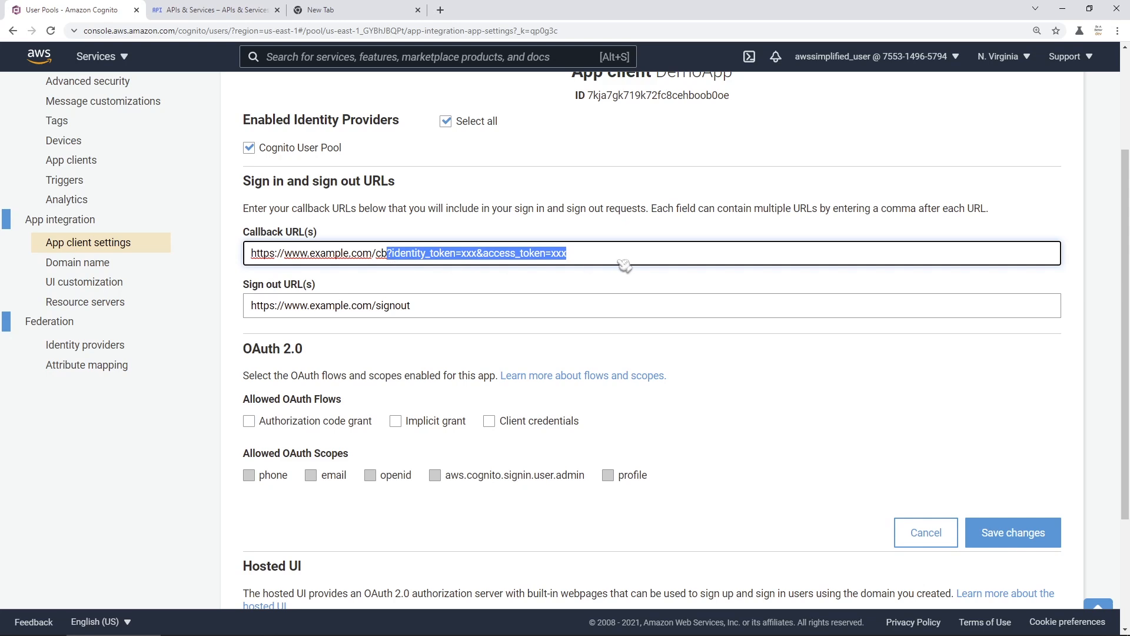
key(BackSpace)
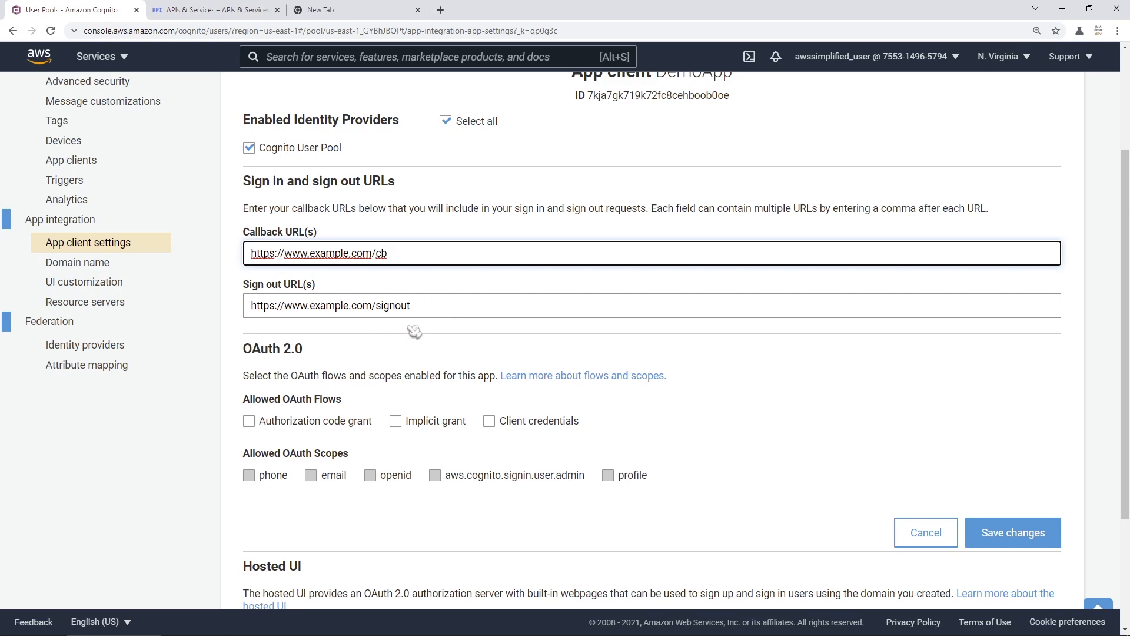
click(435, 278)
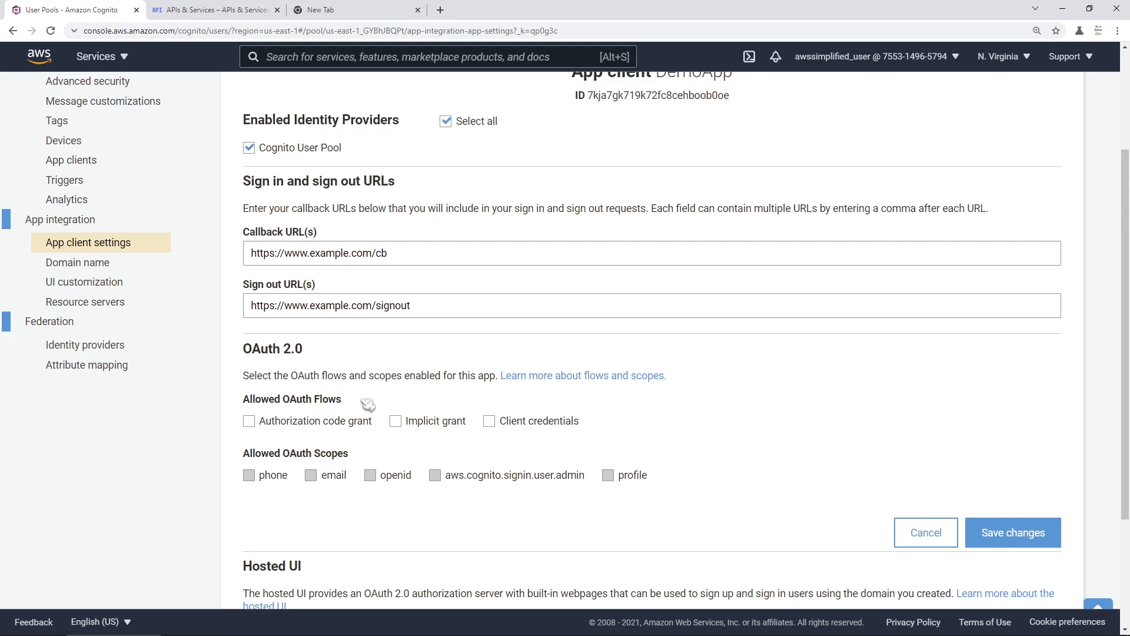
scroll(362, 405, down, 1)
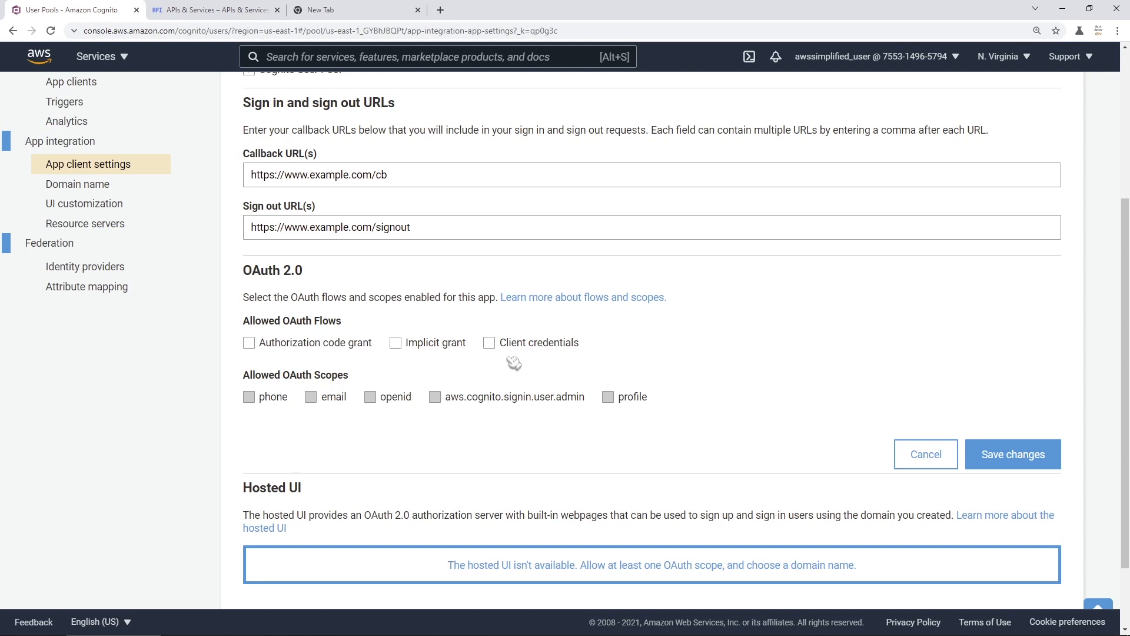
- Tick Implicit grant plus the phone, email, openid and profile OAuth scopes for DemoApp
click(397, 343)
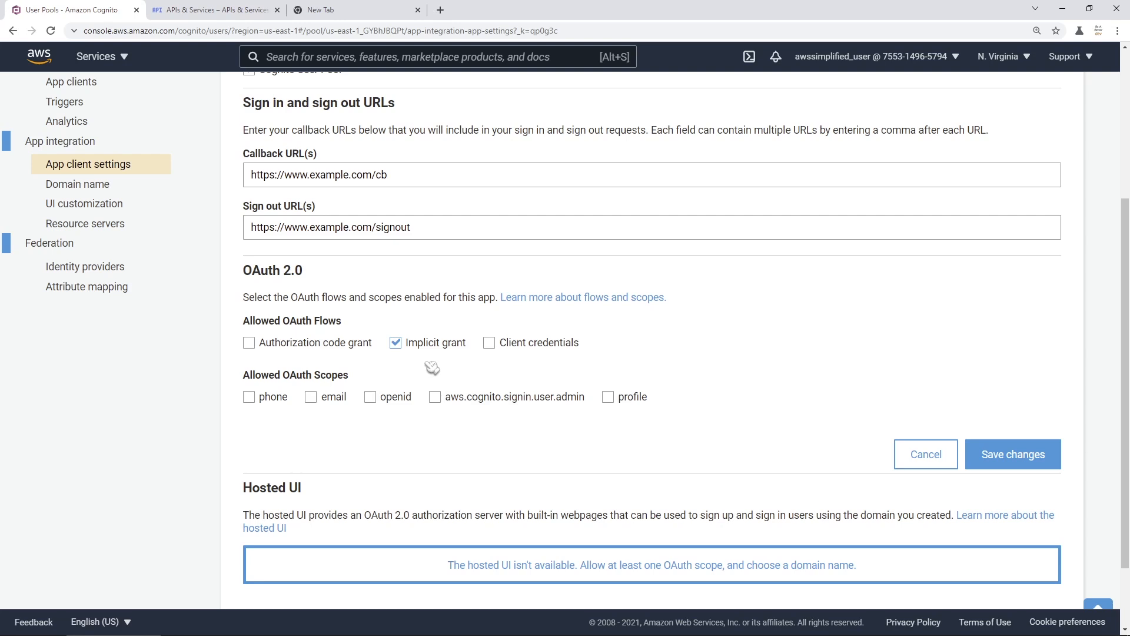
click(249, 397)
click(311, 397)
click(371, 397)
click(608, 397)
scroll(536, 415, down, 2)
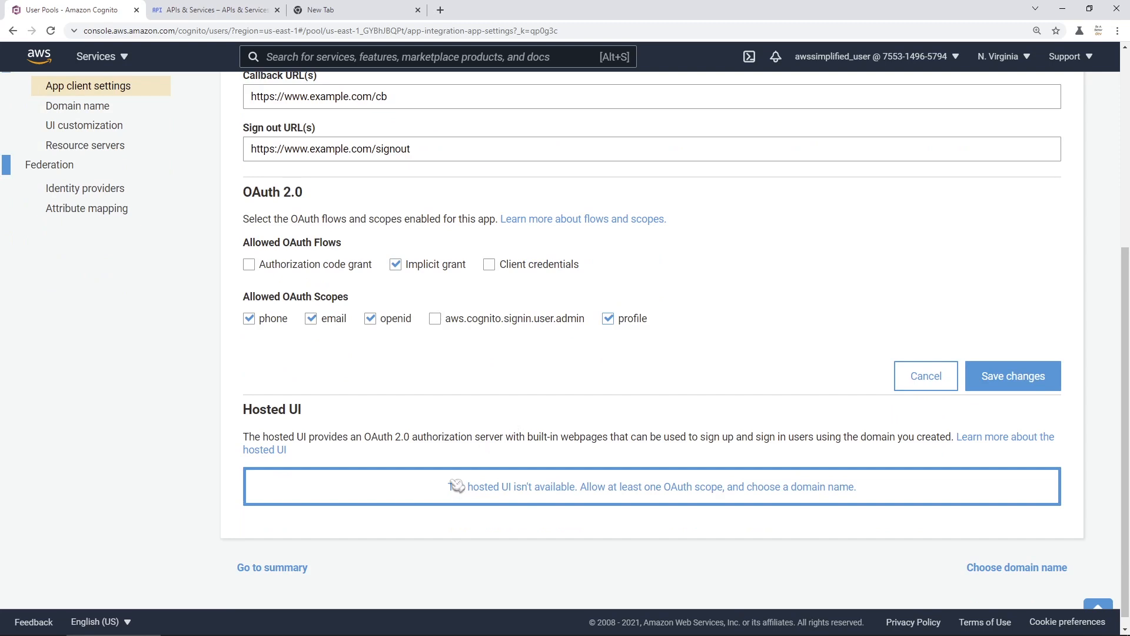
drag(449, 488, 859, 501)
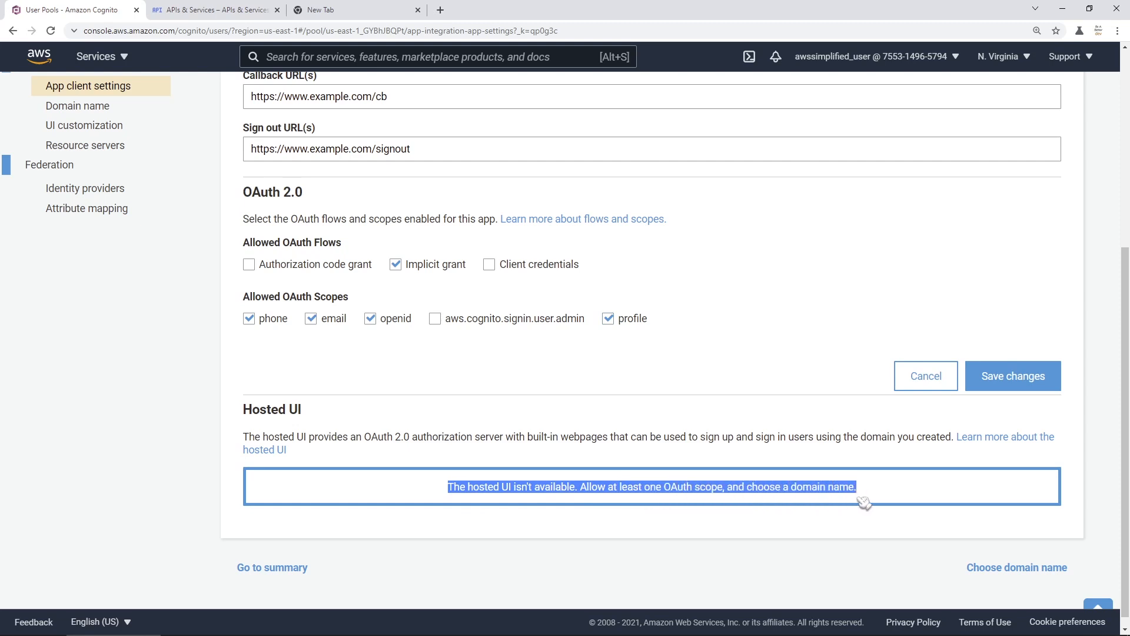
click(909, 495)
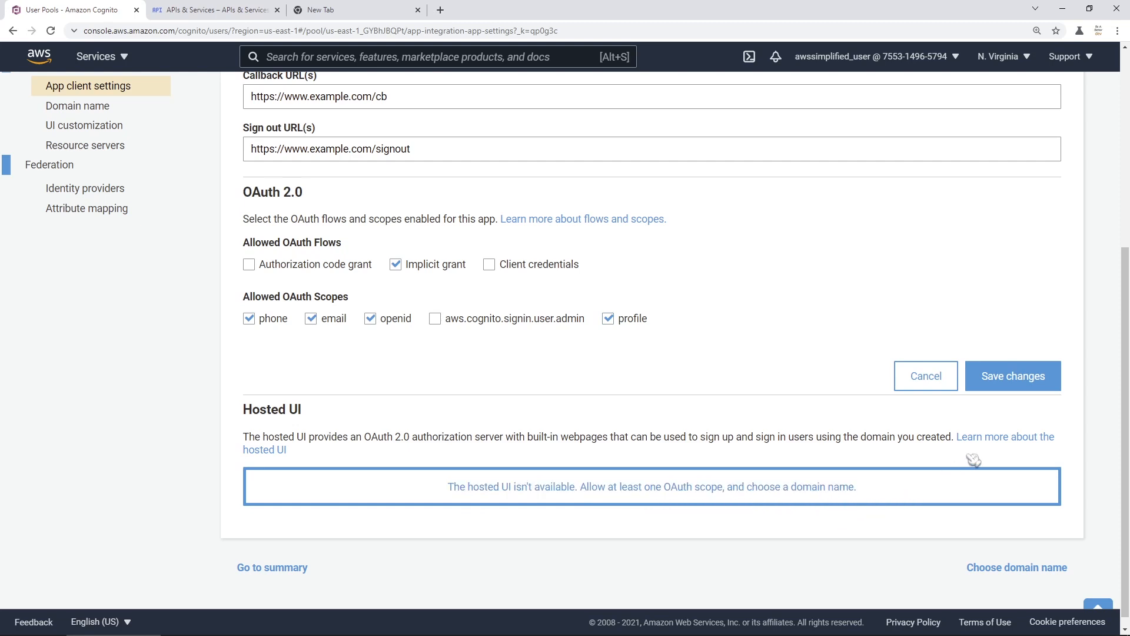
- Save the OAuth settings, preview DemoApp's hosted sign-in page, then close that tab
click(1010, 376)
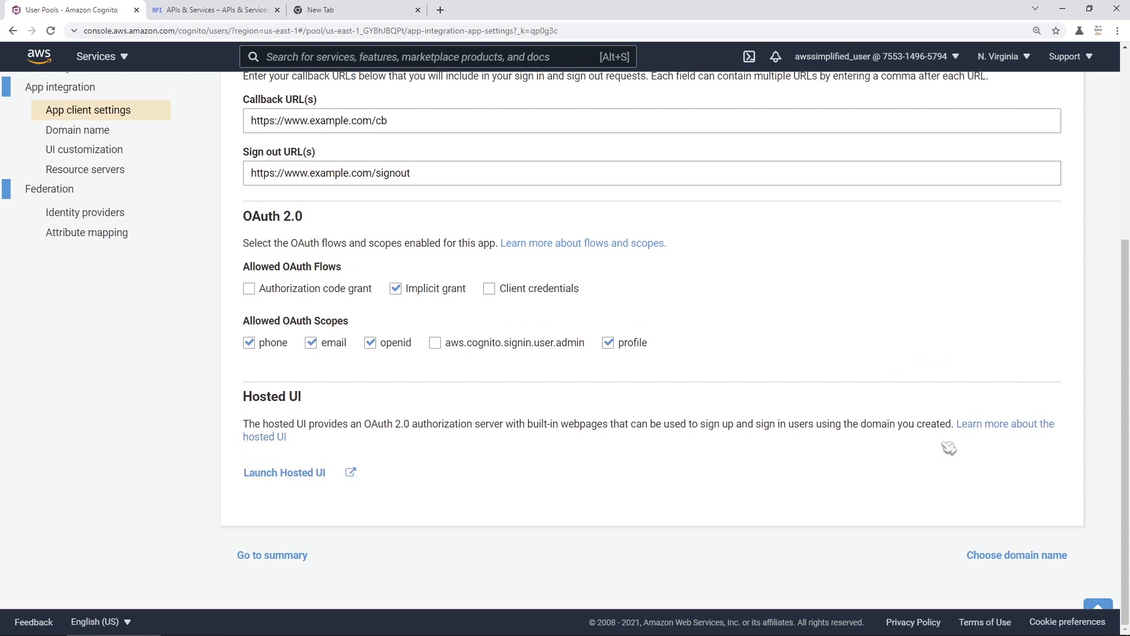
click(308, 475)
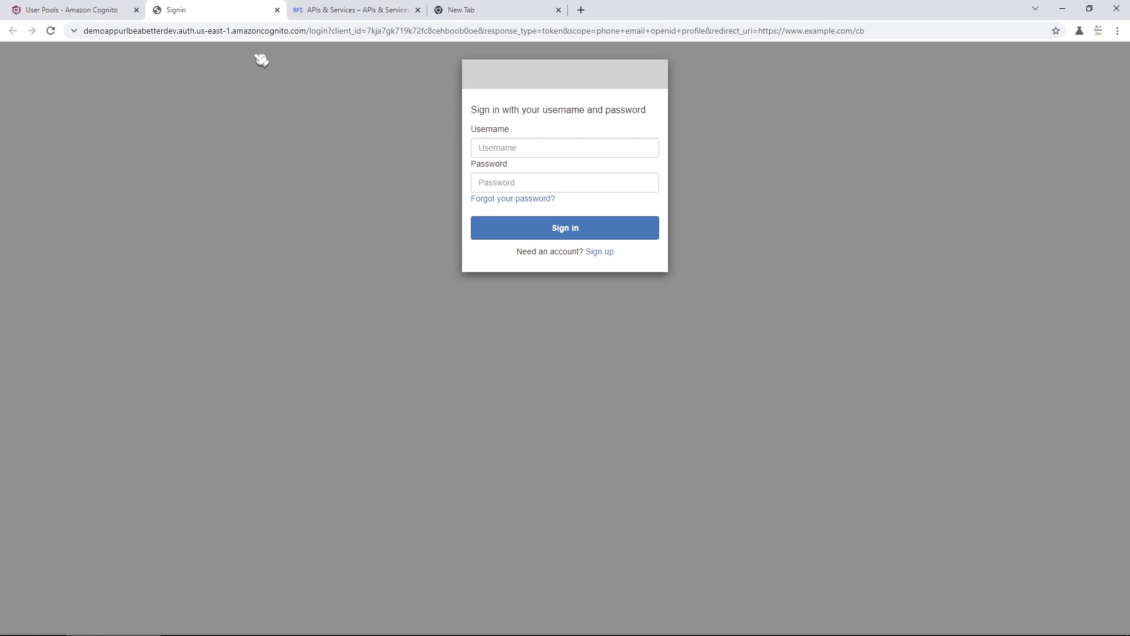
click(276, 10)
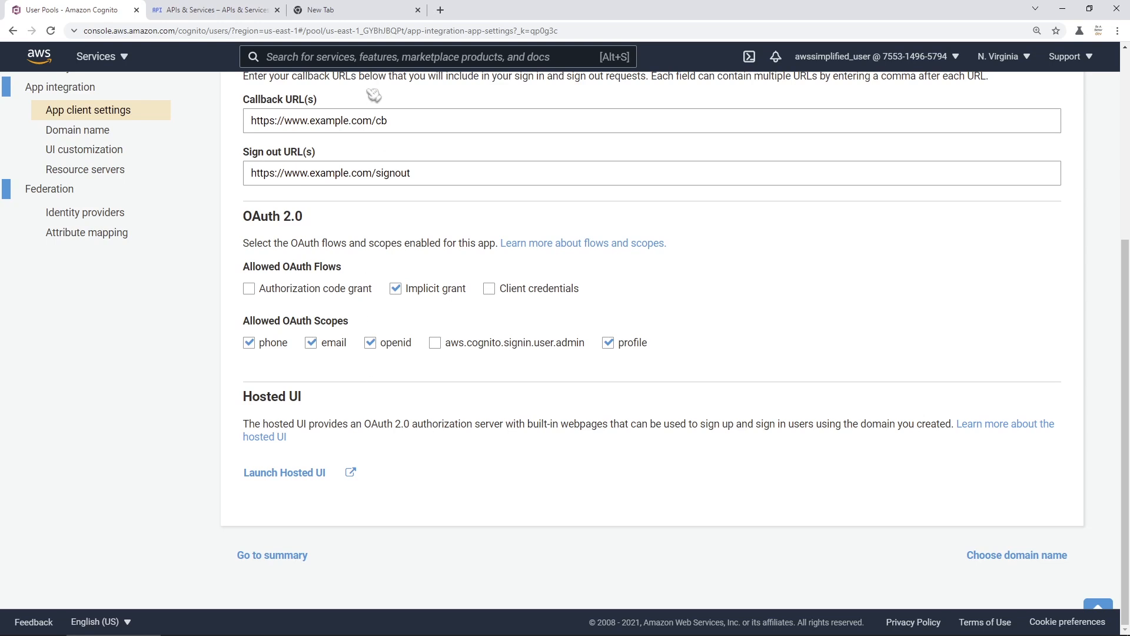
- Search Google for 'google developer console', then return to the APIs & Services dashboard
click(347, 10)
click(484, 229)
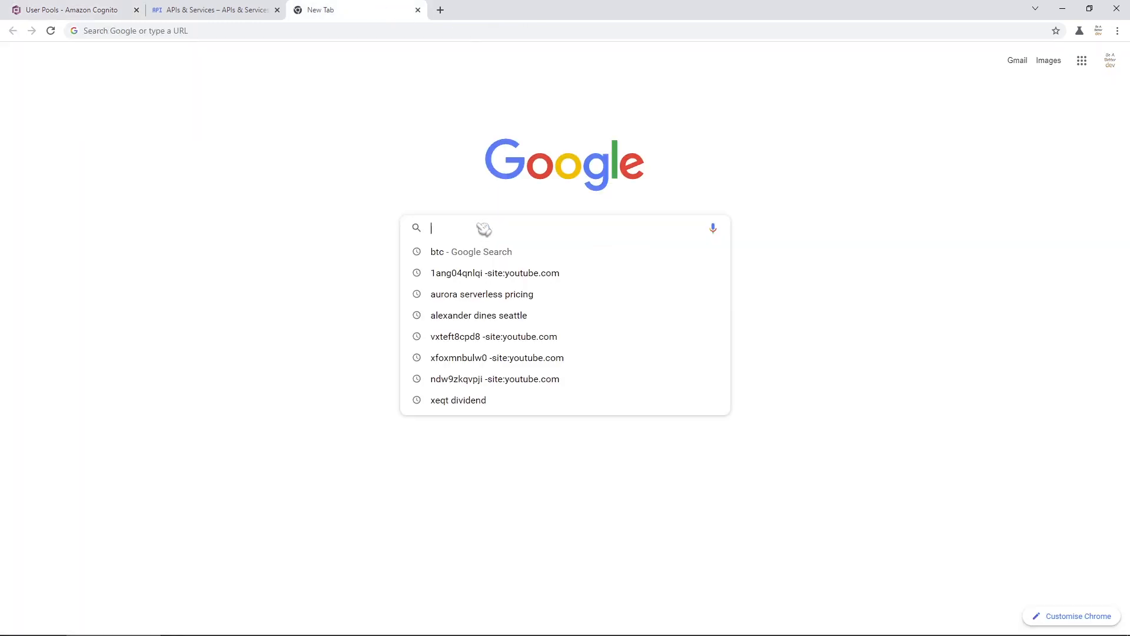
text(google d)
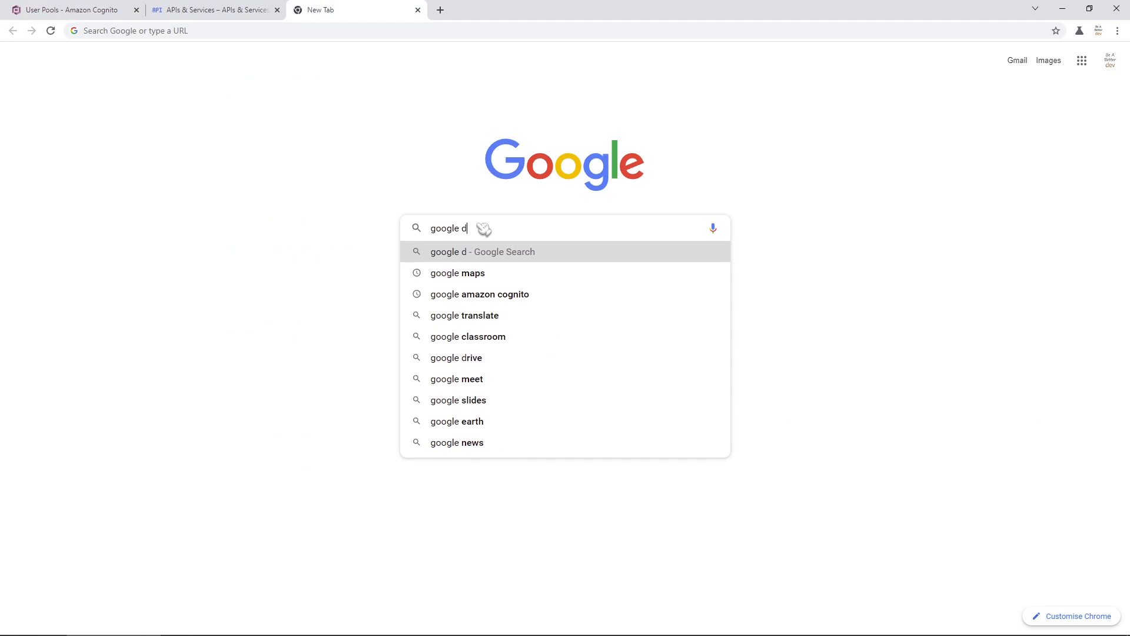
text(eveloper console)
key(Return)
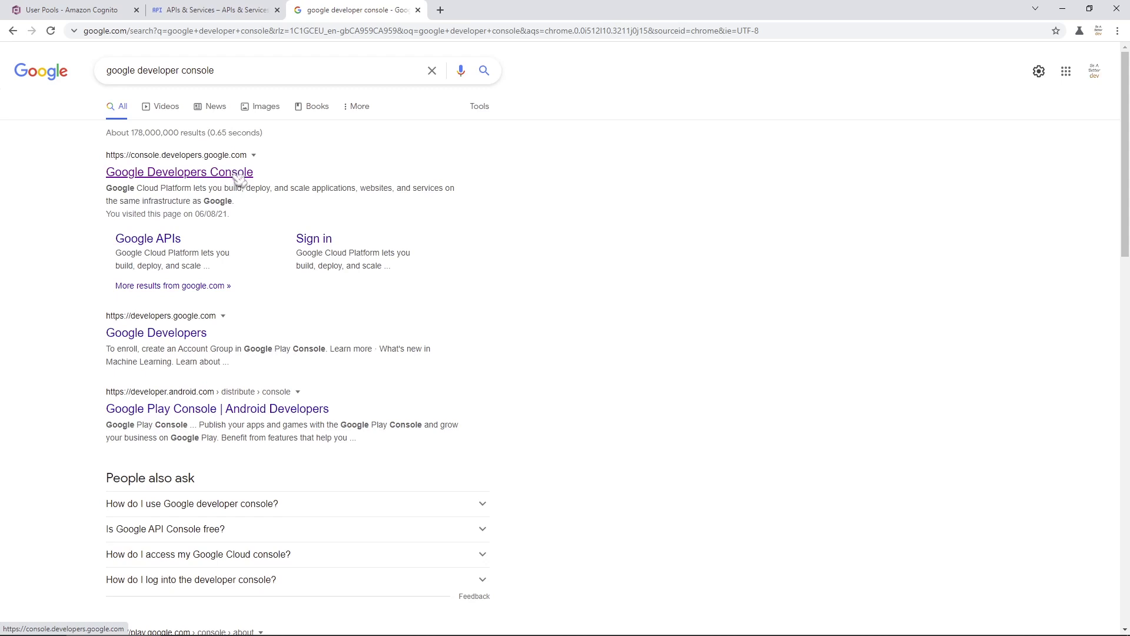
click(239, 178)
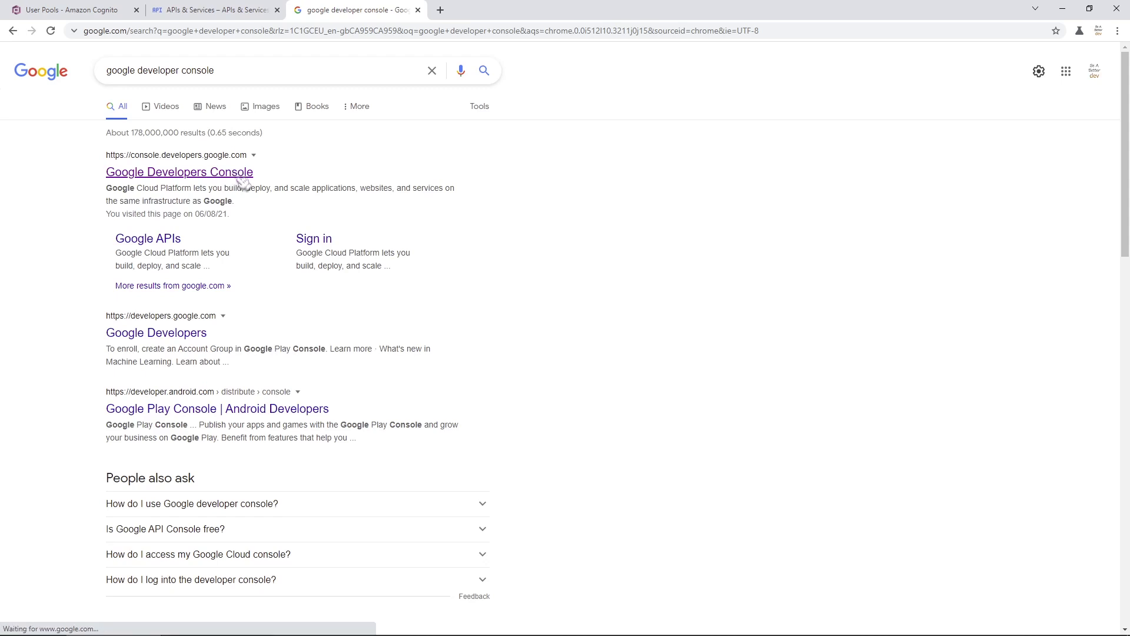
click(259, 14)
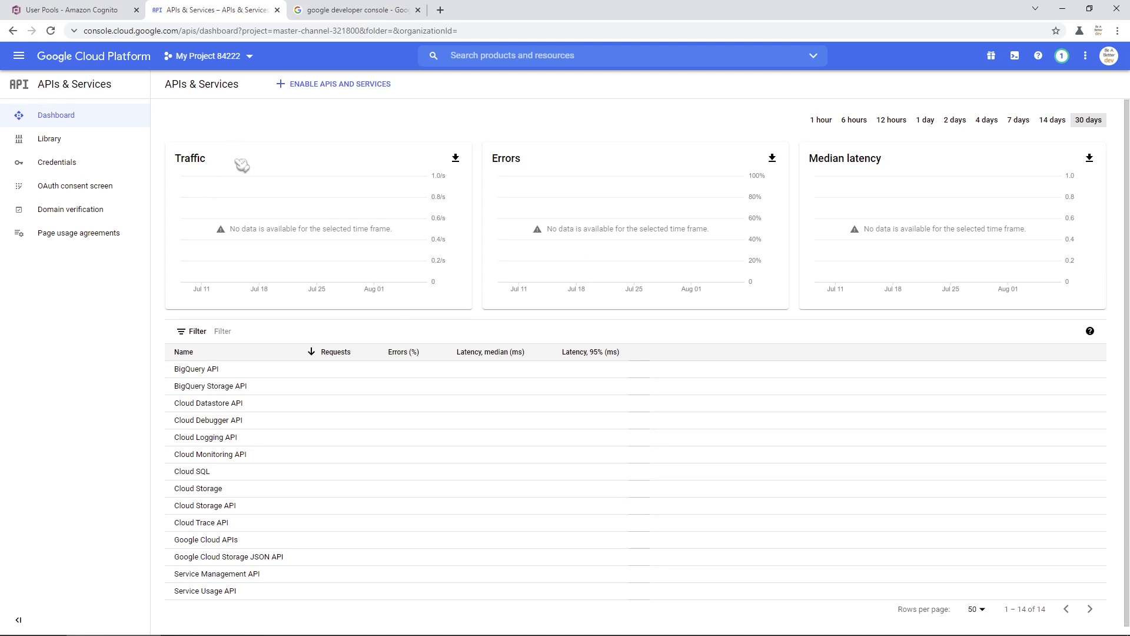
- Open the My Project 84222 selector to show the Select a project dialog
click(259, 63)
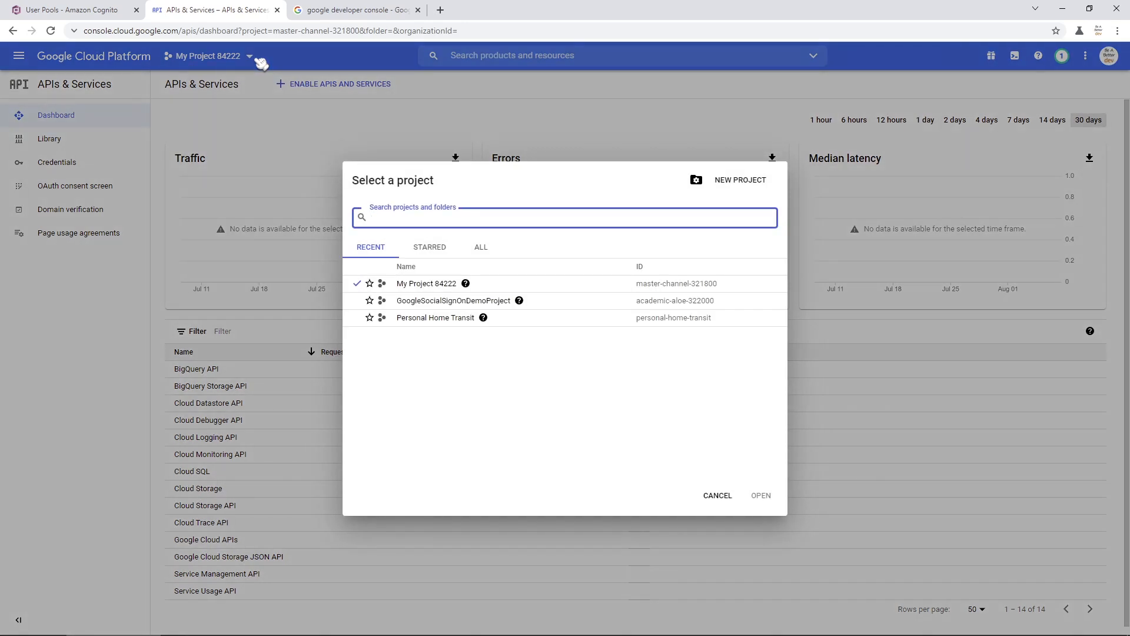
key(Escape)
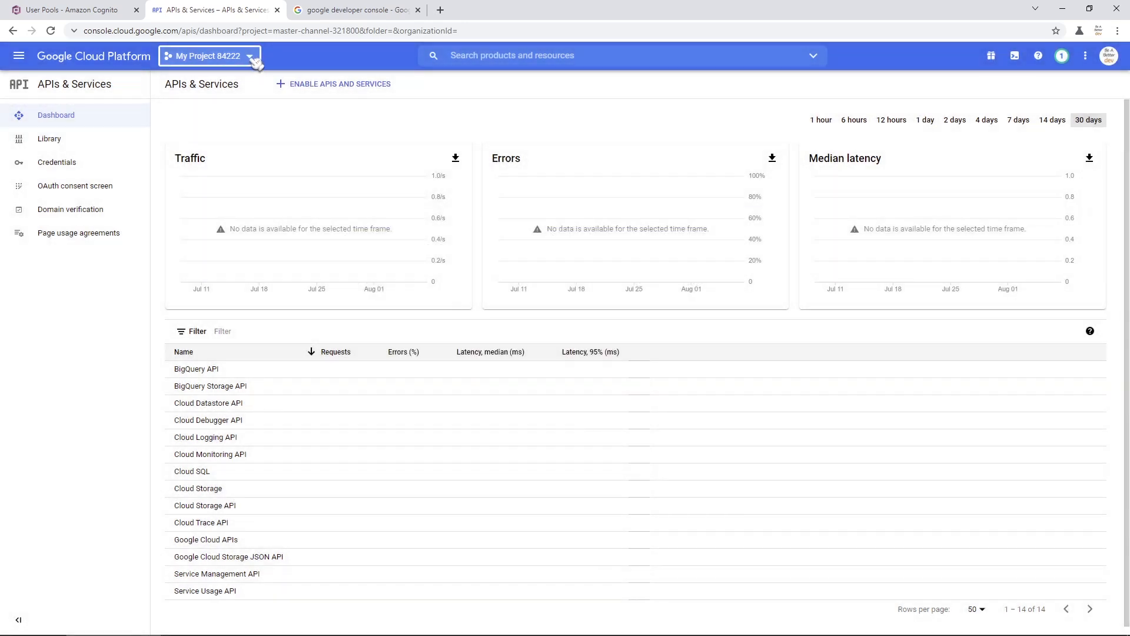
click(256, 60)
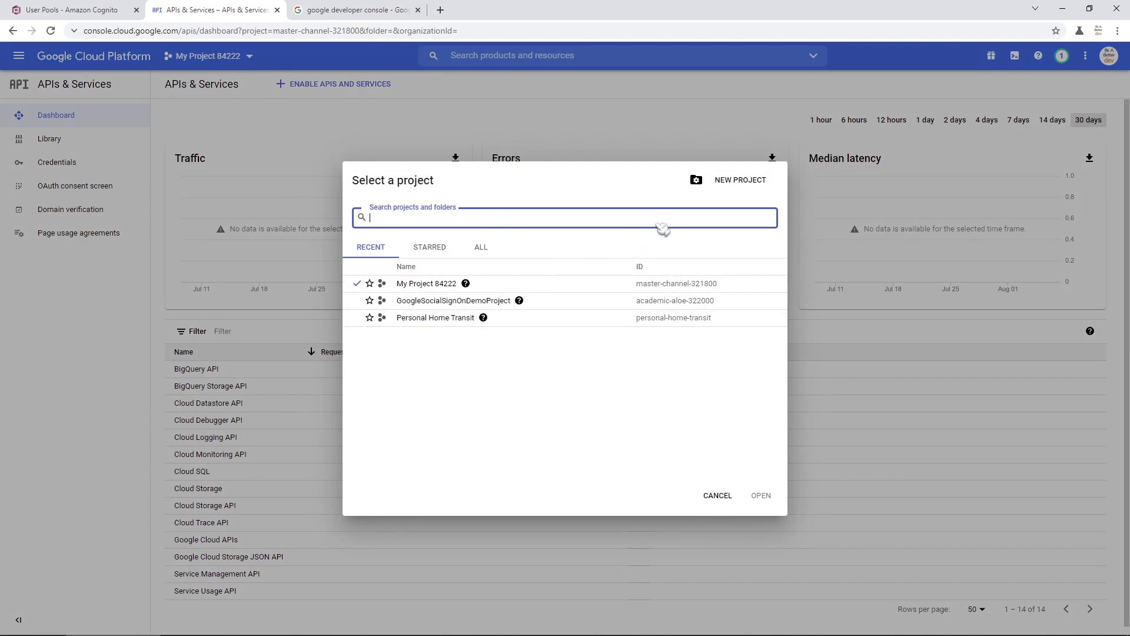
- Create a new Google Cloud project named GoogleProjectSocialSignOn
click(733, 186)
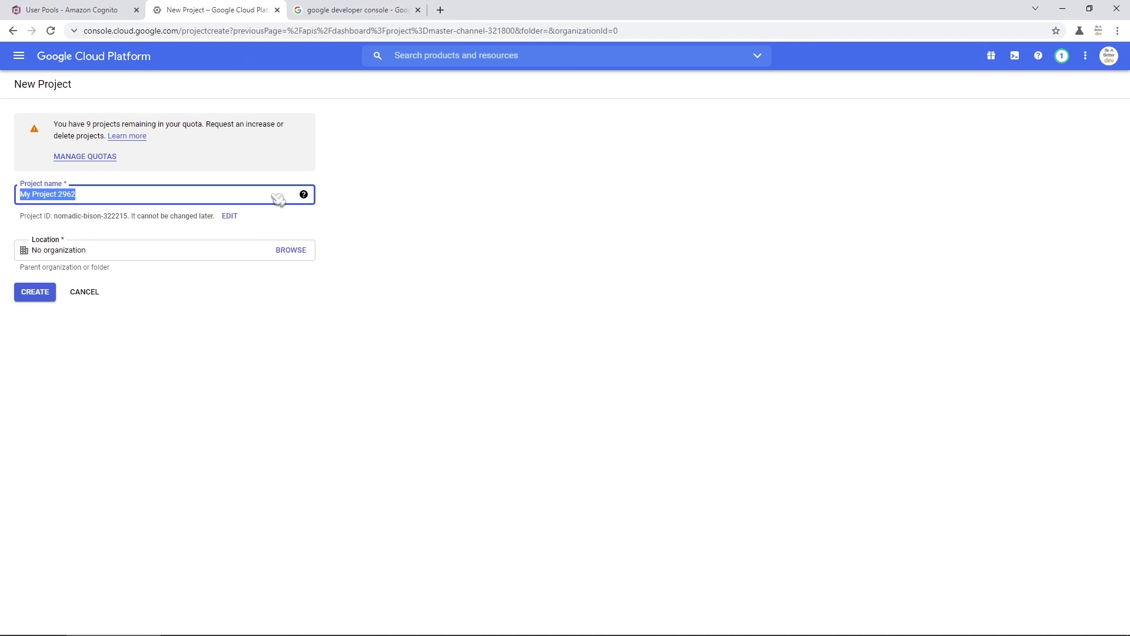
text(GoogleP)
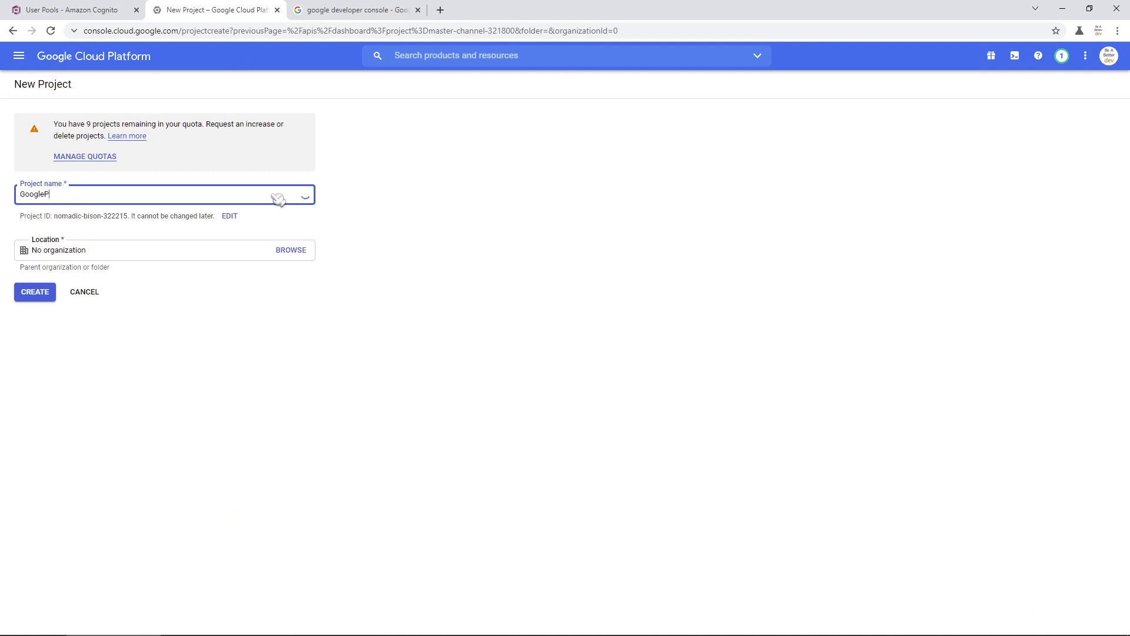
text(rojectSocialSignOn)
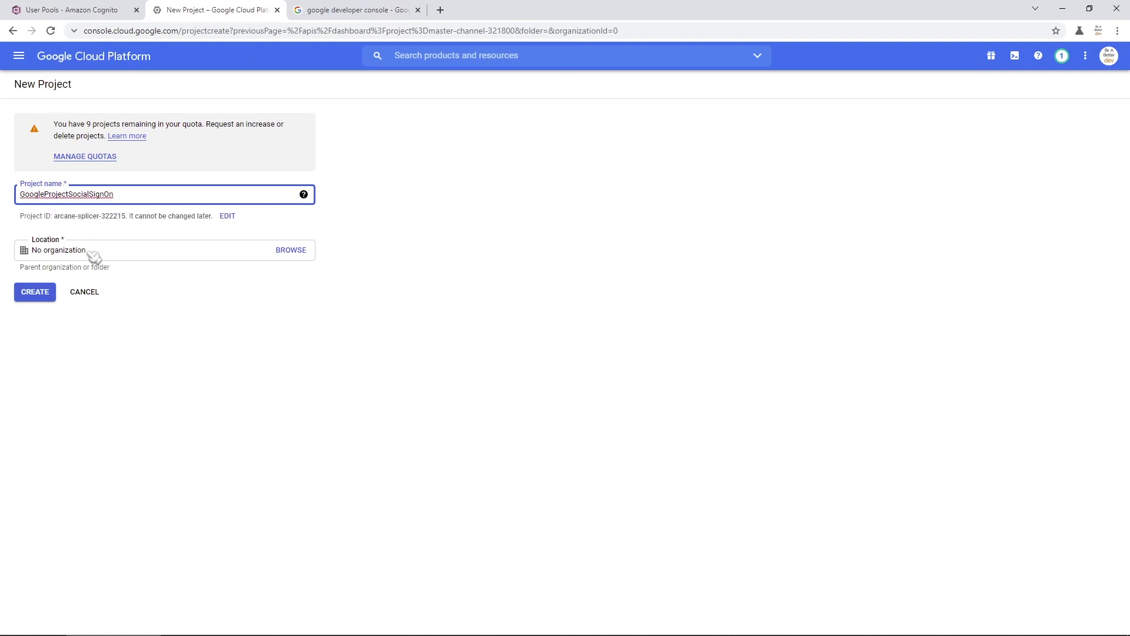
click(37, 293)
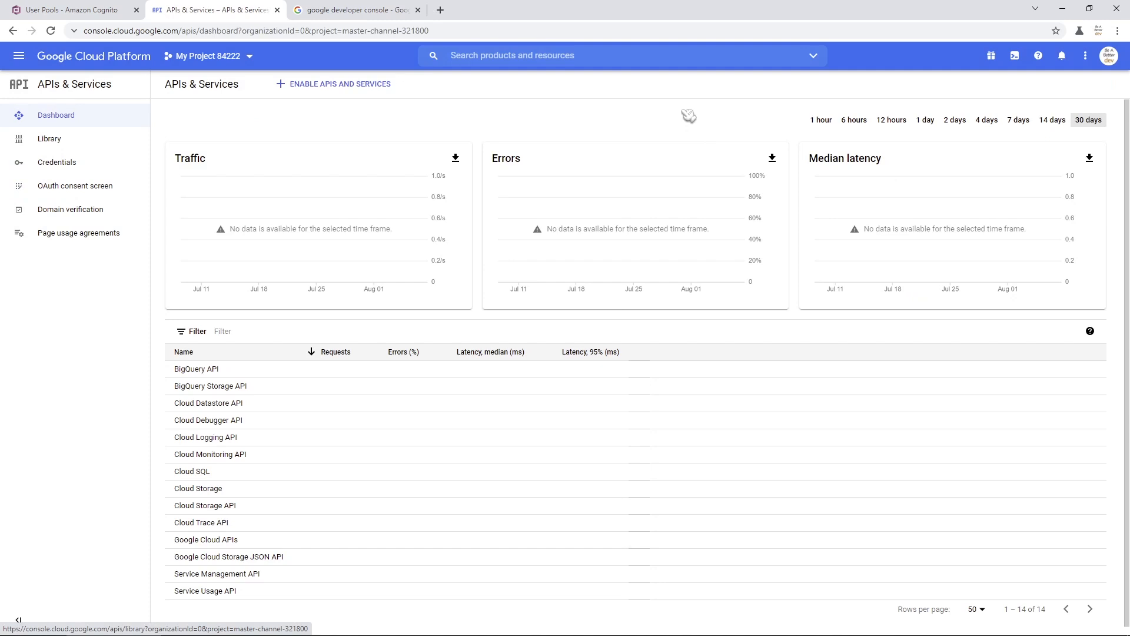
- Switch to the GoogleProjectSocialSignOn project and go to its OAuth consent screen page
click(257, 61)
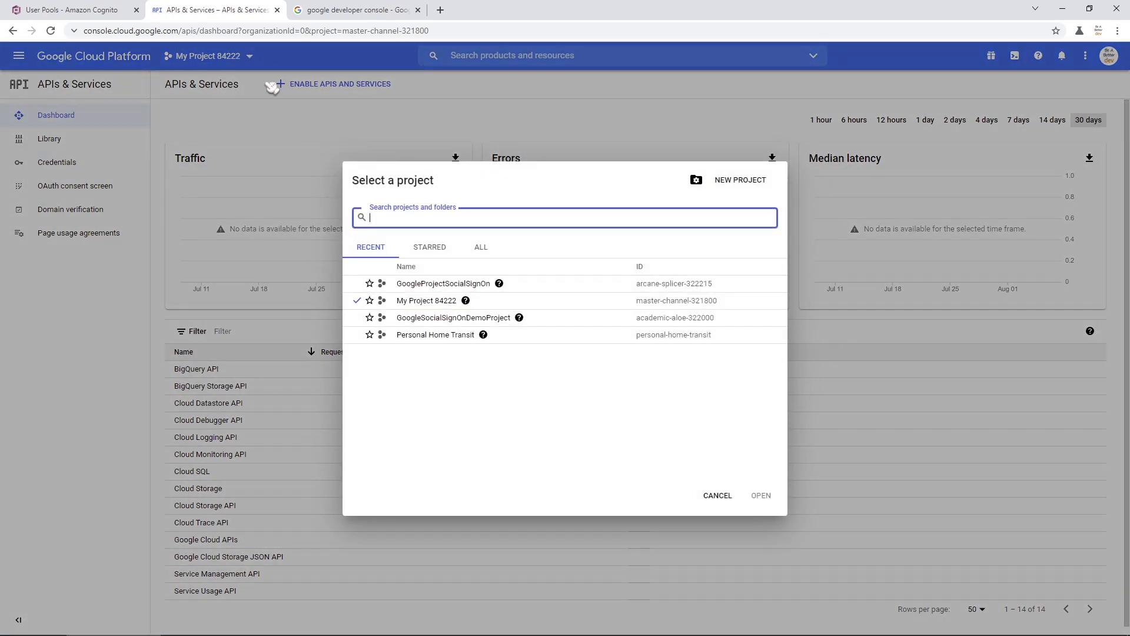
click(444, 284)
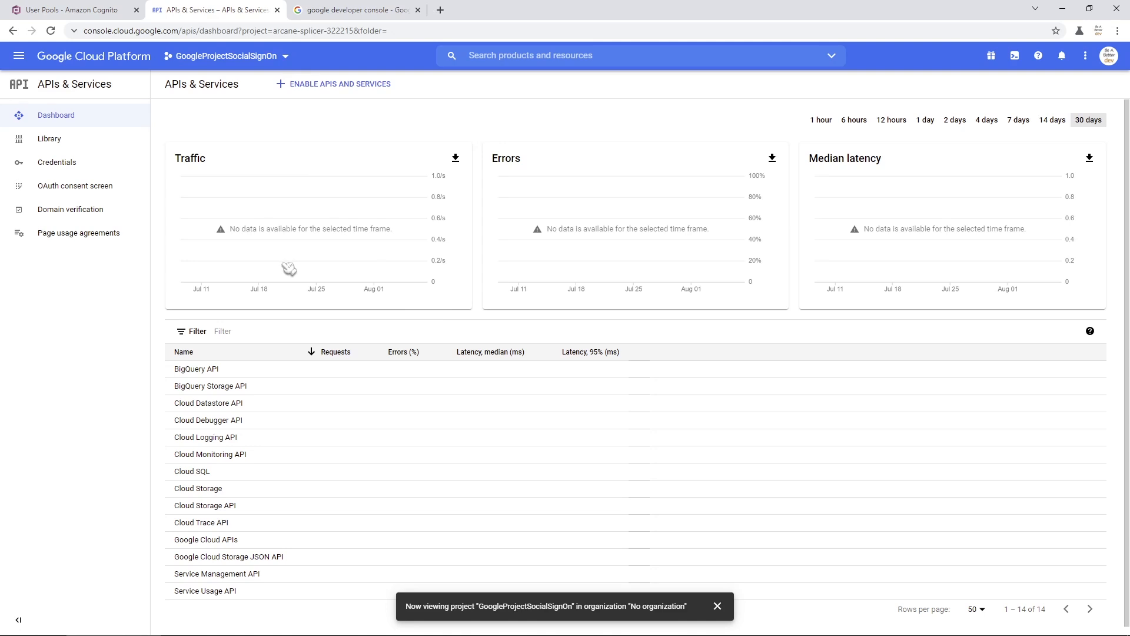
click(70, 187)
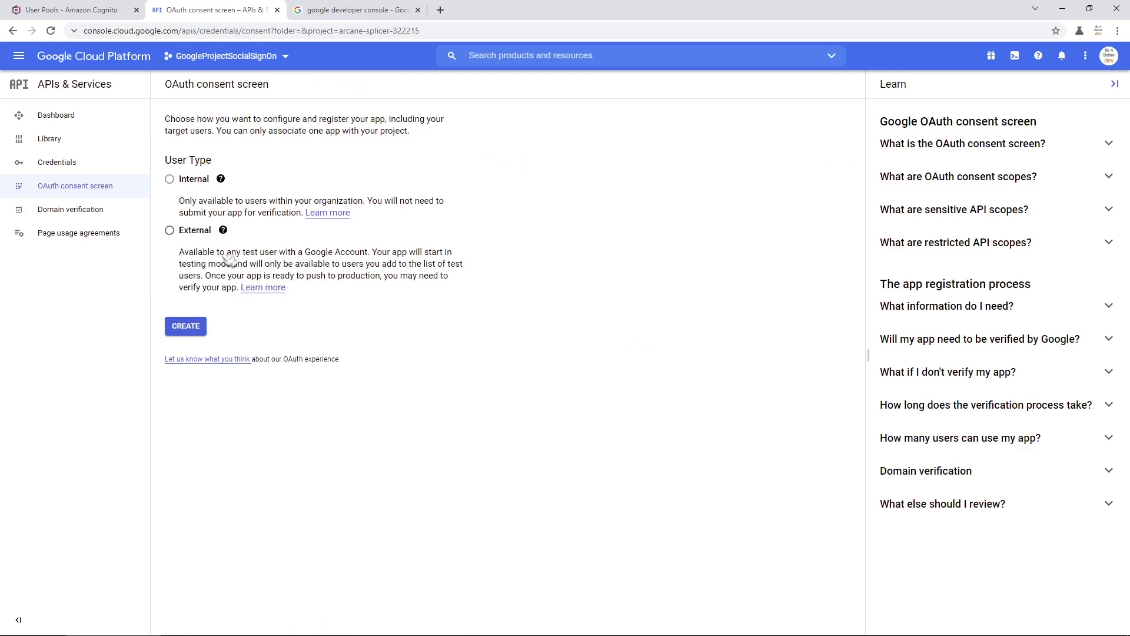
- Choose the External user type and create the consent screen, reaching Edit app registration
click(170, 231)
click(192, 327)
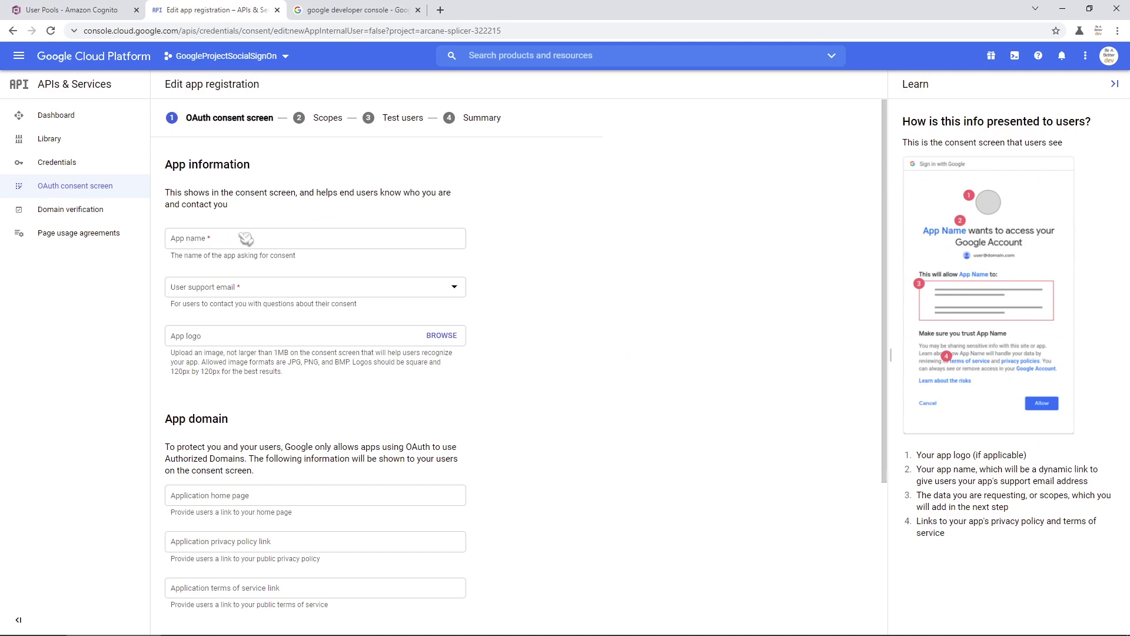
- Name the app GoogleSocialSignOn and make the signed-in account the user support email
click(267, 241)
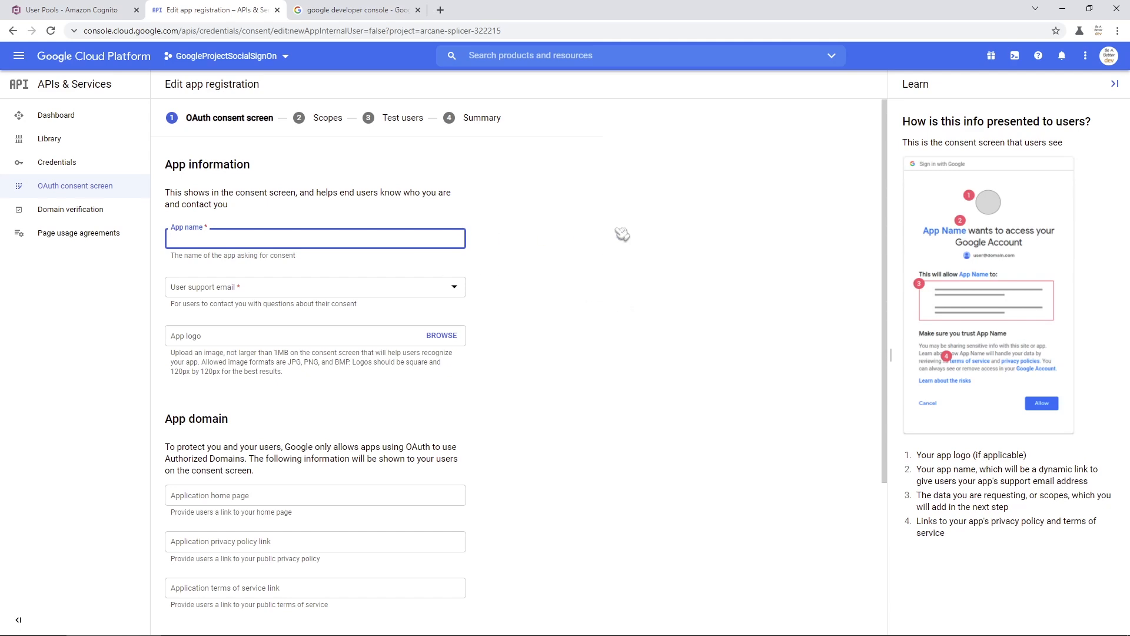
text(ogleSocialSignOn)
click(255, 287)
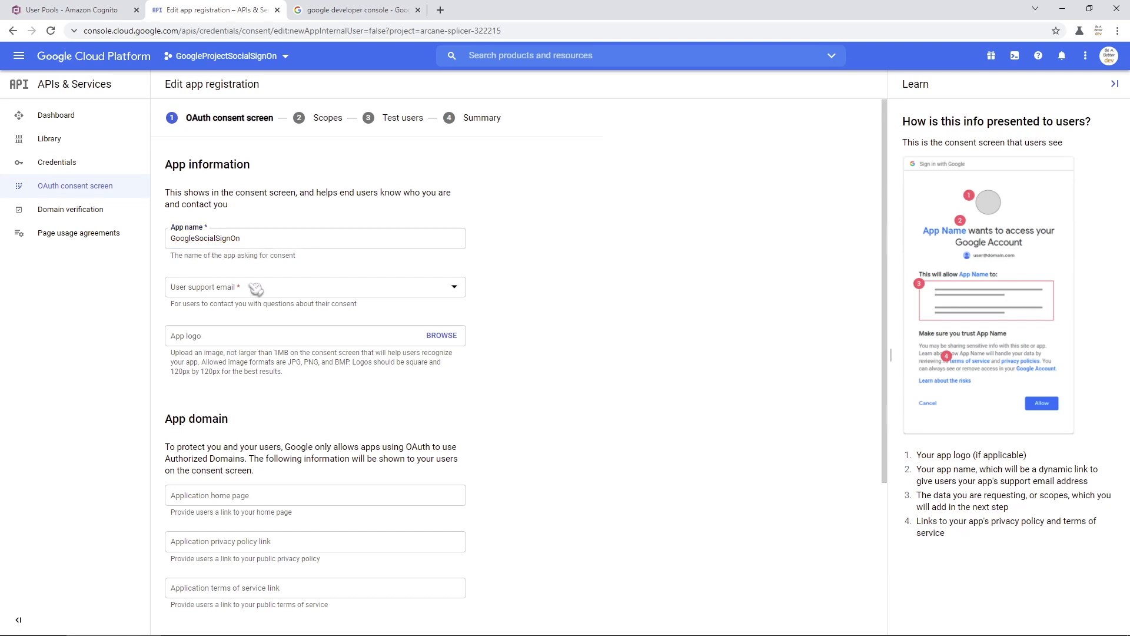
click(266, 296)
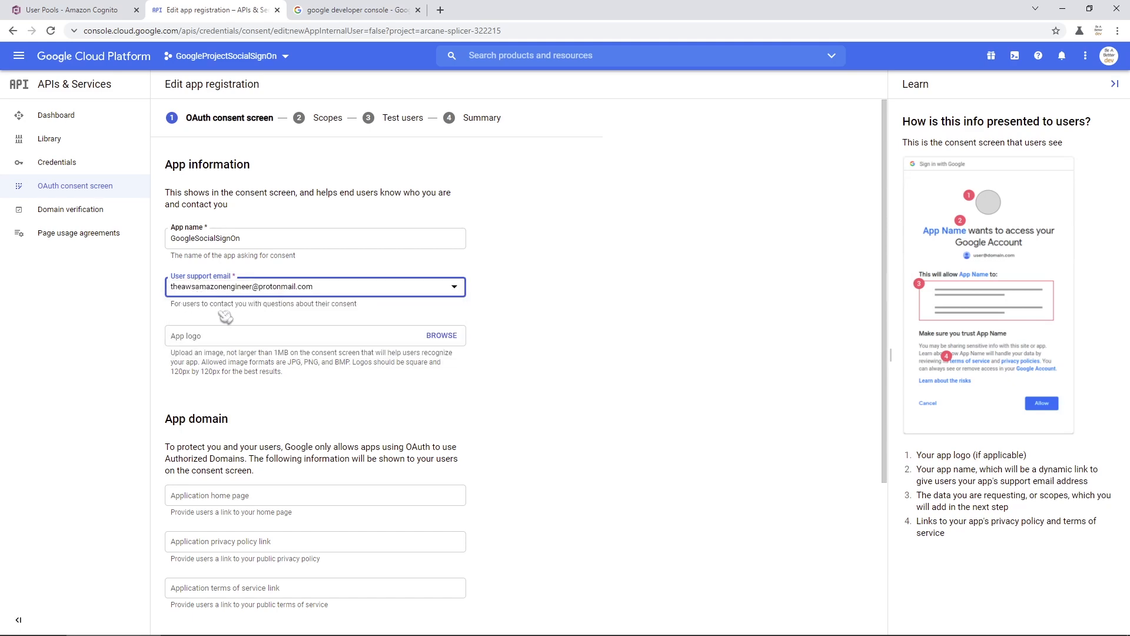
click(292, 313)
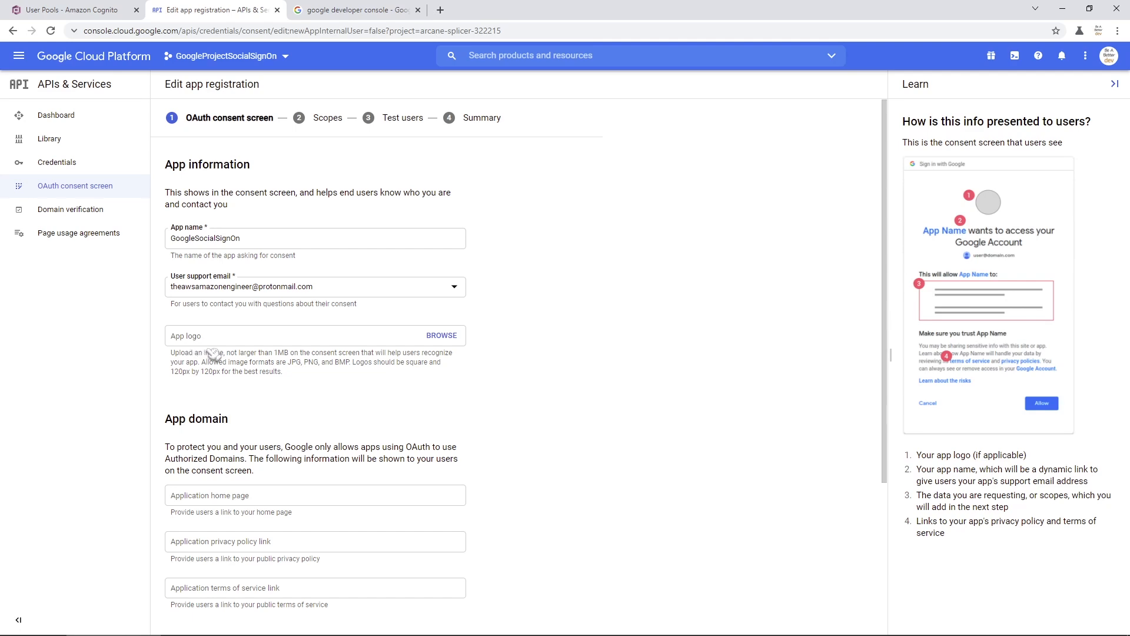
scroll(510, 378, down, 1)
scroll(510, 378, down, 1)
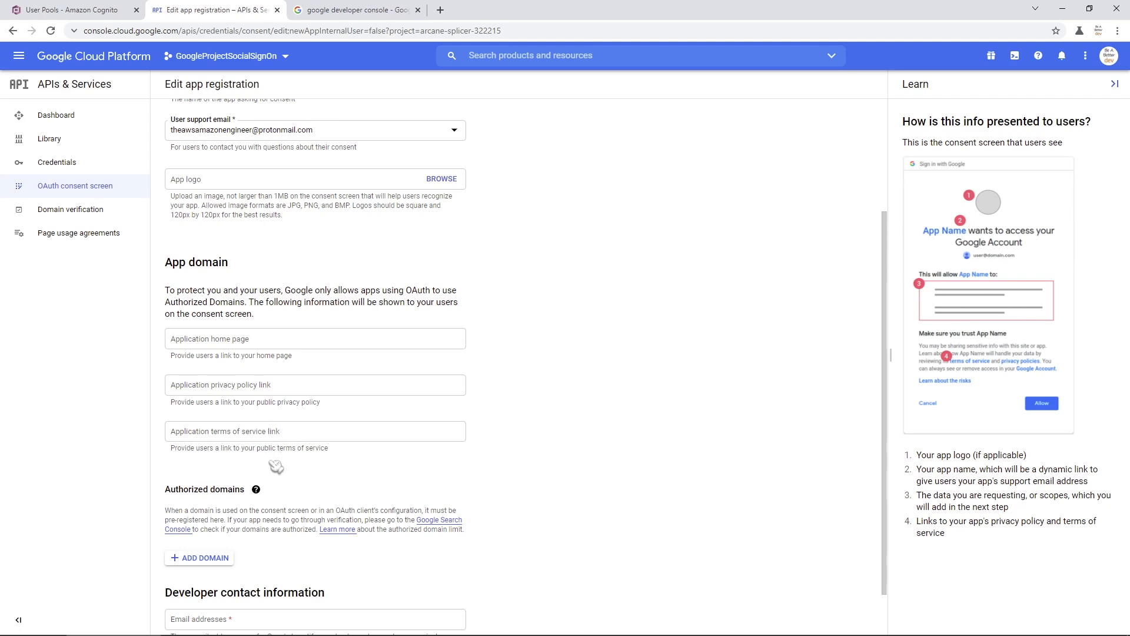
- Add amazoncognito.com as an authorized domain
scroll(276, 468, down, 1)
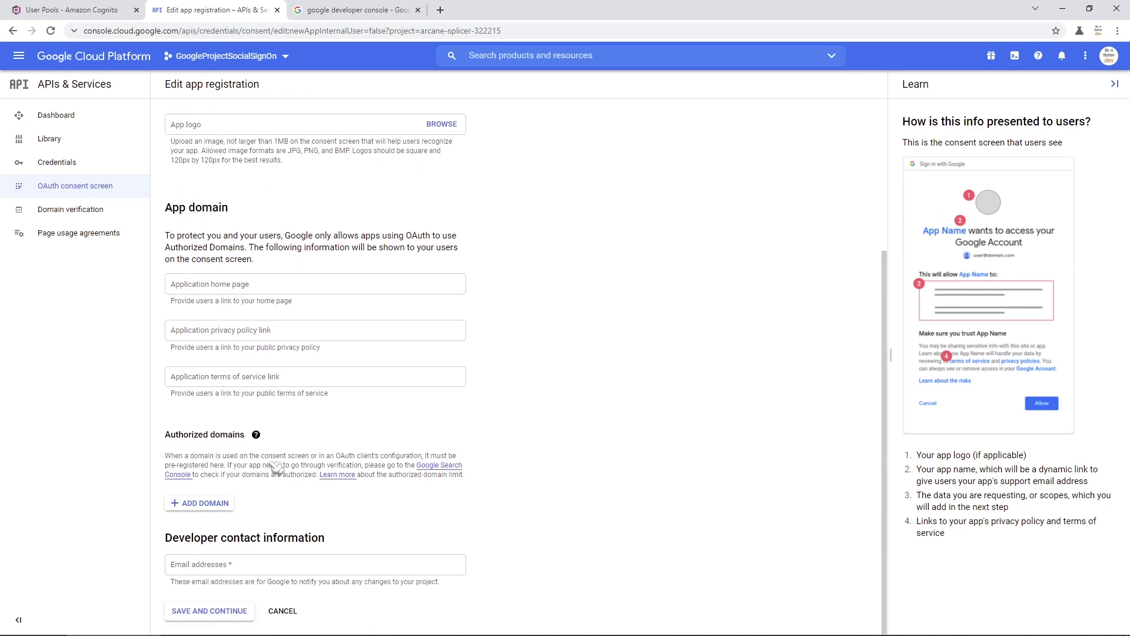
click(213, 506)
scroll(283, 505, down, 1)
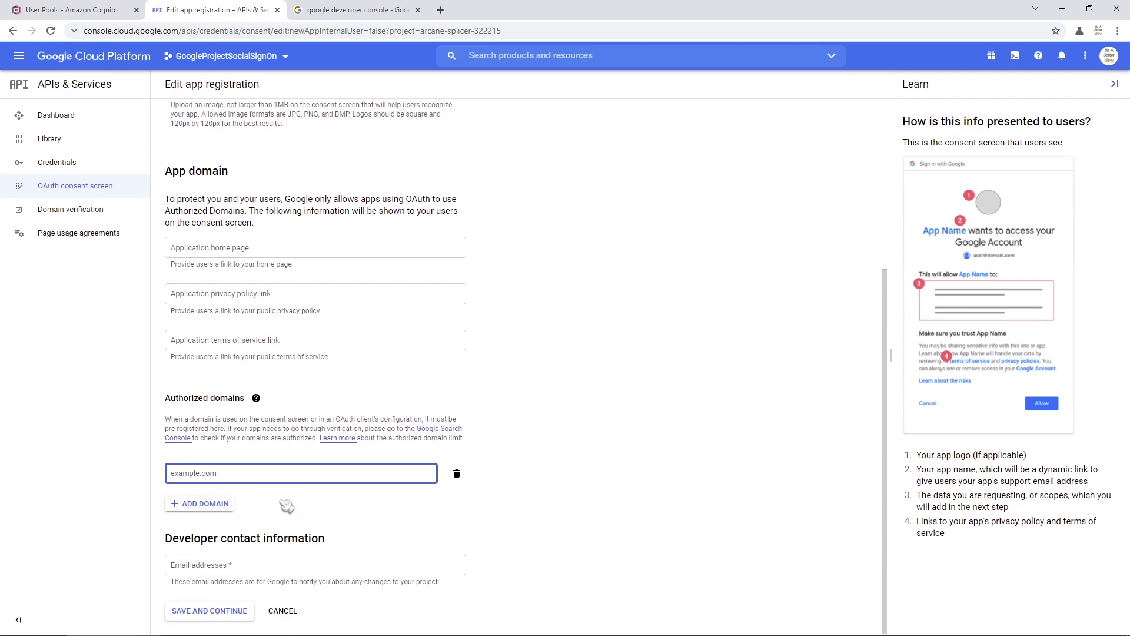
text(amazoncognito.com)
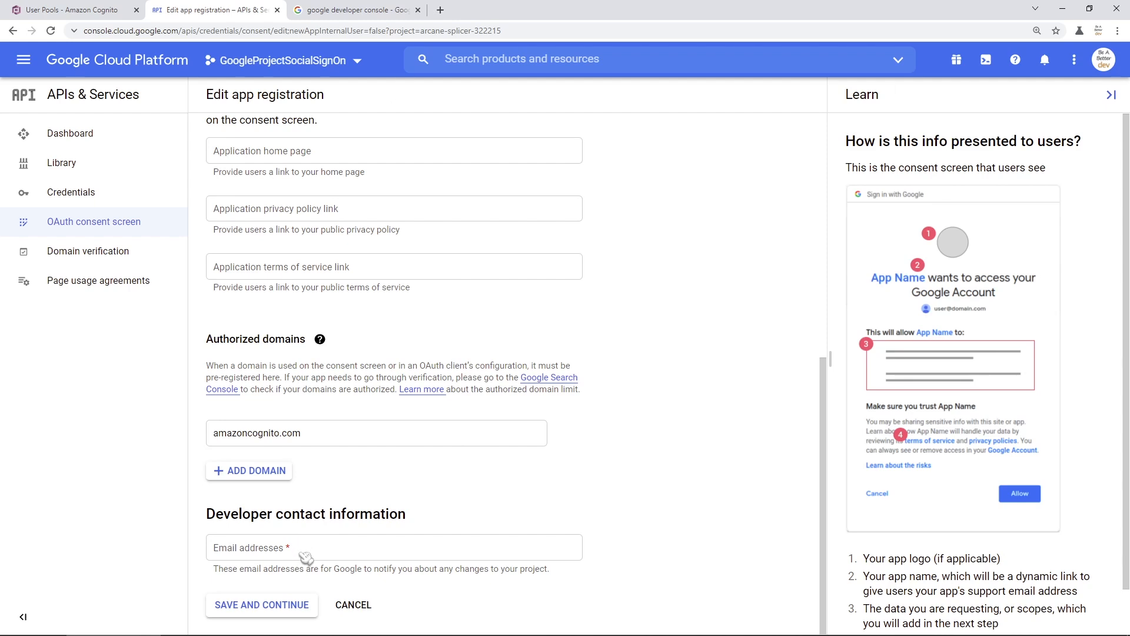
- Enter the developer contact email address and save the consent screen details
click(311, 556)
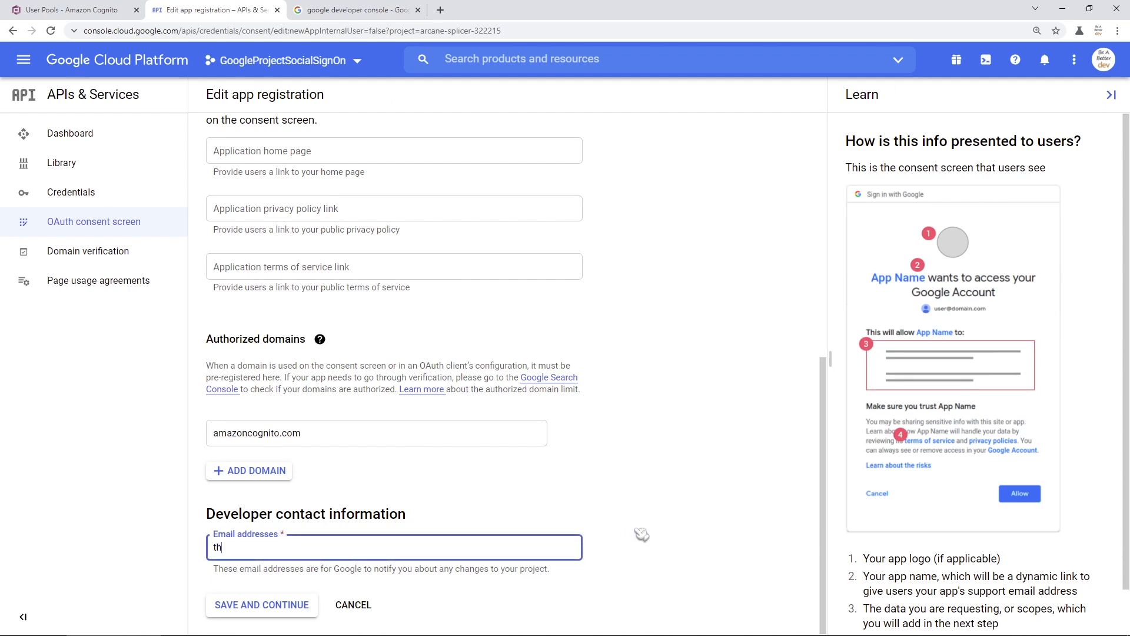
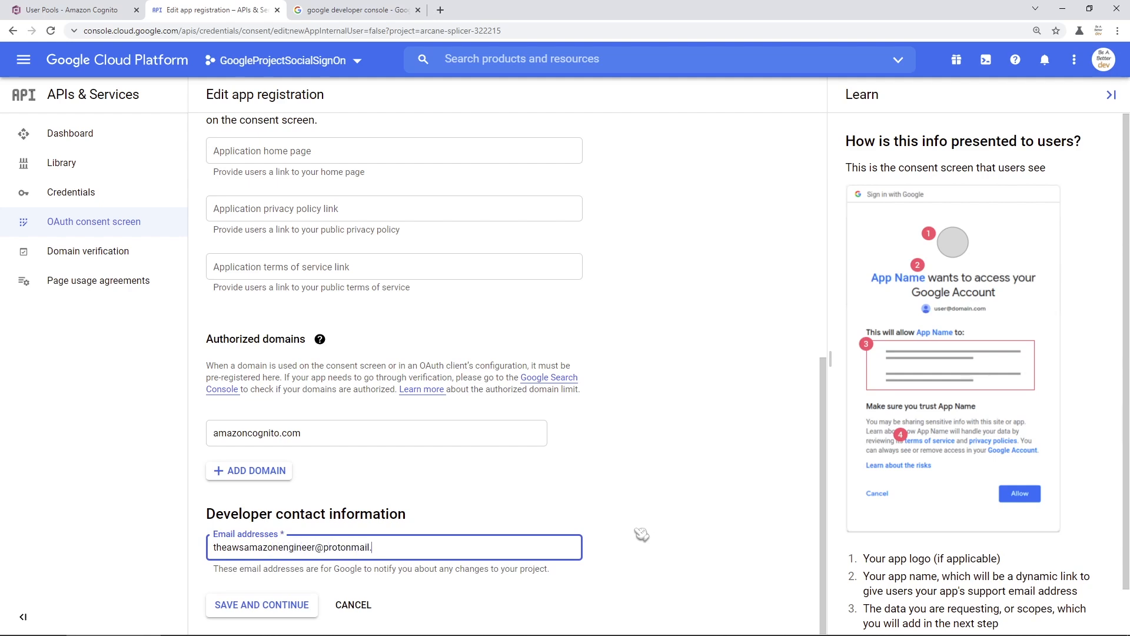
click(277, 612)
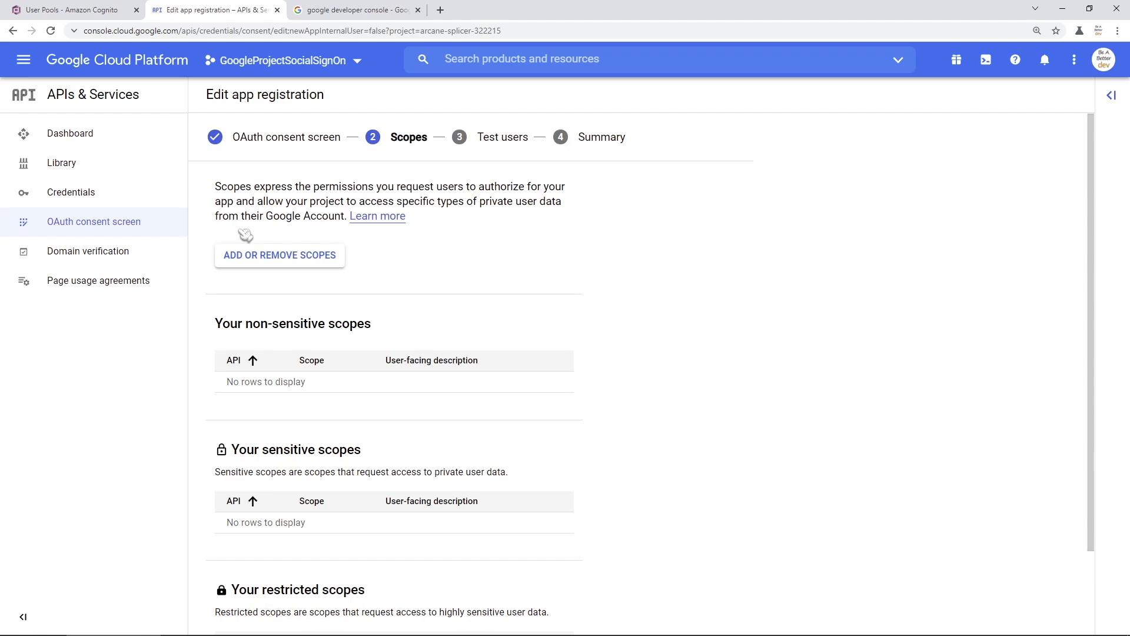
- Open the available scopes, close them without adding any, and save the Scopes step
click(248, 259)
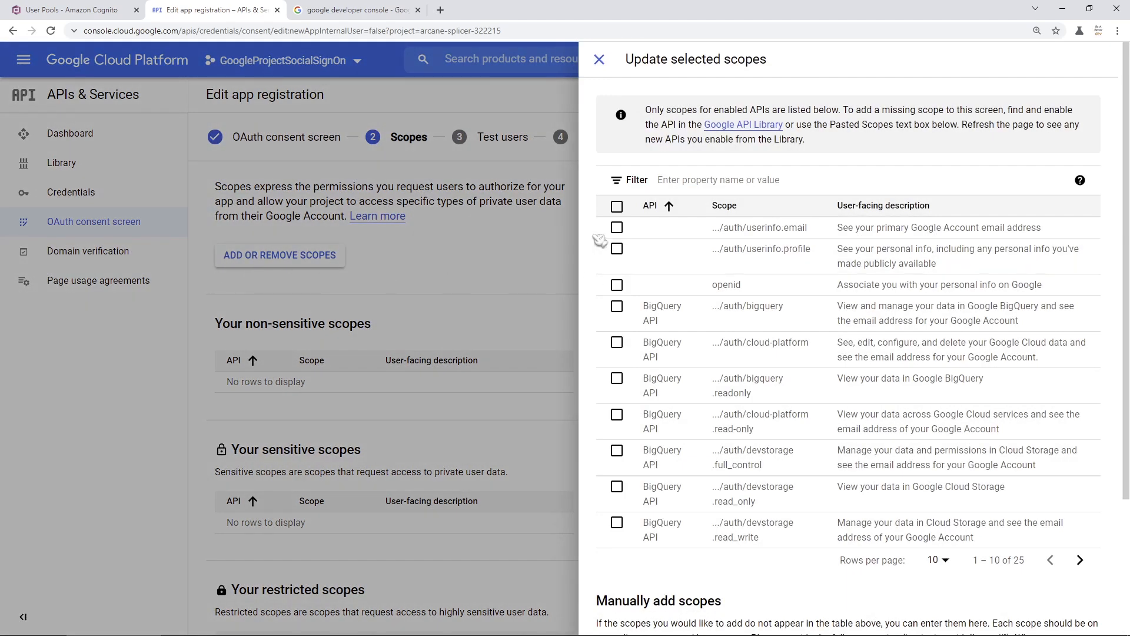
click(599, 61)
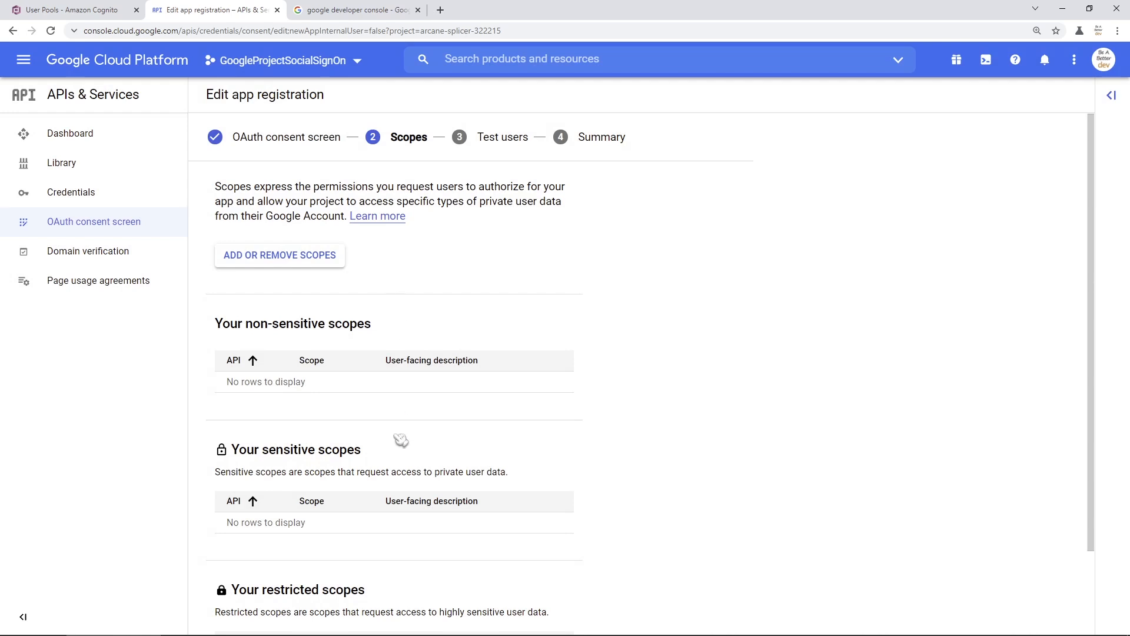
scroll(402, 439, down, 2)
click(304, 610)
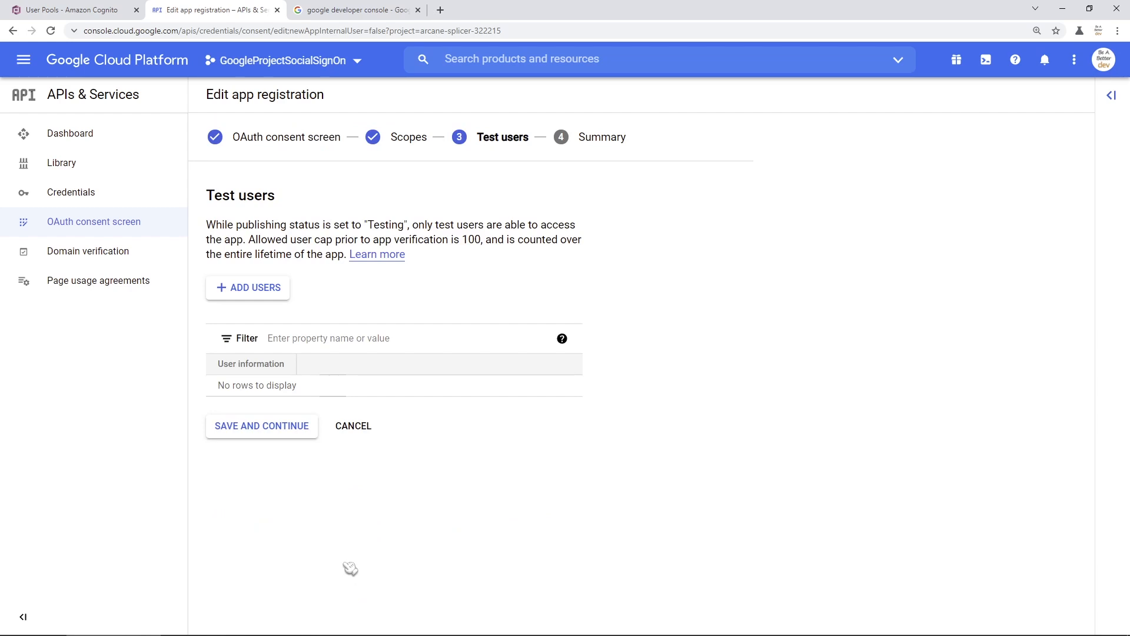
- Skip test users, review the summary, and go back to the consent screen dashboard
click(283, 435)
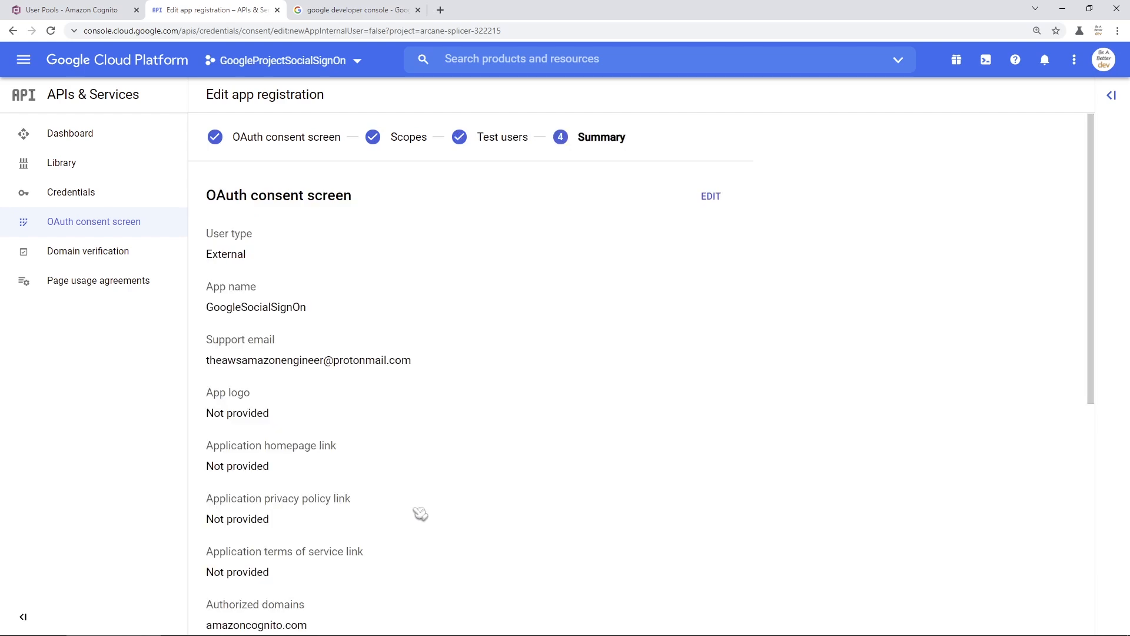
scroll(423, 512, down, 7)
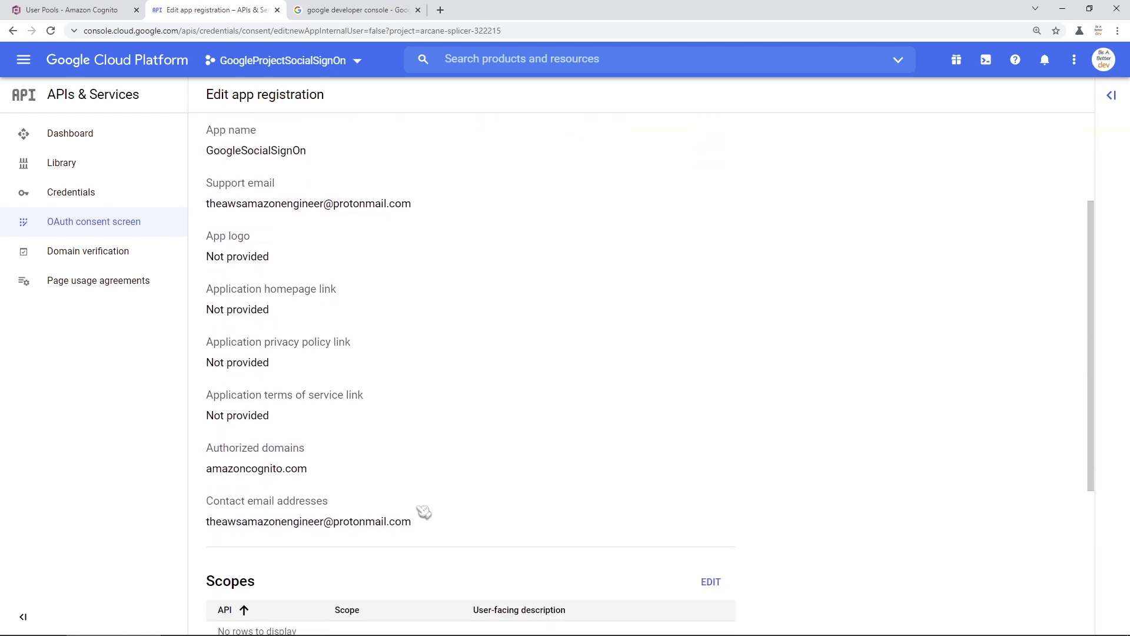
scroll(424, 511, up, 7)
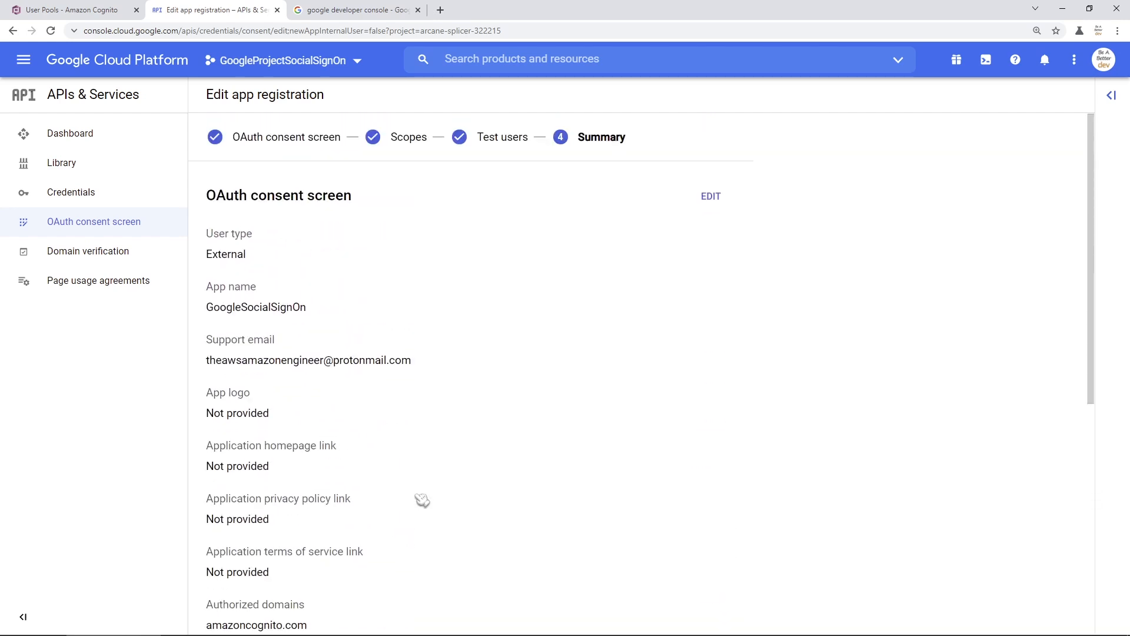
scroll(422, 500, down, 7)
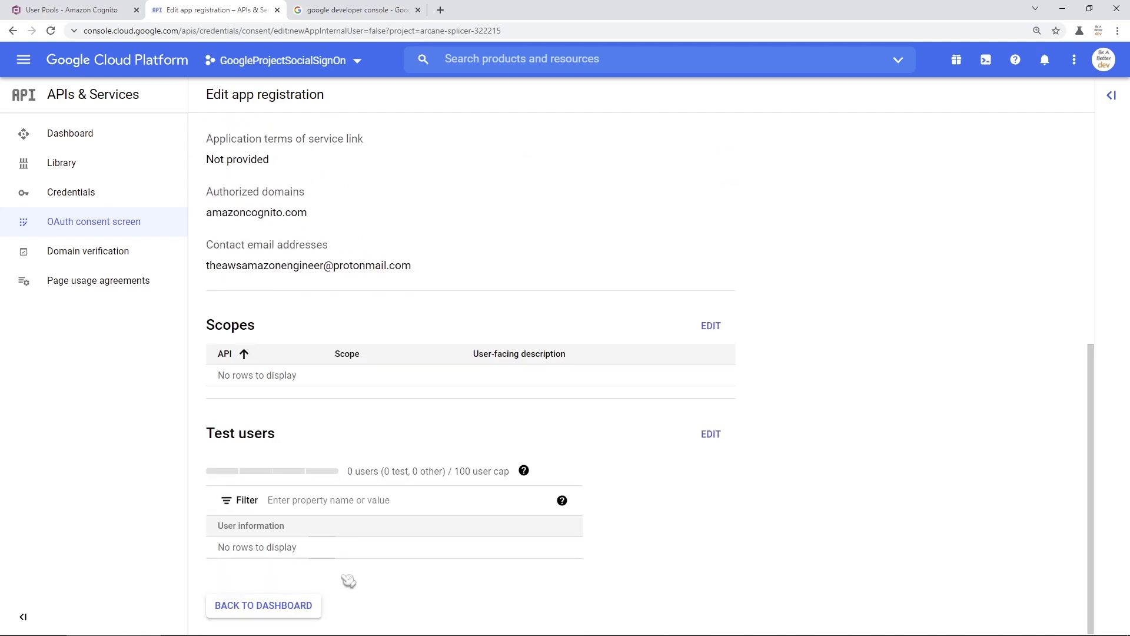
click(269, 615)
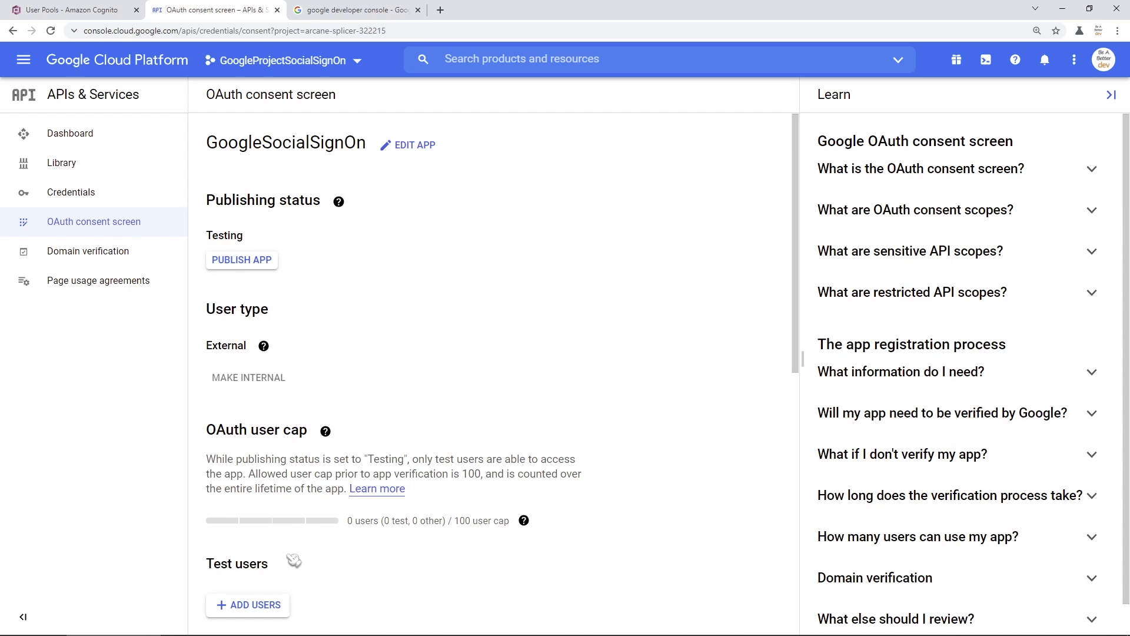
- From the Credentials page, choose Create Credentials > OAuth client ID
click(81, 201)
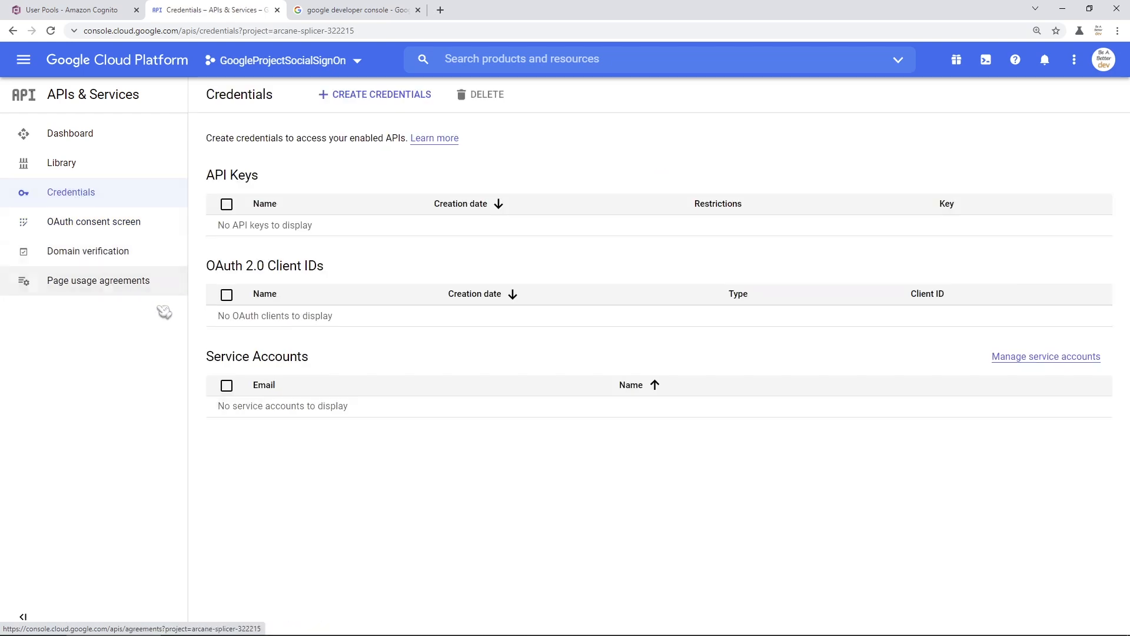
drag(207, 266, 322, 270)
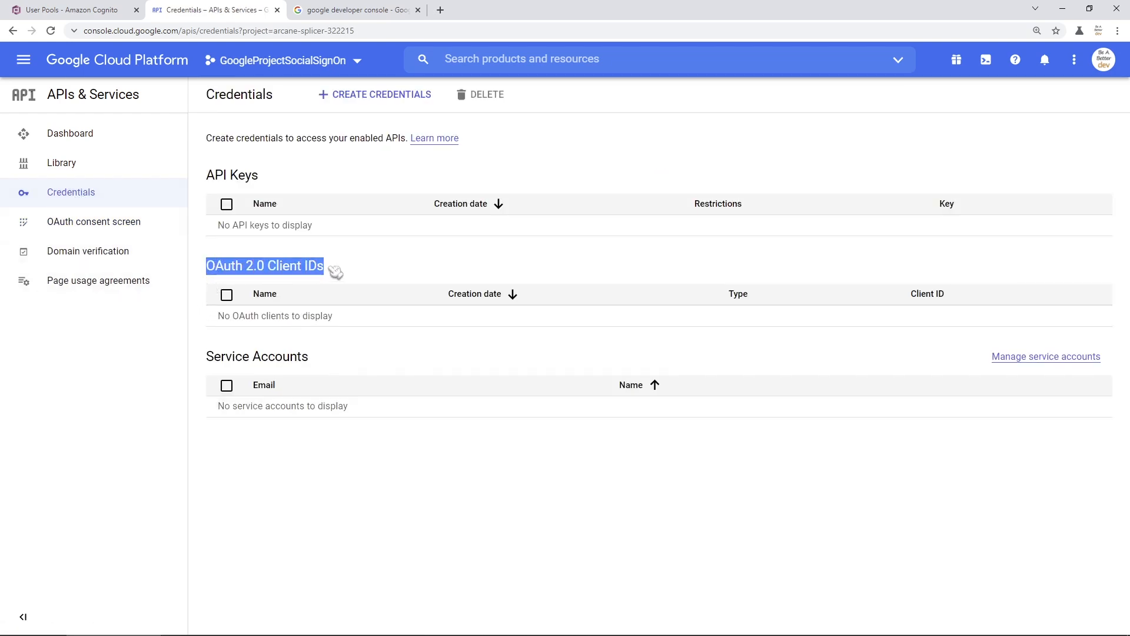
click(255, 277)
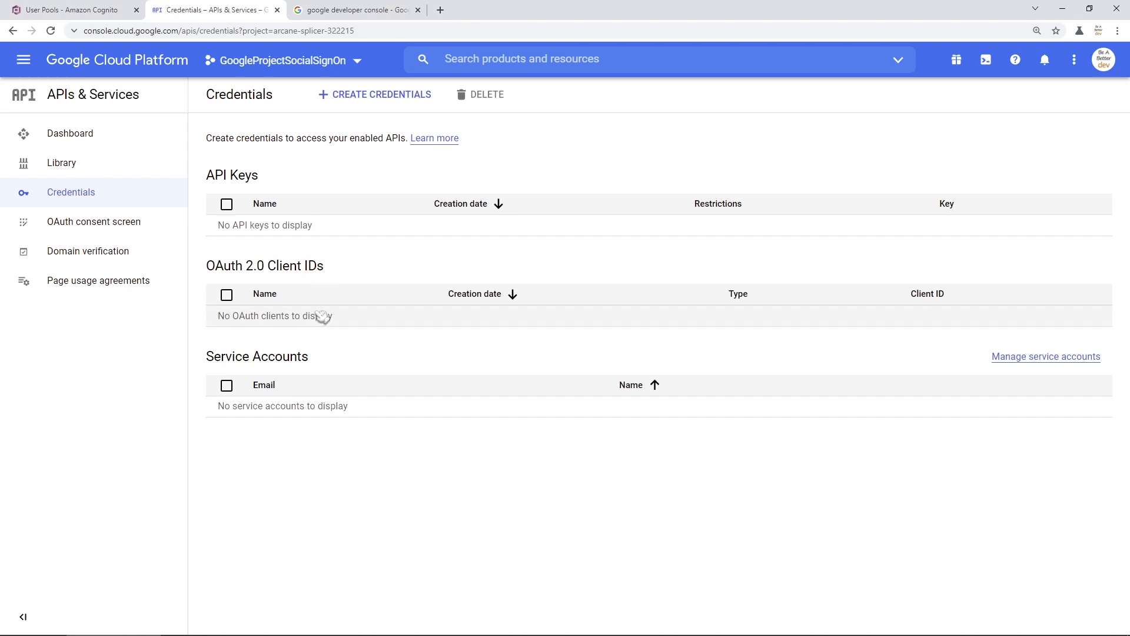
click(374, 100)
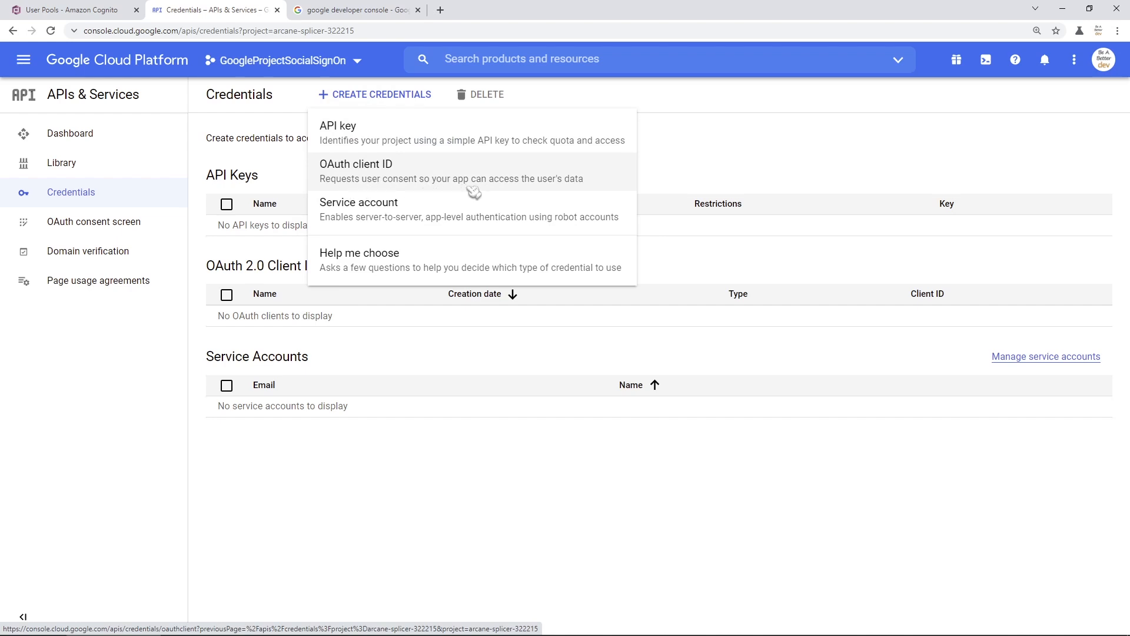
click(424, 181)
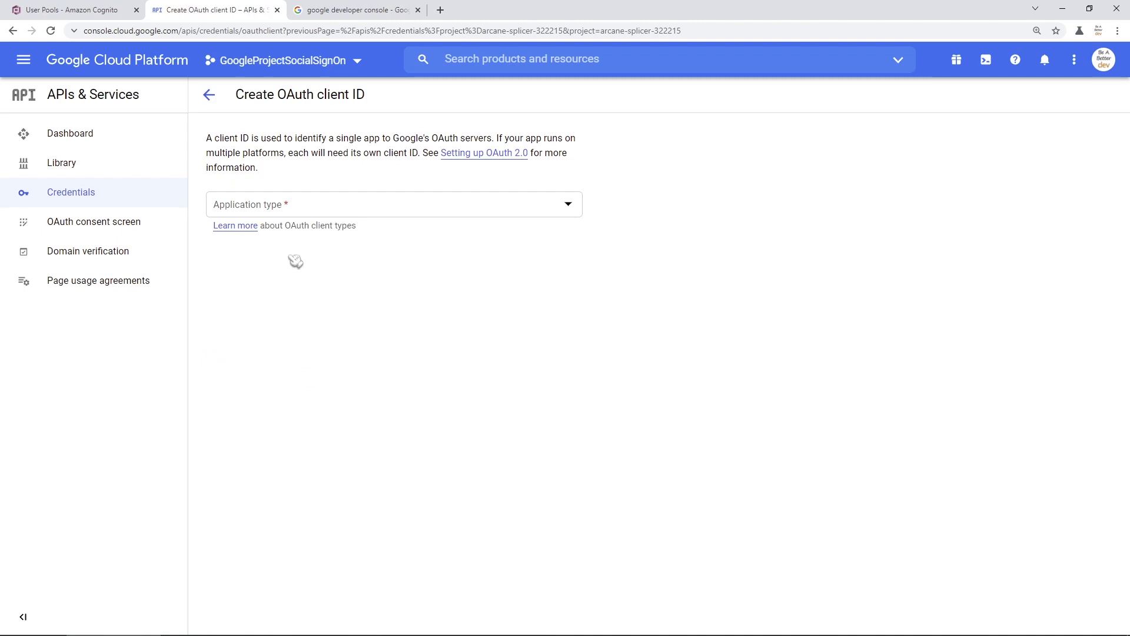
- Set the application type to Web application, named Web client 1, with one empty JavaScript origin
click(349, 211)
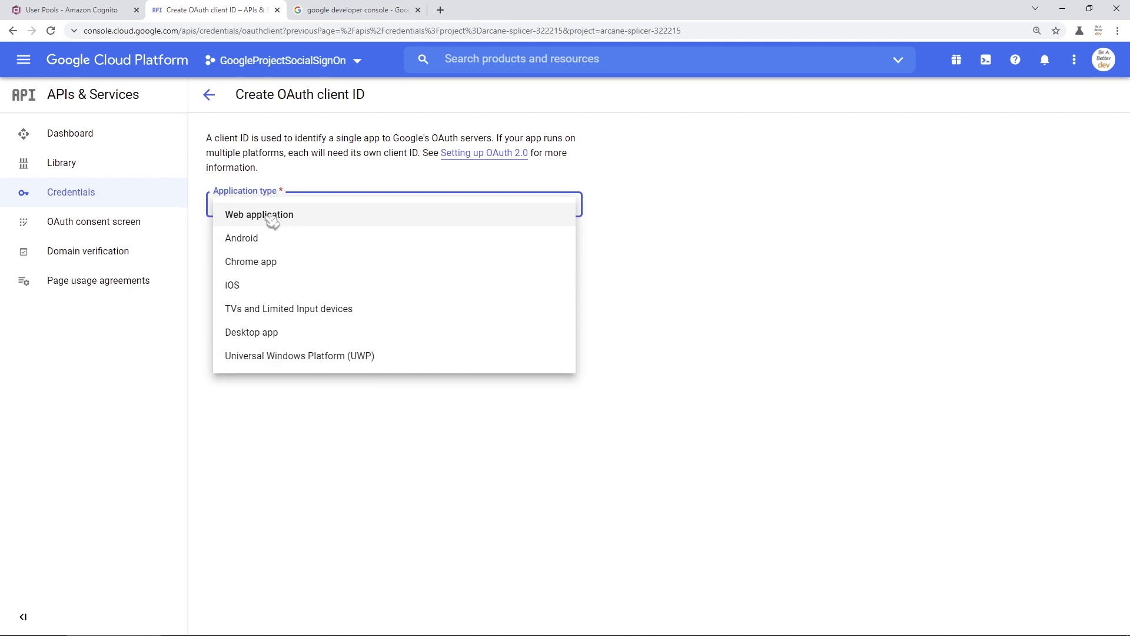
click(325, 219)
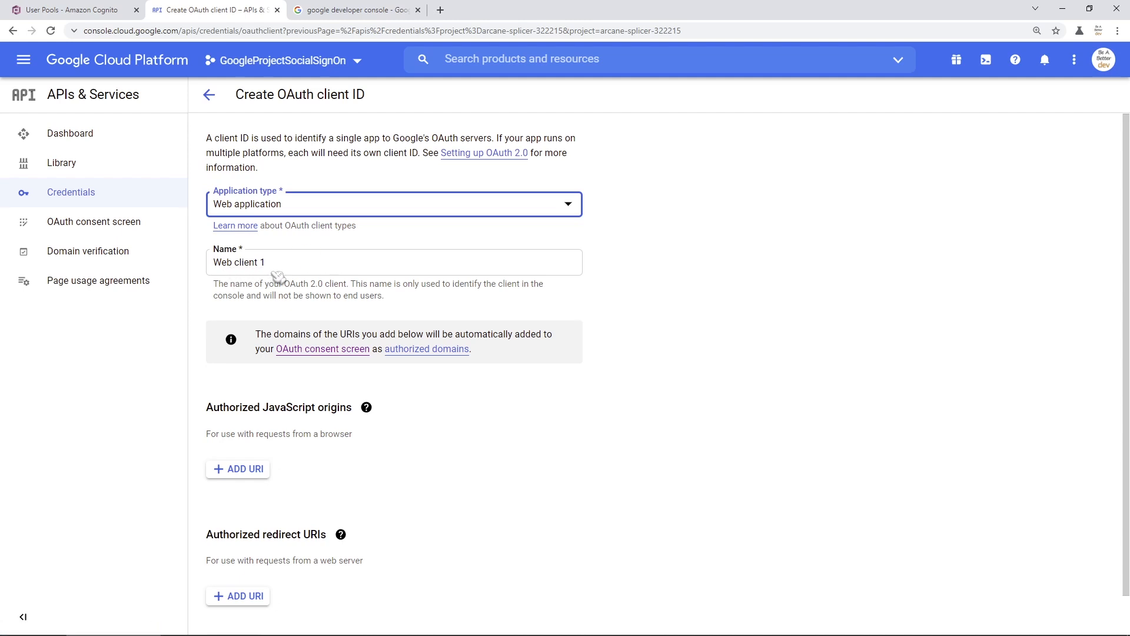
scroll(278, 276, down, 1)
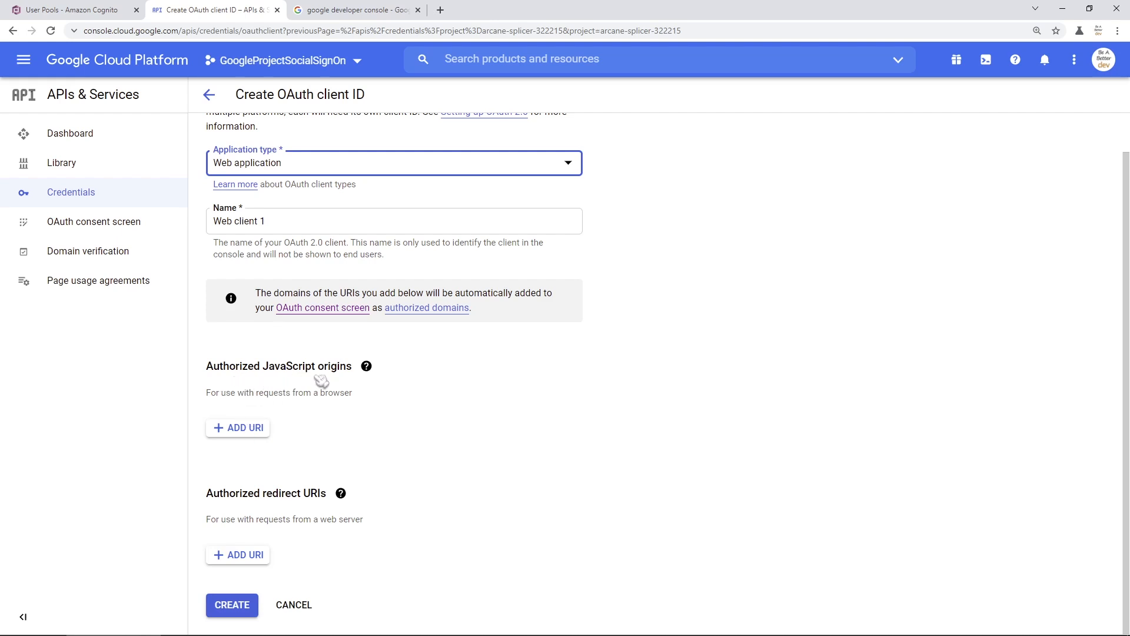
click(289, 381)
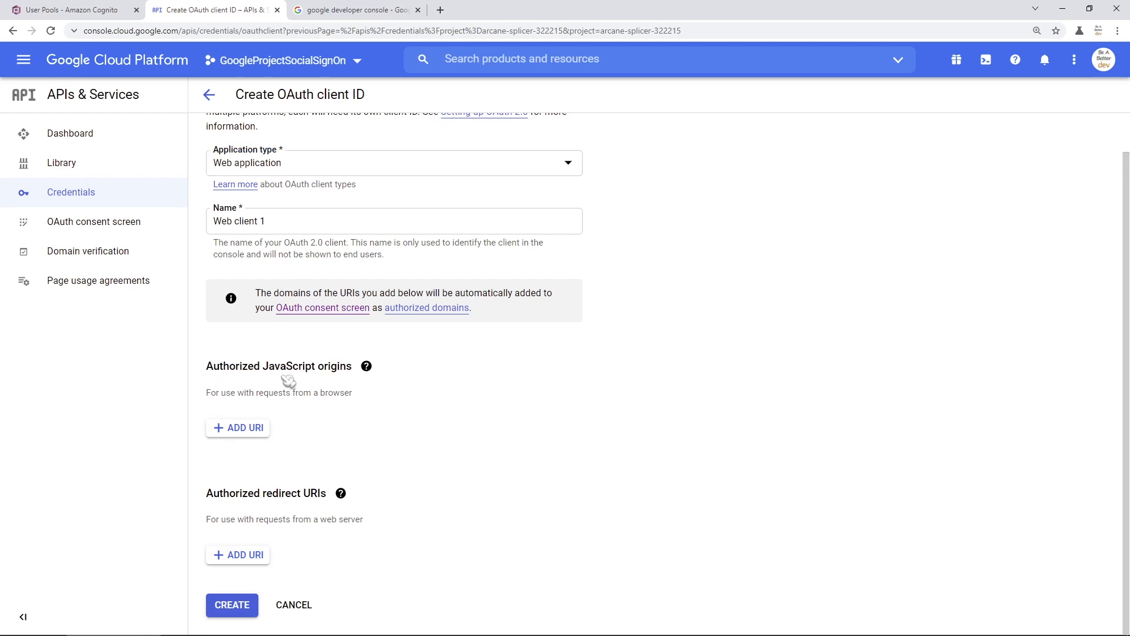
click(244, 435)
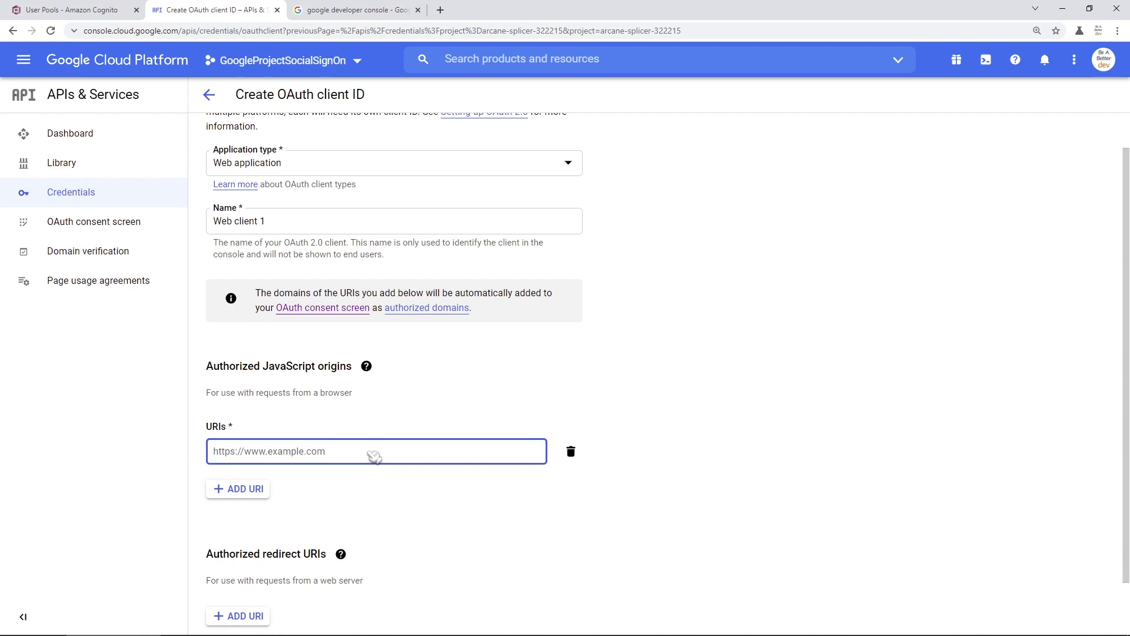
- Open the Cognito hosted sign-in page to check its domain, then close it
click(82, 17)
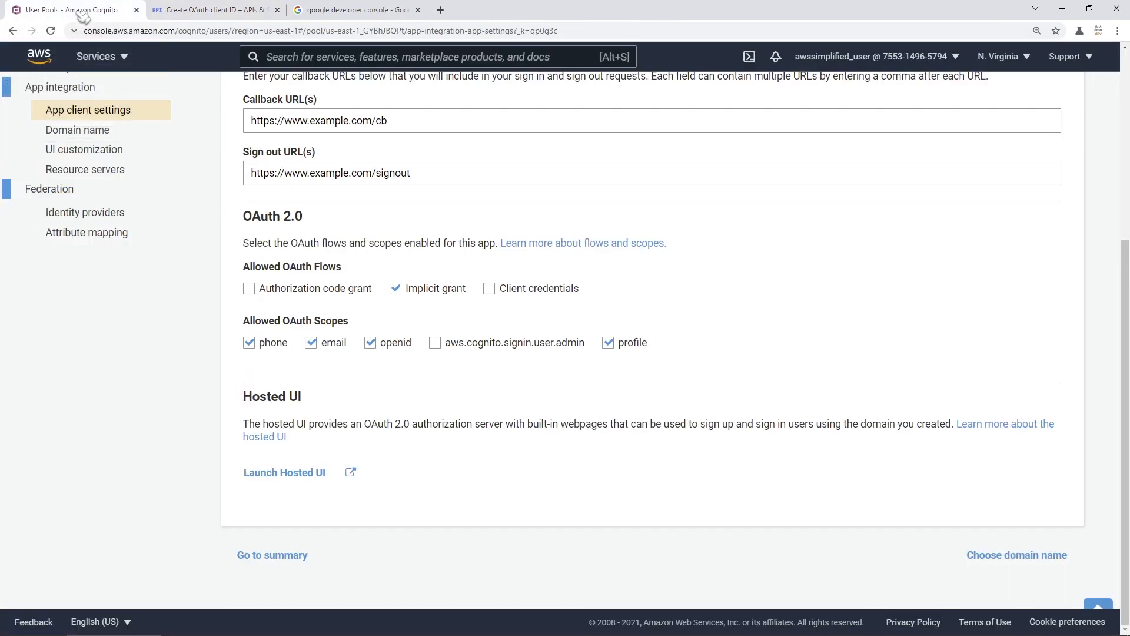
click(307, 480)
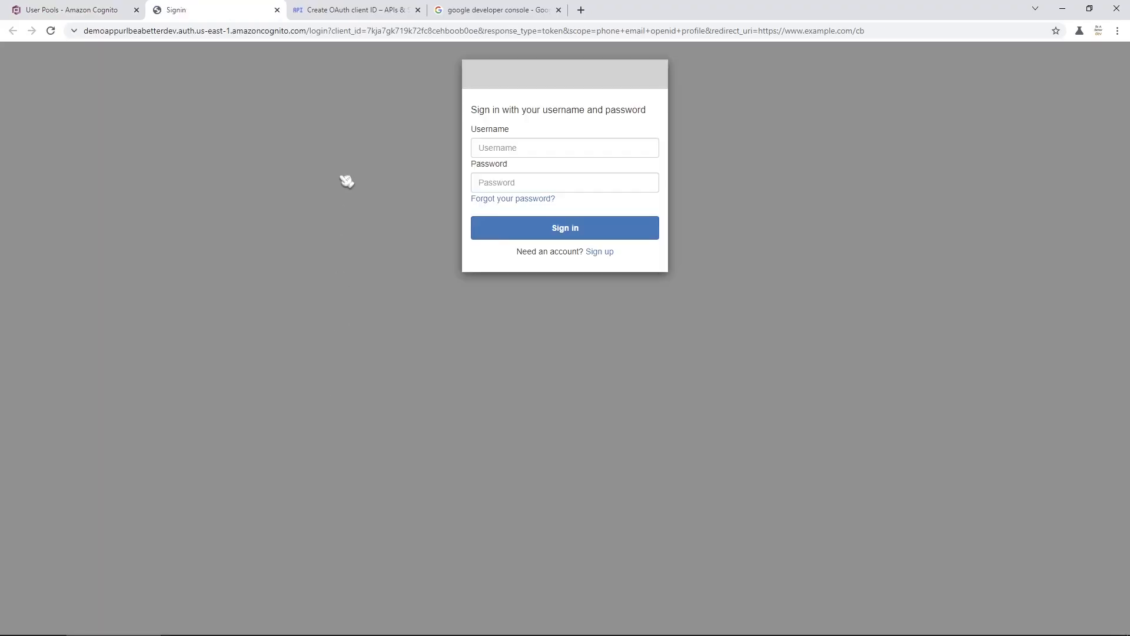
drag(307, 31, 78, 43)
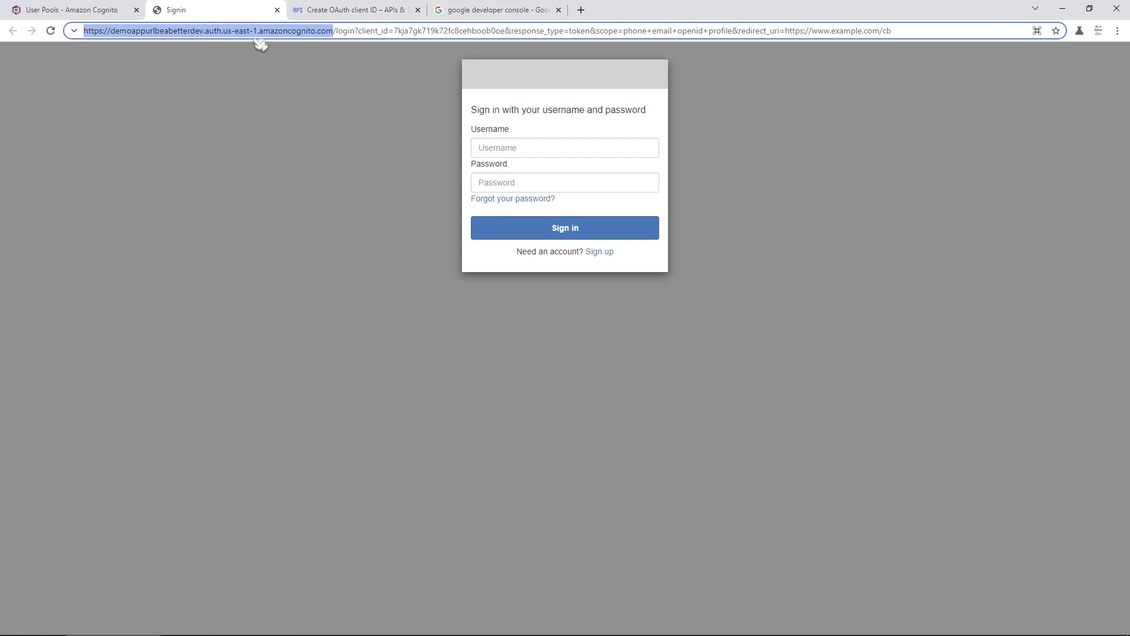
click(277, 10)
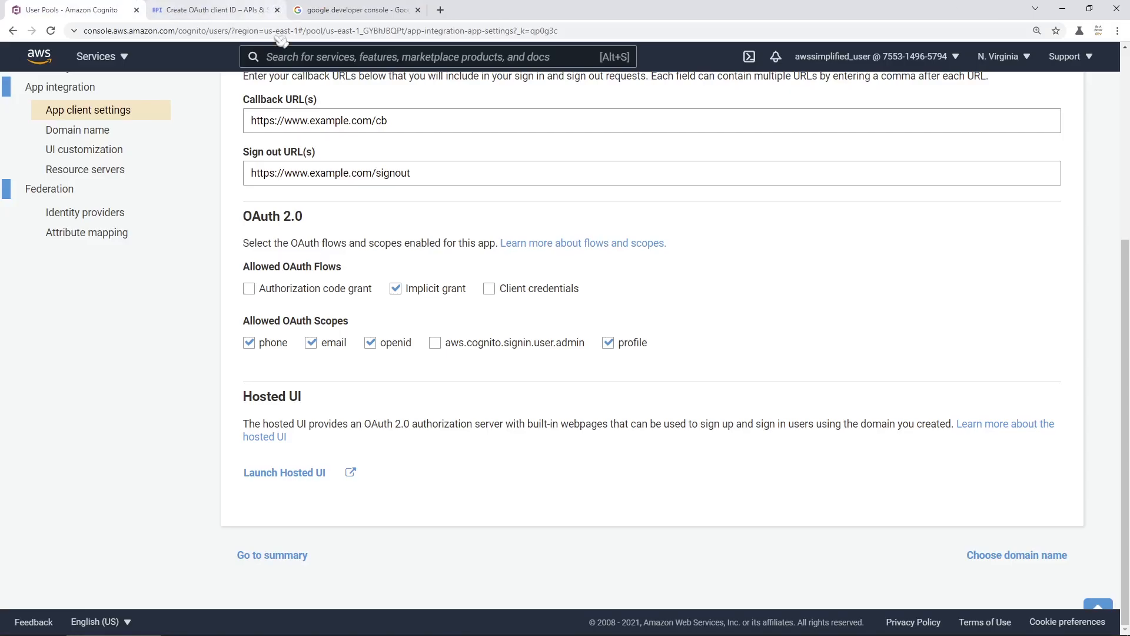
scroll(242, 273, up, 3)
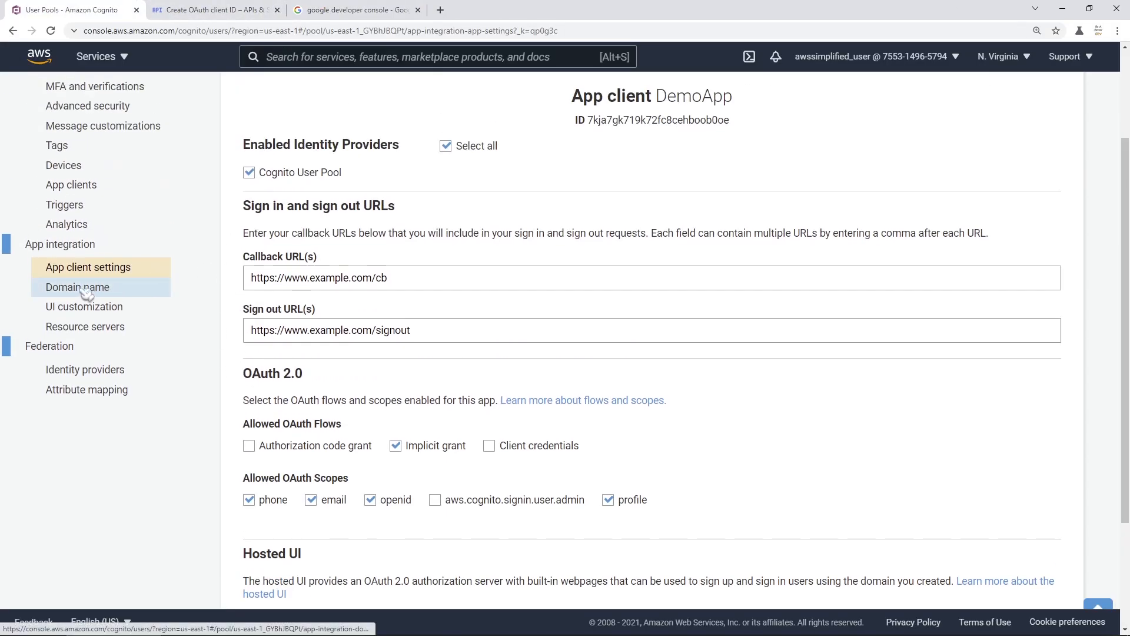
click(86, 290)
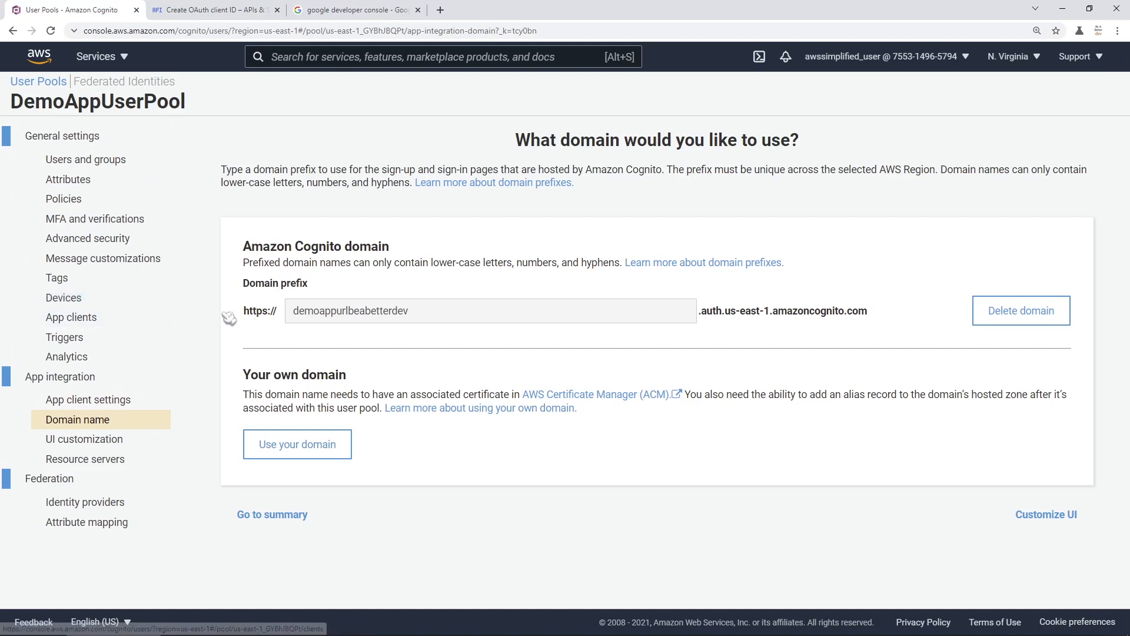
click(68, 381)
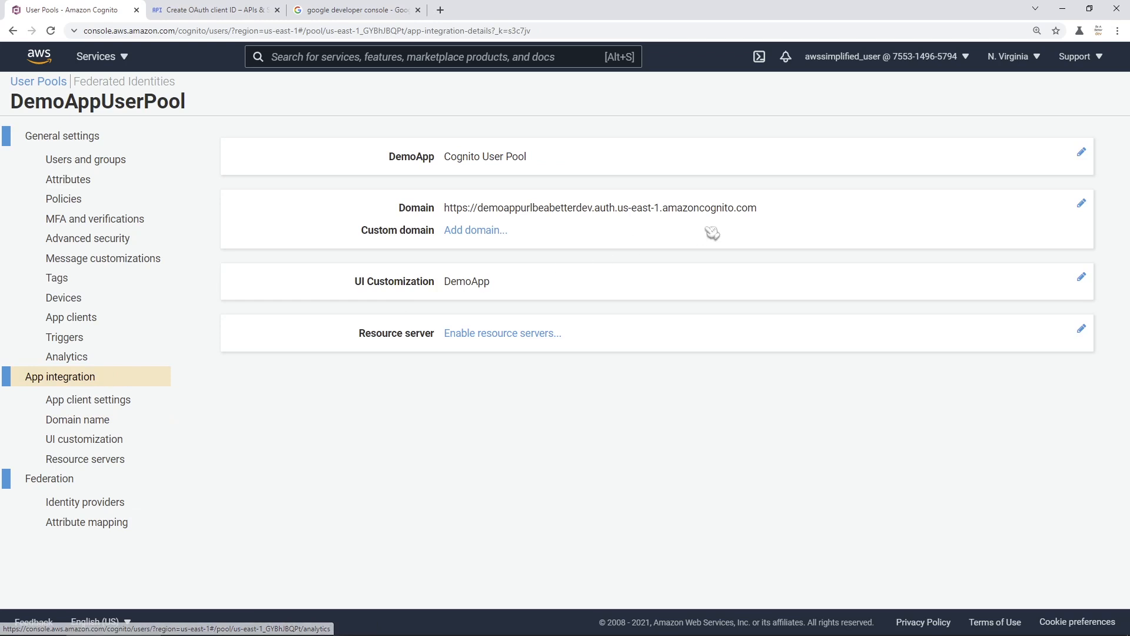
drag(768, 210, 446, 213)
key(ctrl+c)
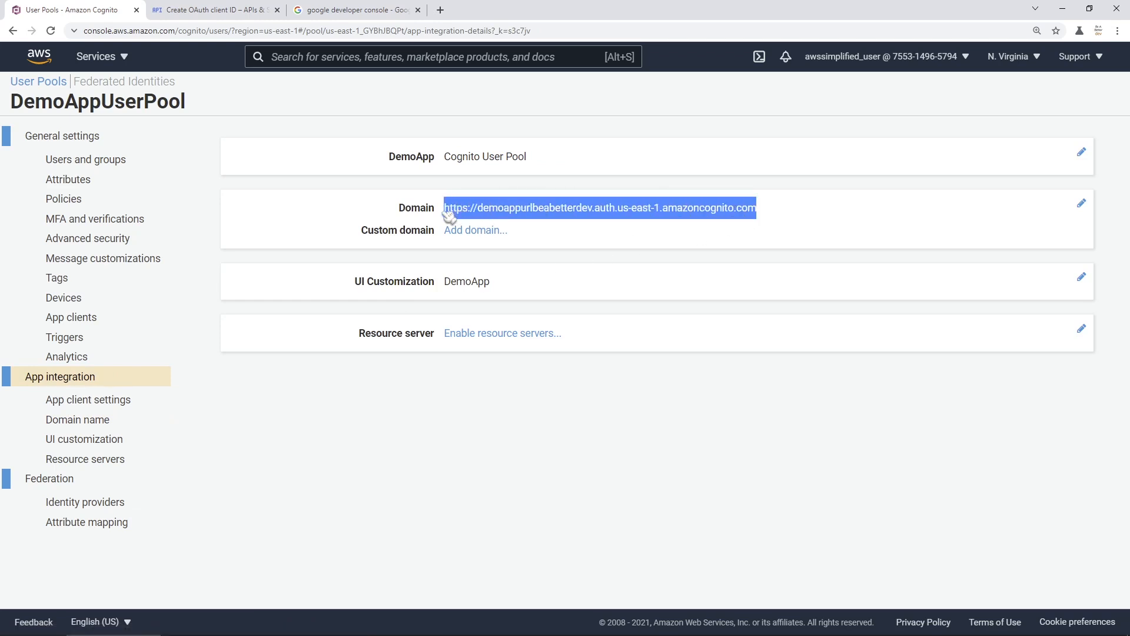
click(265, 13)
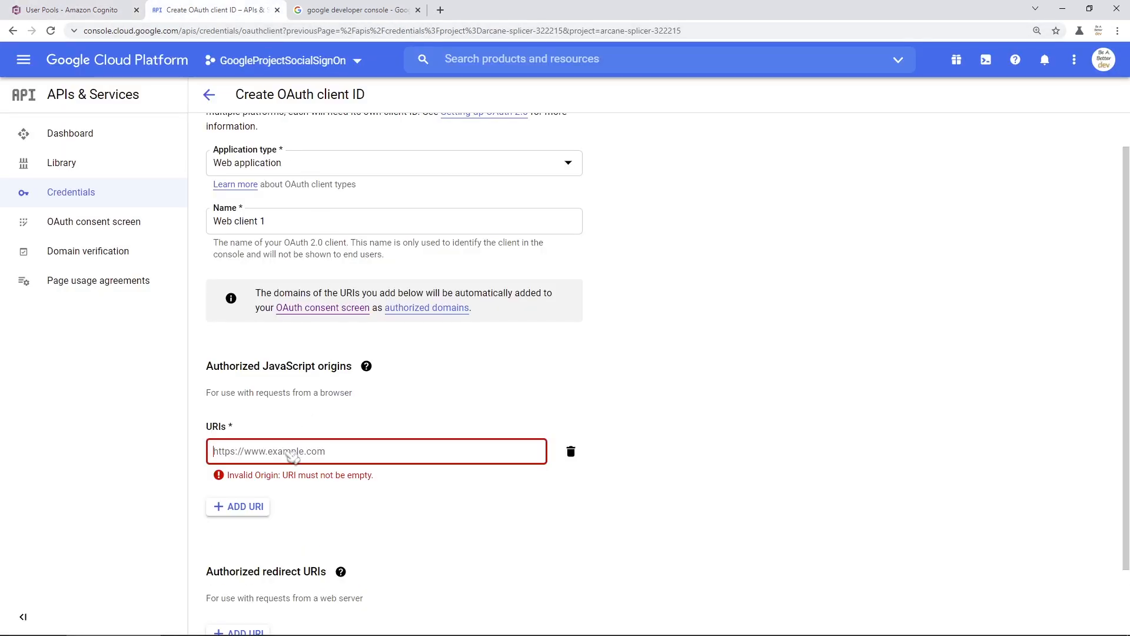
- Paste the Cognito domain as the authorized JavaScript origin
key(ctrl+v)
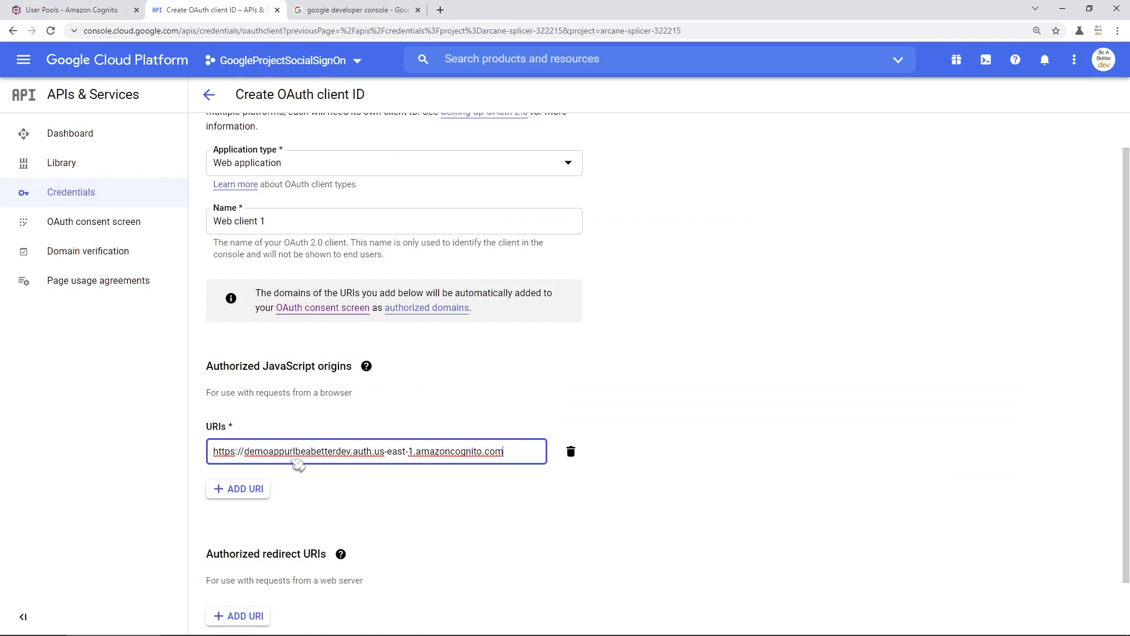
scroll(489, 505, down, 1)
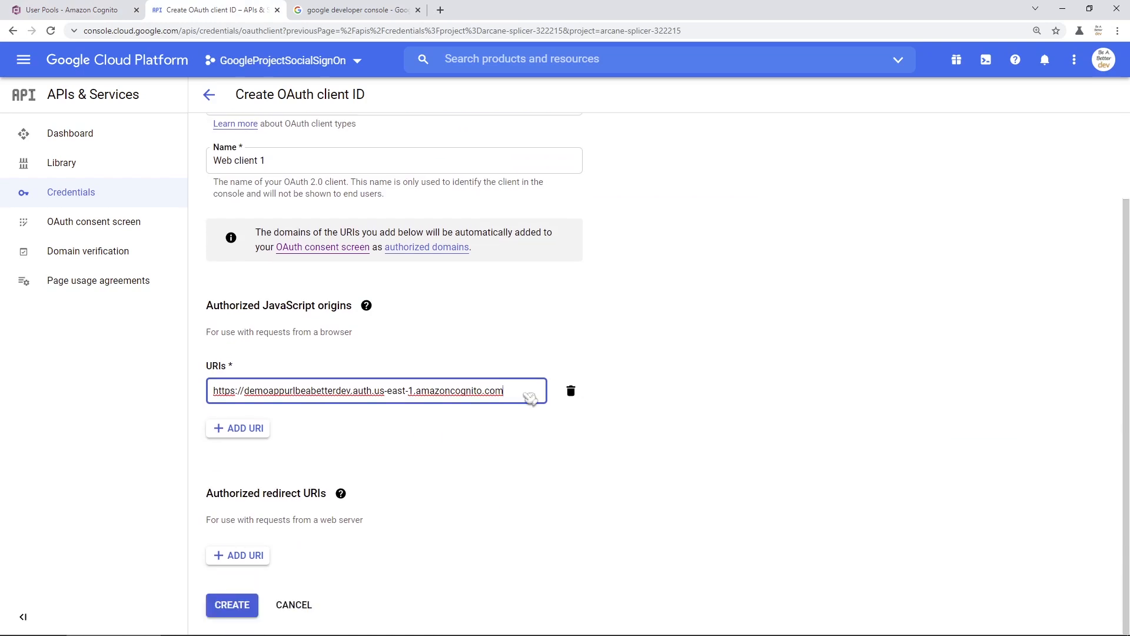
click(493, 434)
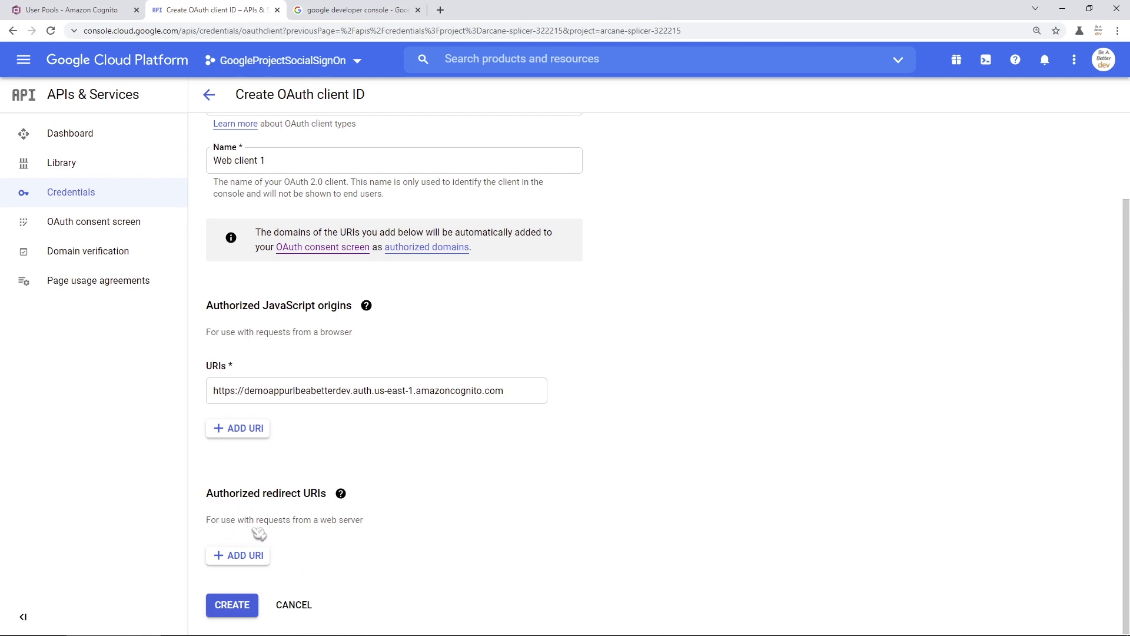
- Add the Cognito domain plus /oauth2/idpresponse as redirect URI and create the client
click(261, 564)
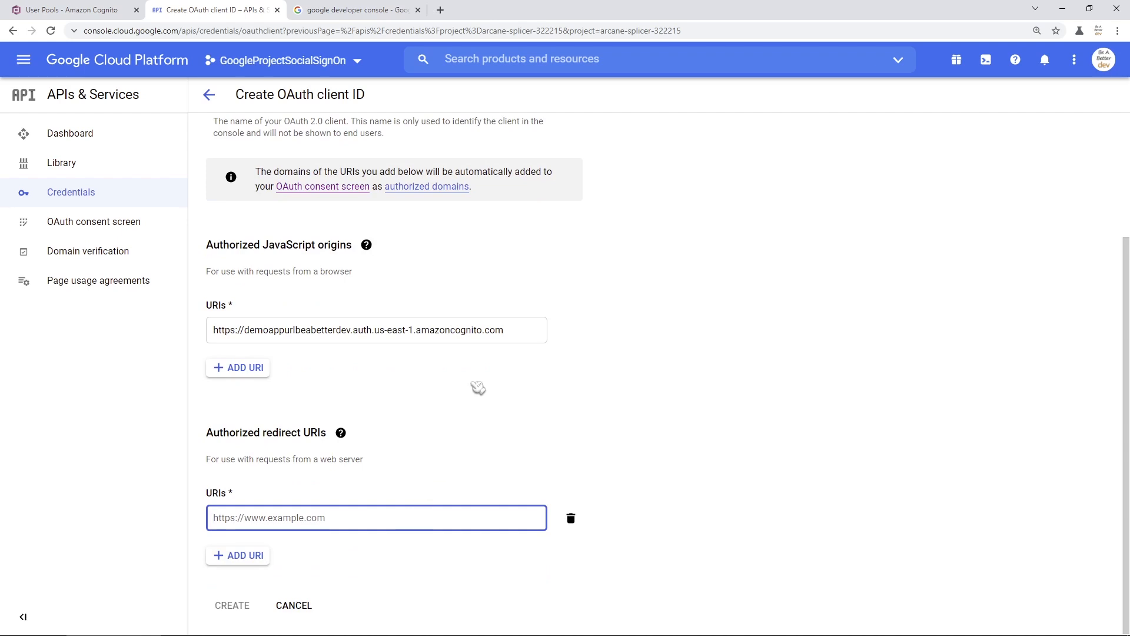
drag(523, 333, 213, 331)
key(ctrl+c)
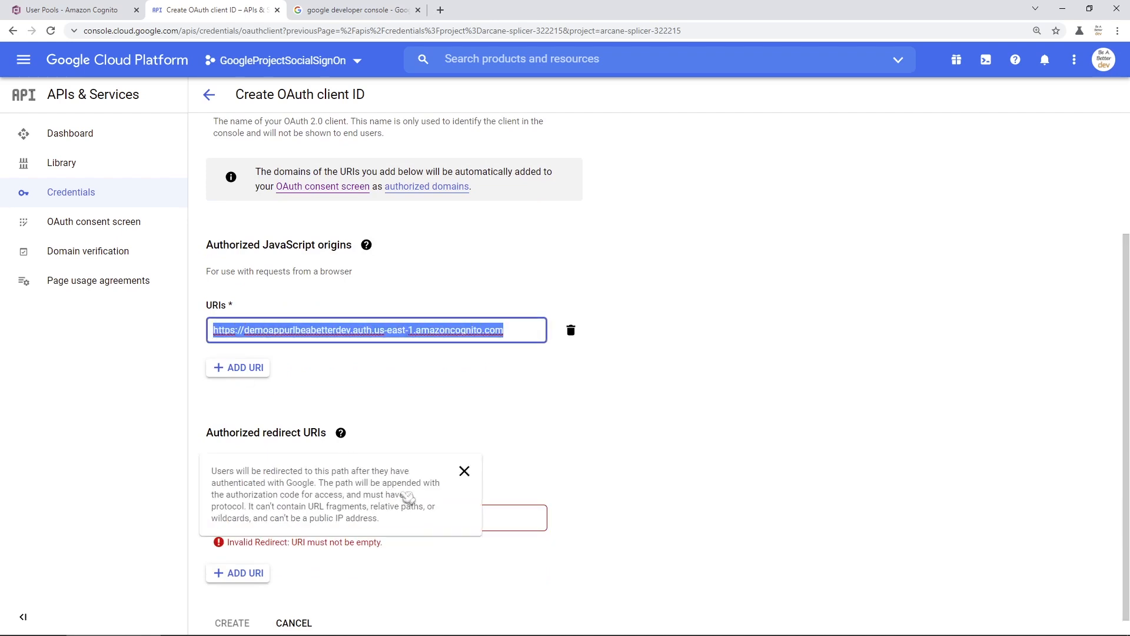
click(513, 526)
key(ctrl+v)
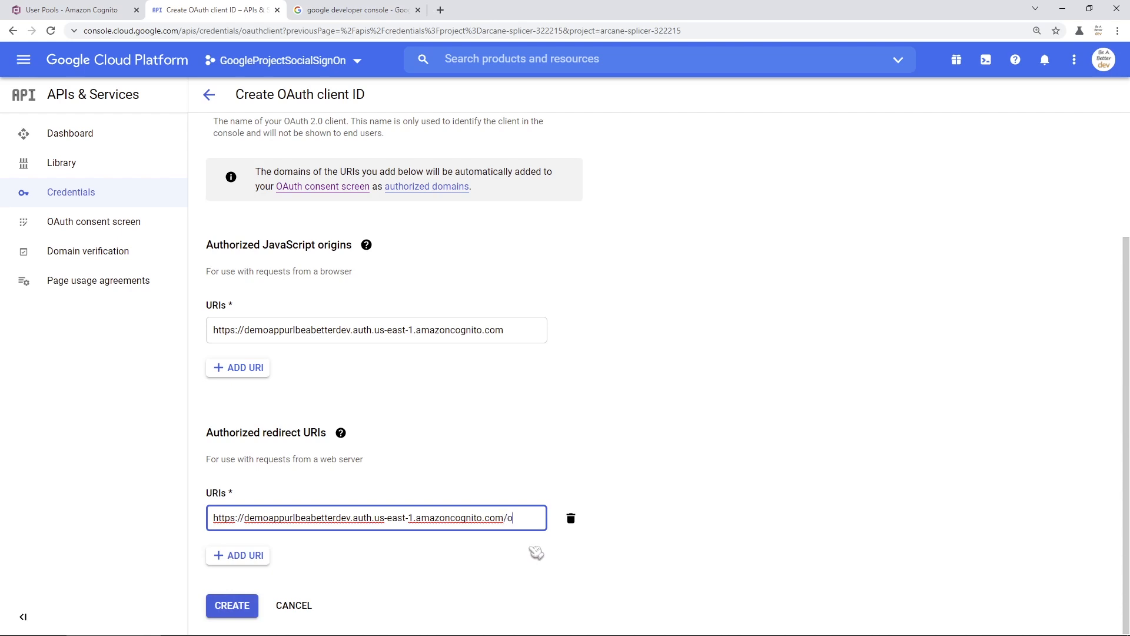
text(/oauth2/idpresponse)
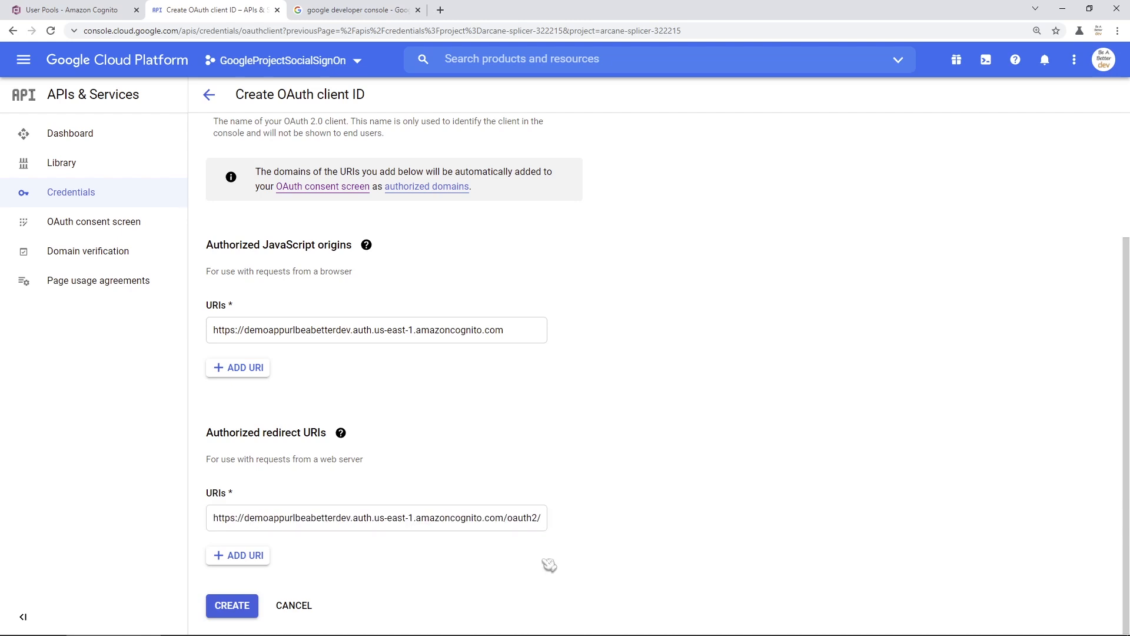
drag(518, 517, 578, 533)
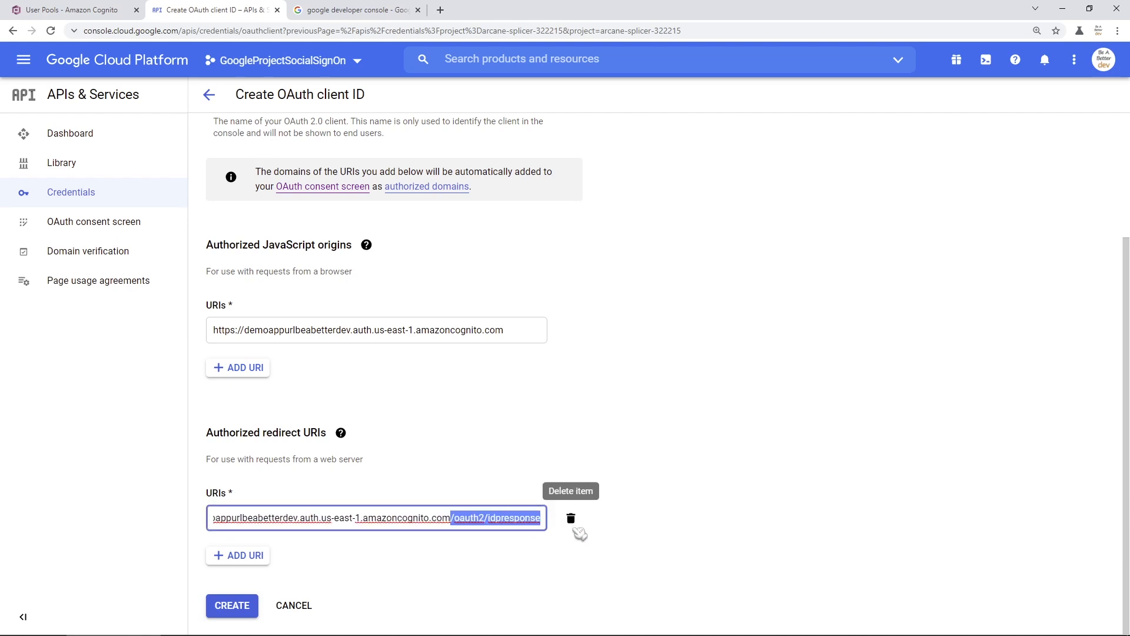
click(527, 550)
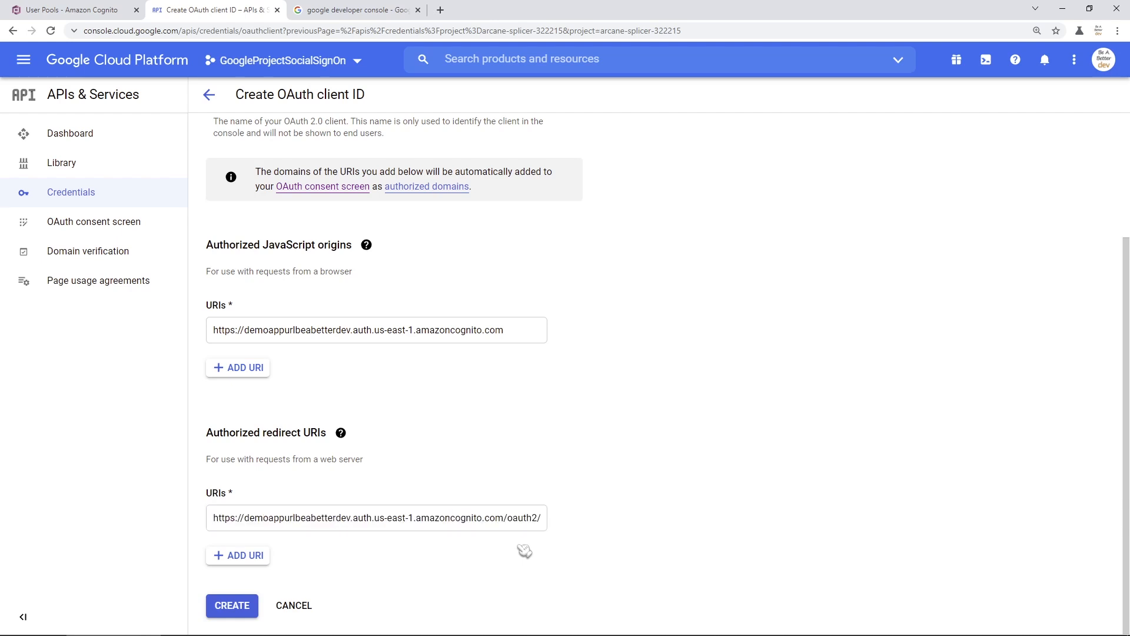
click(242, 608)
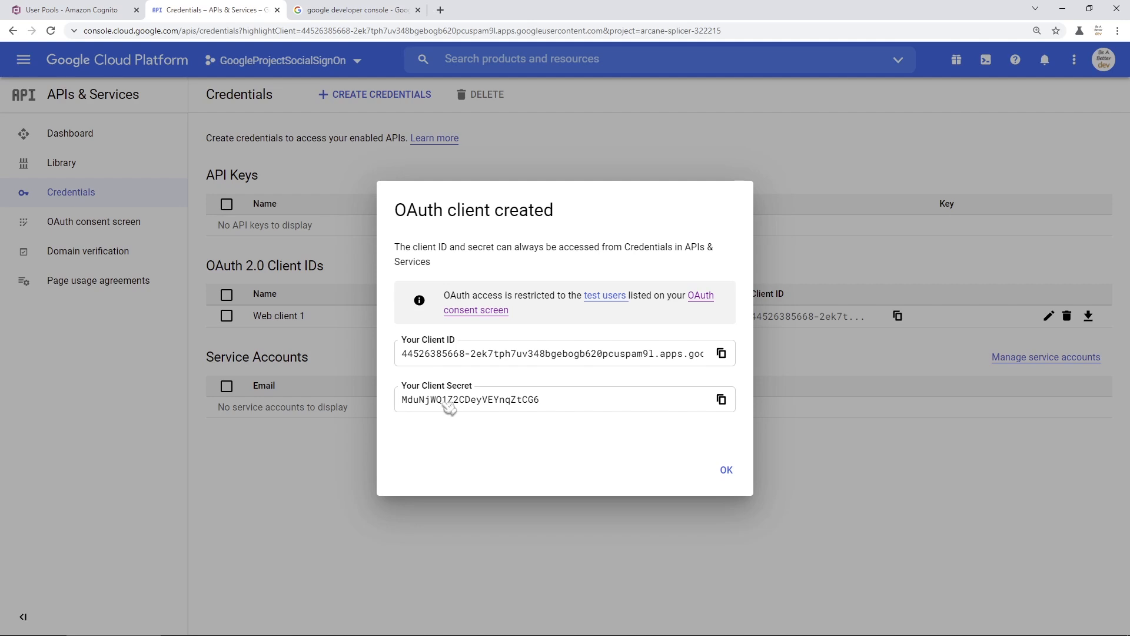
- Dismiss the confirmation, open Web client 1, and select its client ID
click(727, 469)
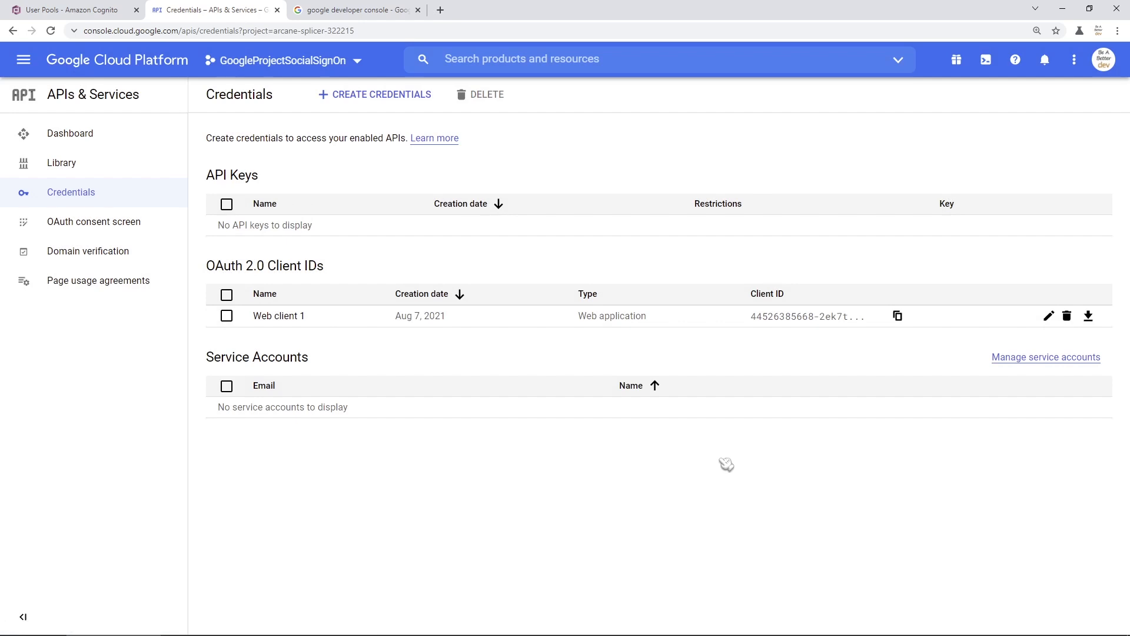
click(286, 326)
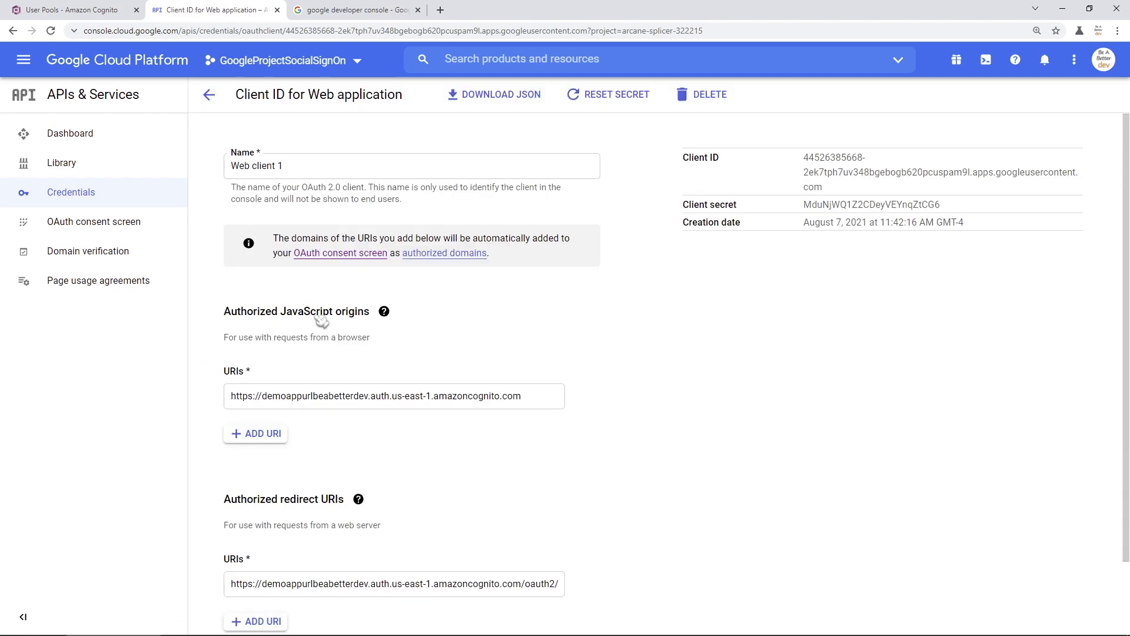
double_click(698, 158)
drag(722, 163, 771, 215)
click(792, 261)
drag(807, 156, 881, 184)
click(852, 192)
- In Cognito's federated identity providers, start adding Google as a provider
click(110, 16)
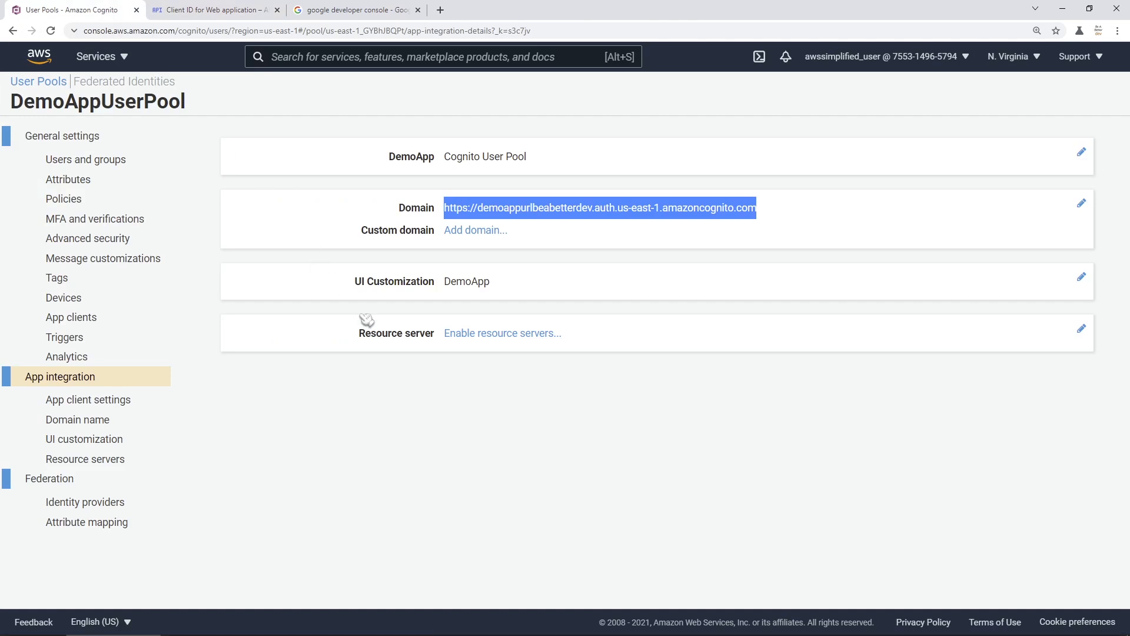
click(445, 395)
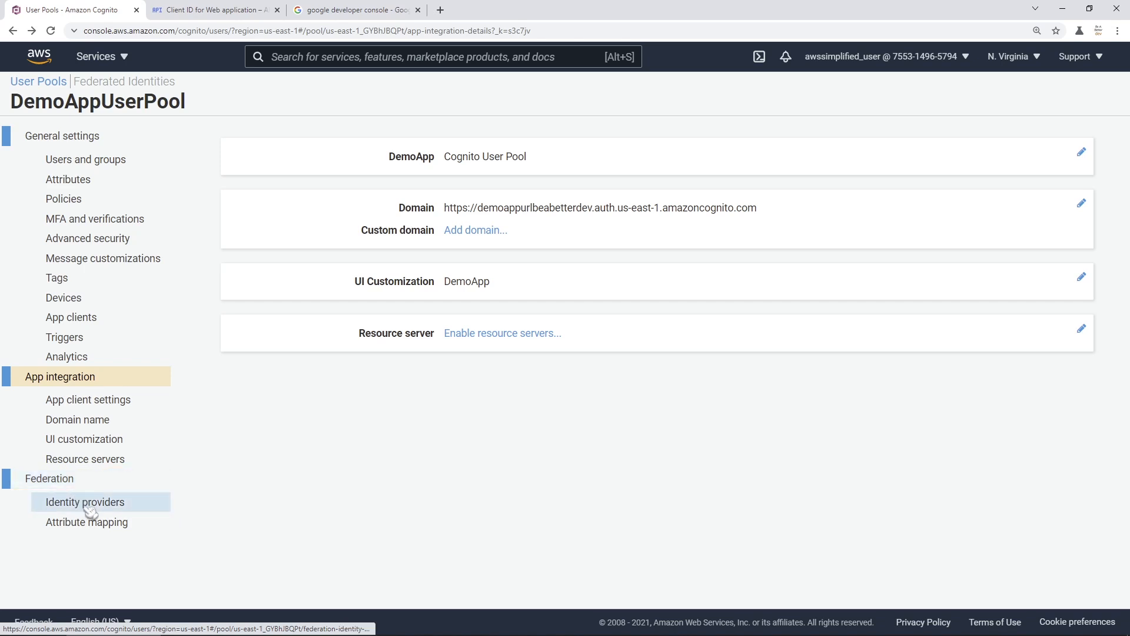
click(155, 509)
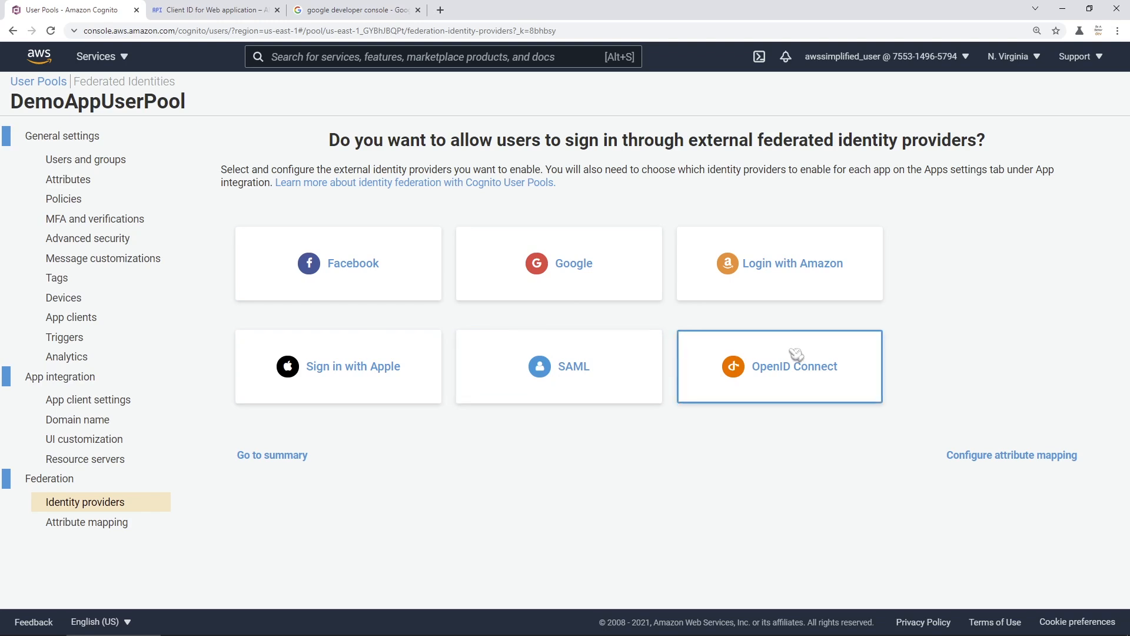
click(611, 291)
scroll(552, 472, down, 1)
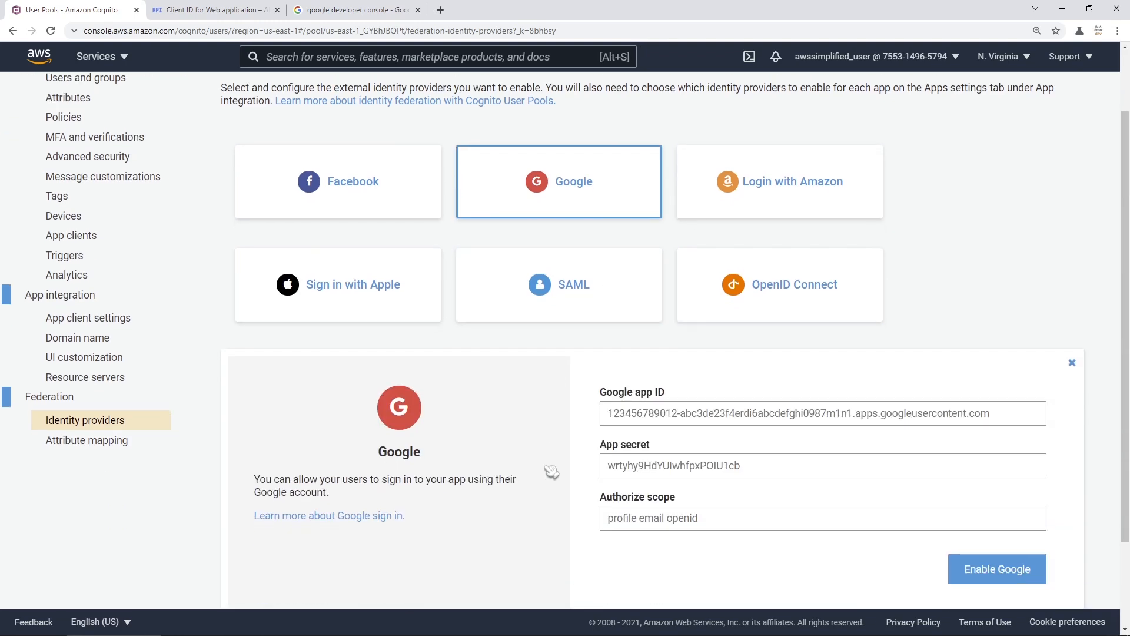
scroll(552, 472, down, 1)
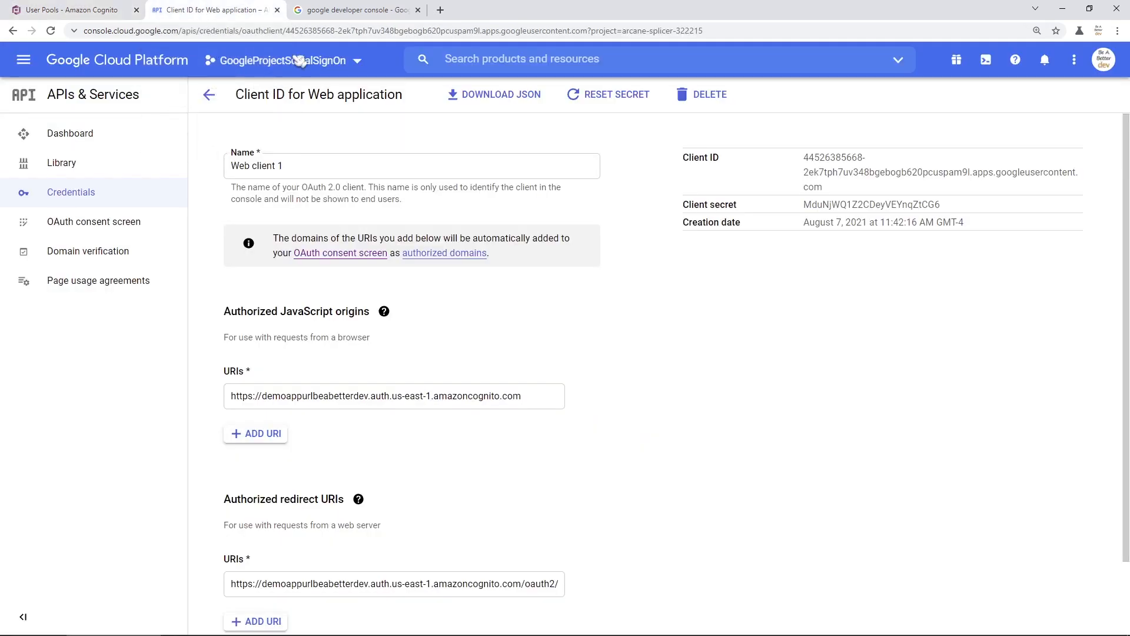
- Copy the Google client ID and secret into Cognito's App ID and App secret fields
triple_click(834, 167)
key(ctrl+c)
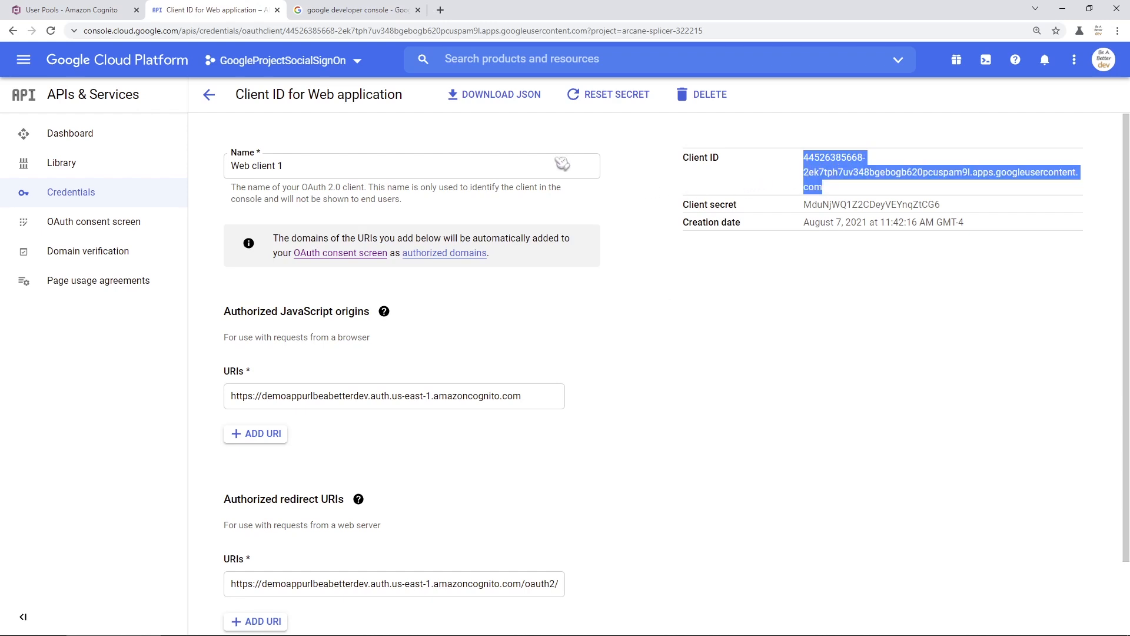
click(71, 10)
click(628, 337)
key(ctrl+v)
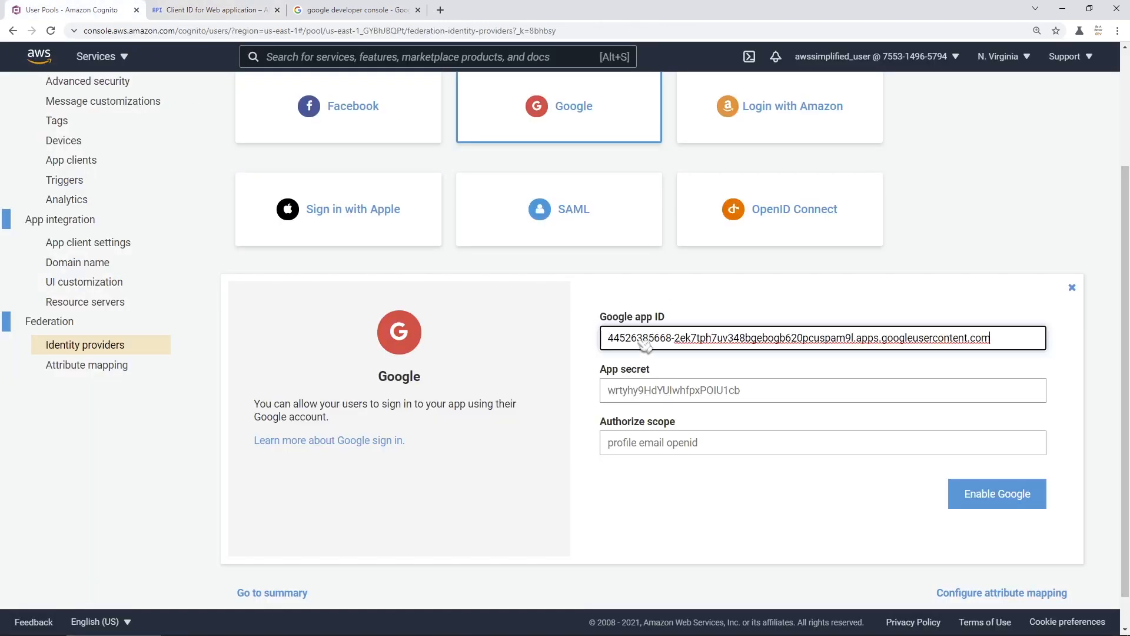
click(222, 11)
click(855, 209)
double_click(854, 205)
key(ctrl+c)
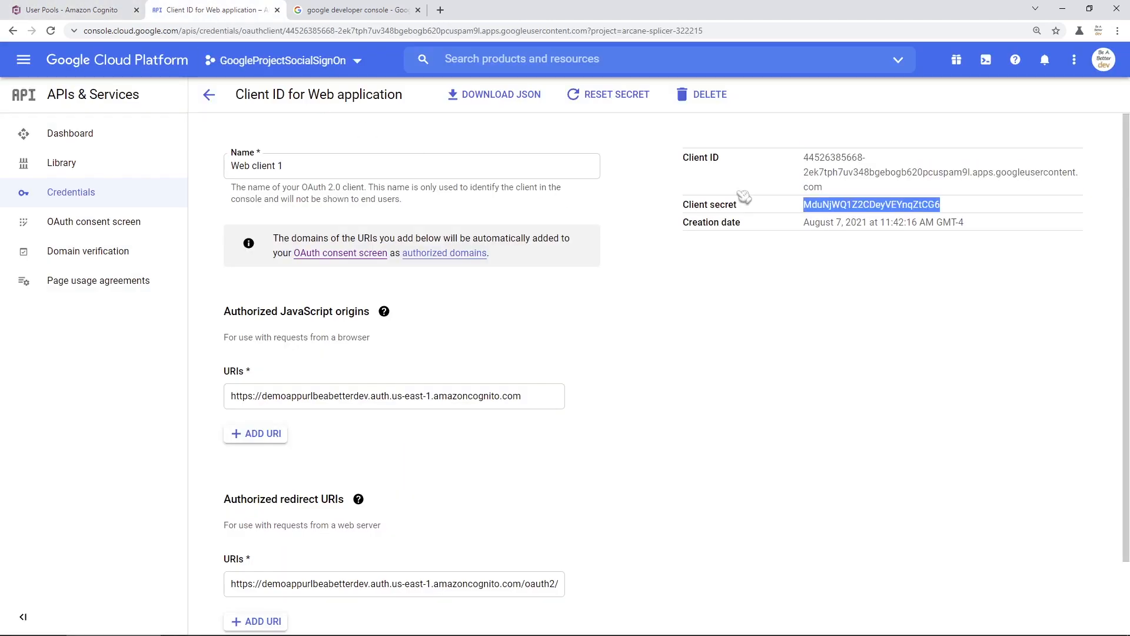
click(122, 10)
click(761, 392)
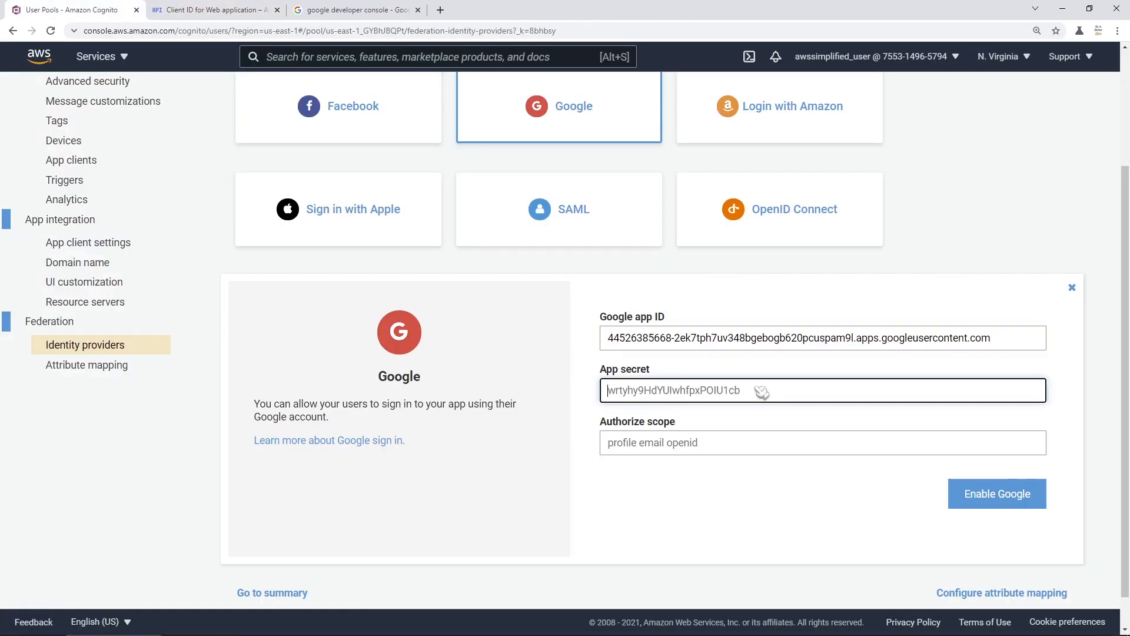
key(ctrl+v)
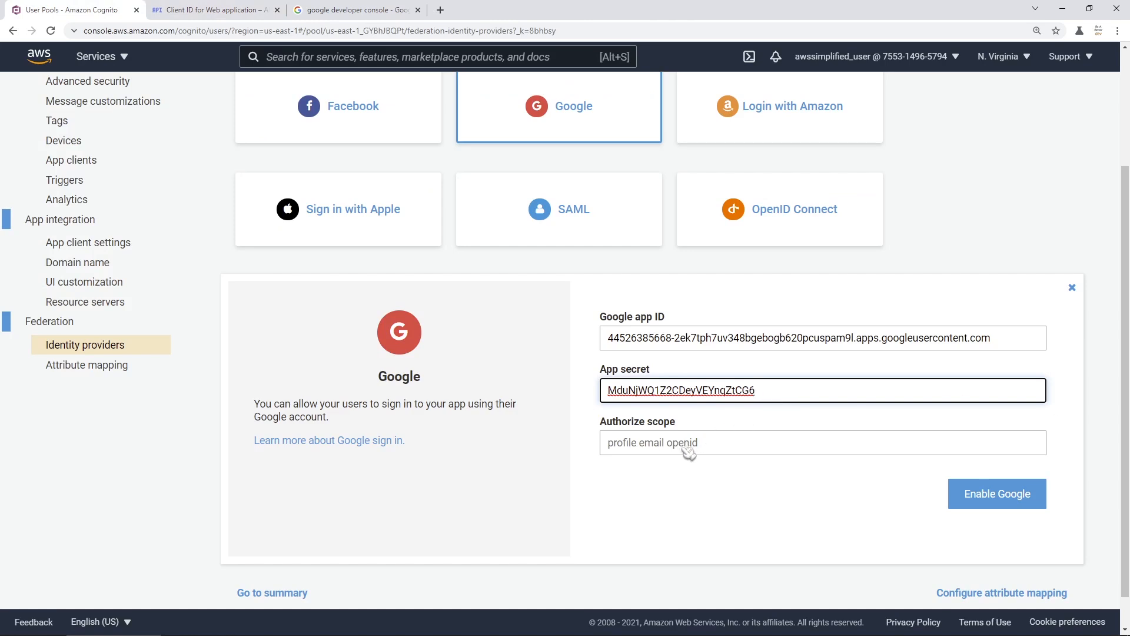
- Set the authorize scope to 'profile email openid' and enable Google
click(760, 452)
text(p)
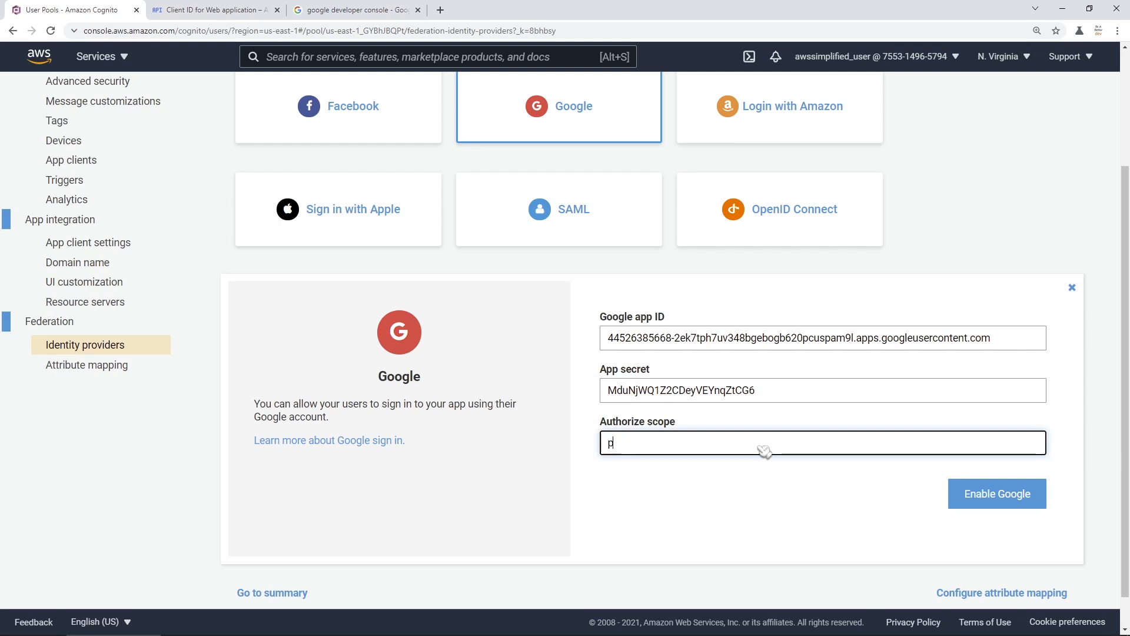
text(rofile email openid)
click(1010, 505)
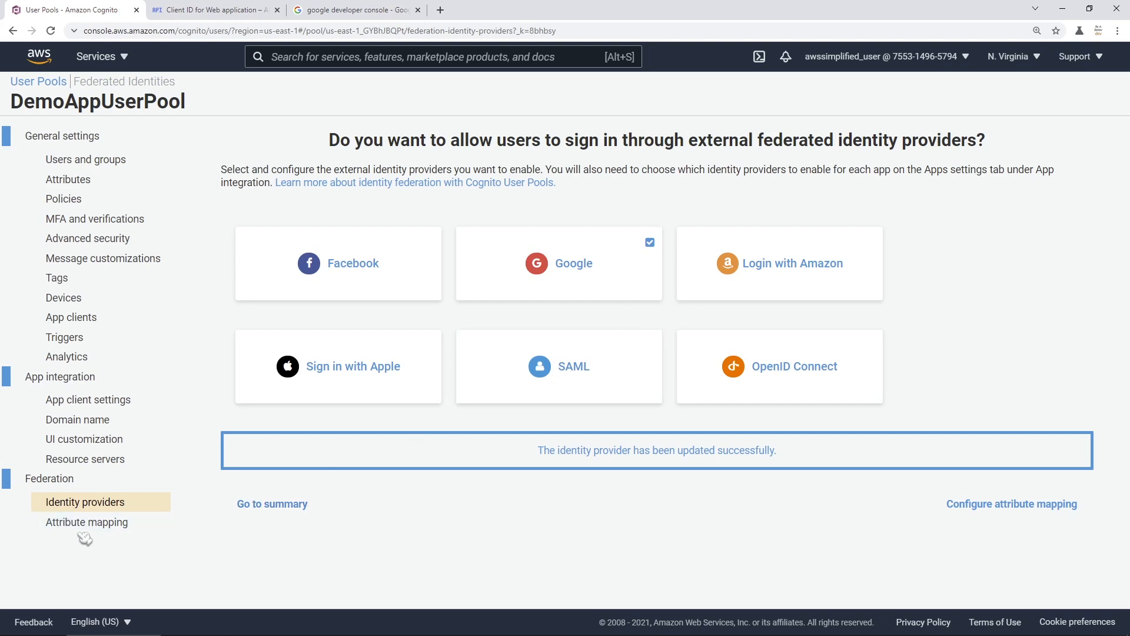
- On the Google attribute mapping, capture email, map it to the Email attribute, and save
click(110, 528)
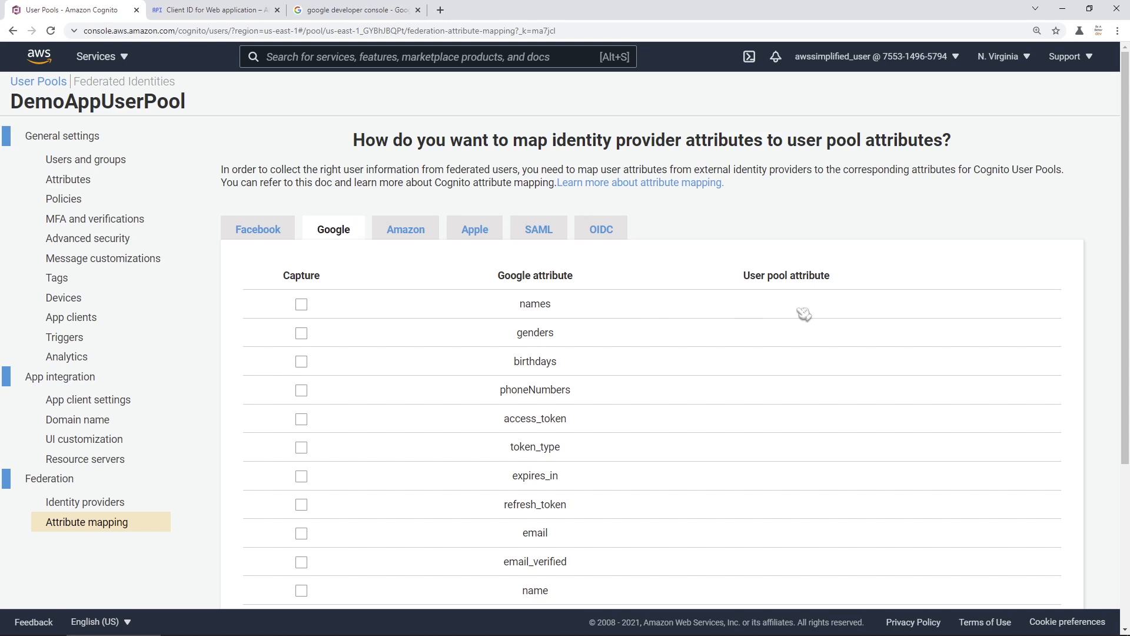
scroll(646, 424, down, 1)
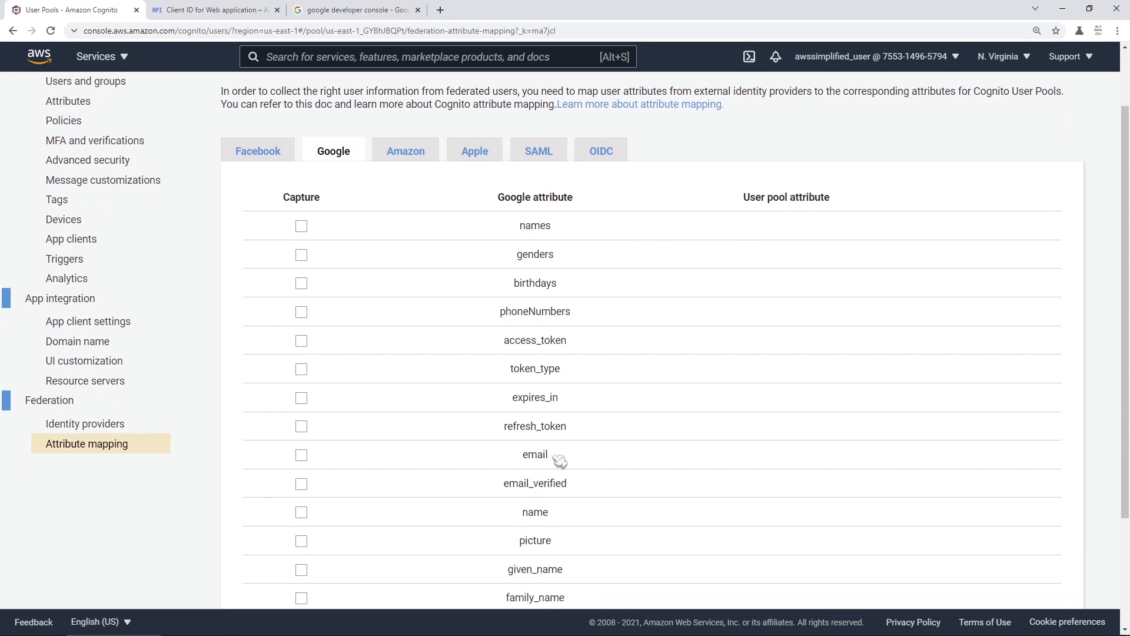
double_click(542, 459)
click(538, 463)
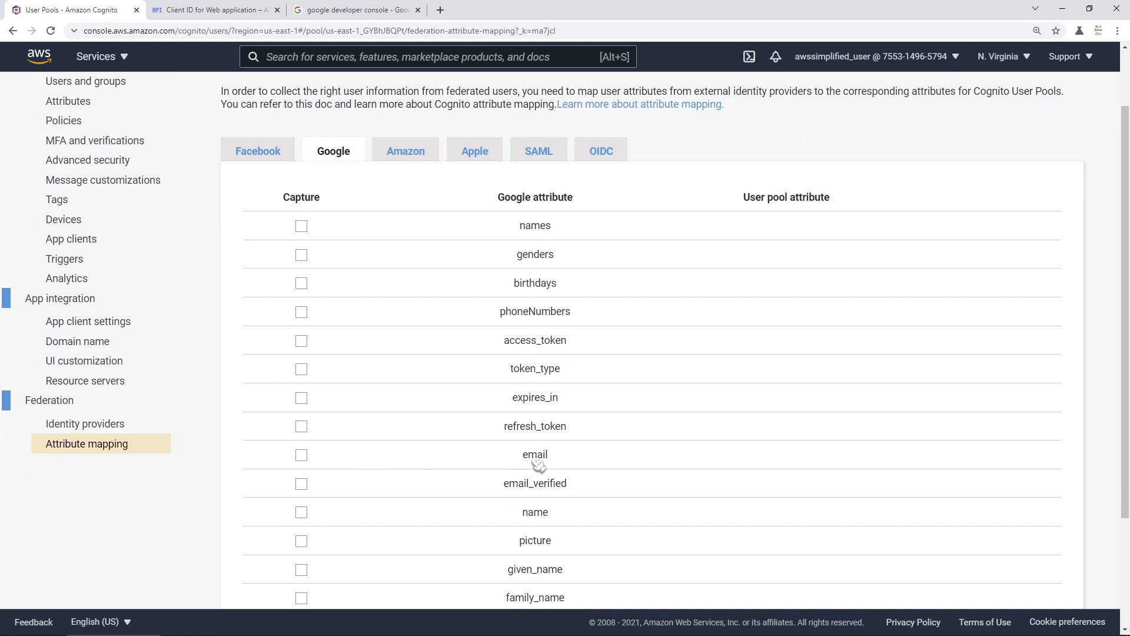
click(303, 457)
click(759, 463)
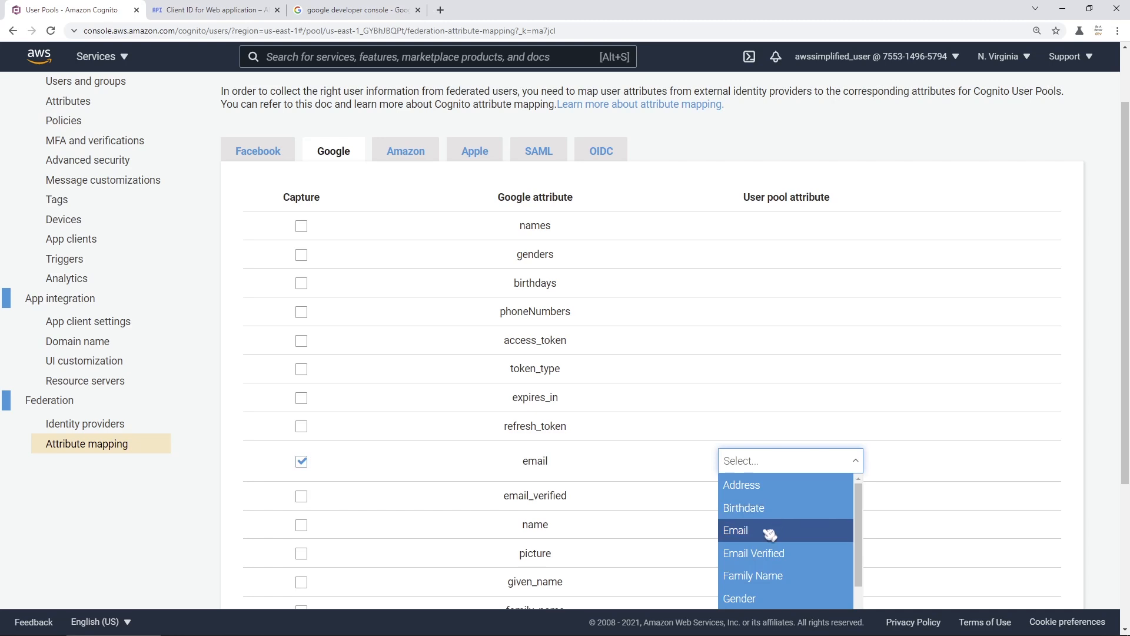
click(771, 532)
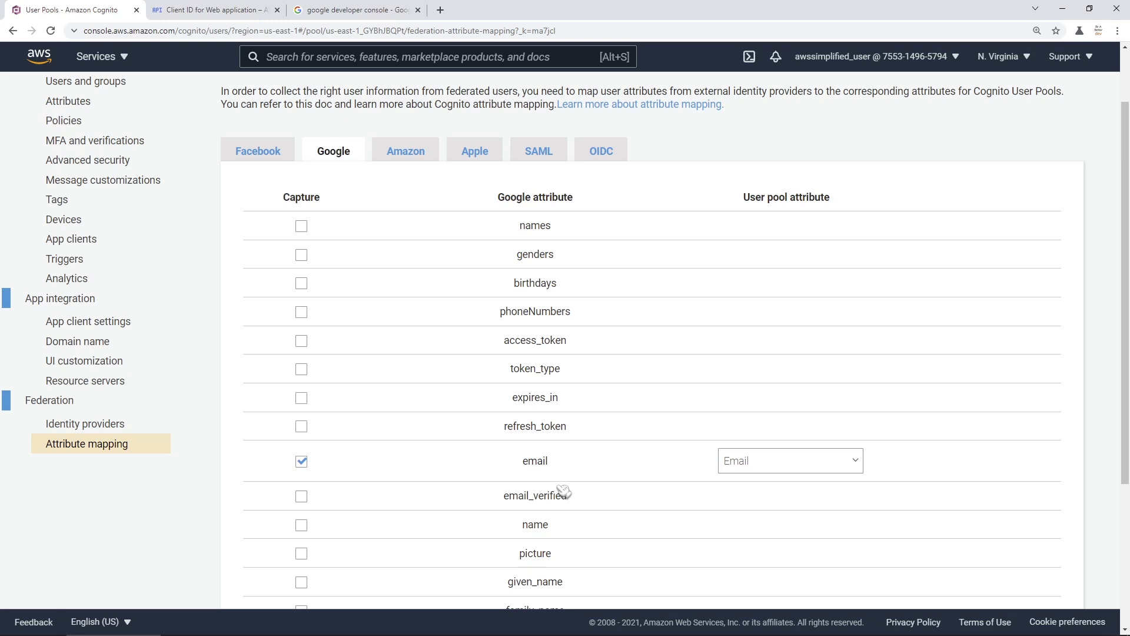
scroll(559, 479, down, 4)
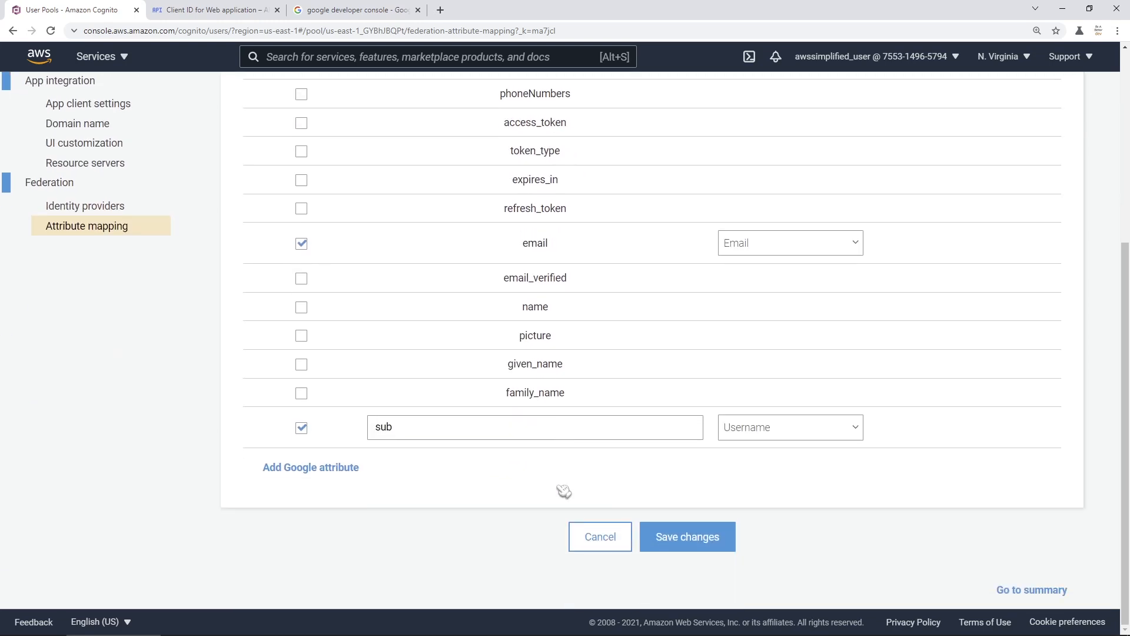
click(677, 542)
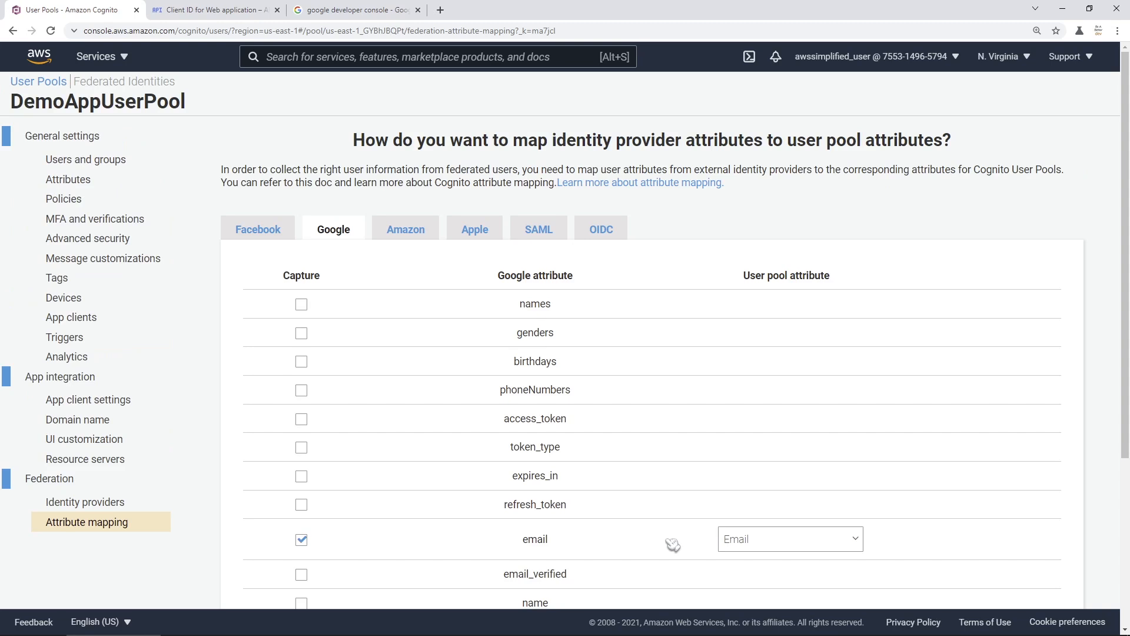
- Launch the DemoApp hosted sign-in page in a new tab from App client settings
click(107, 421)
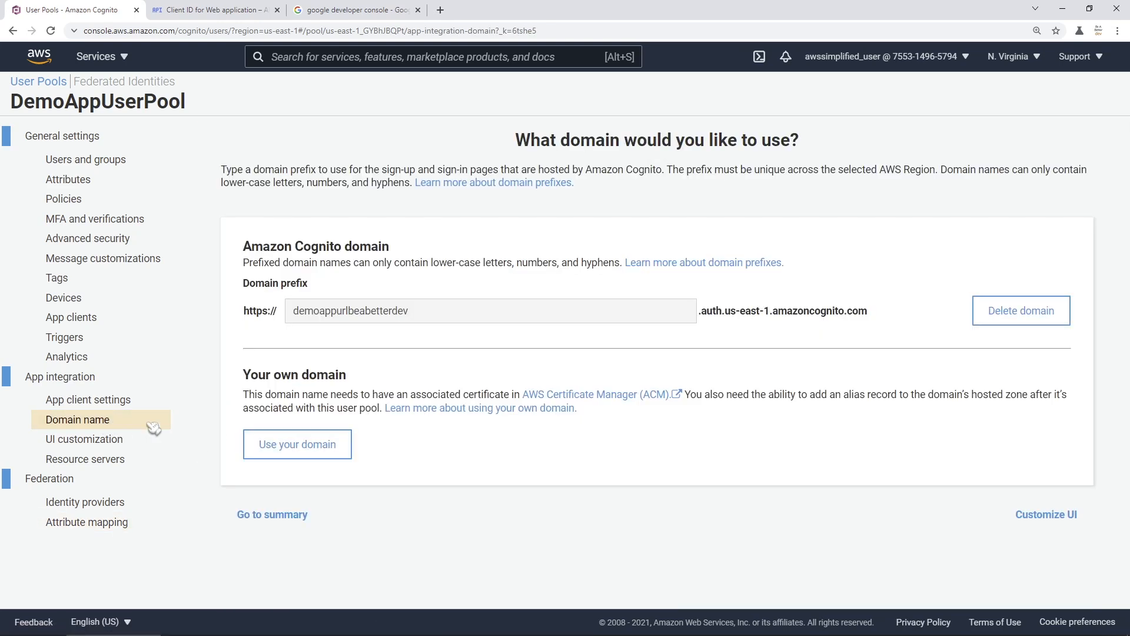
click(121, 405)
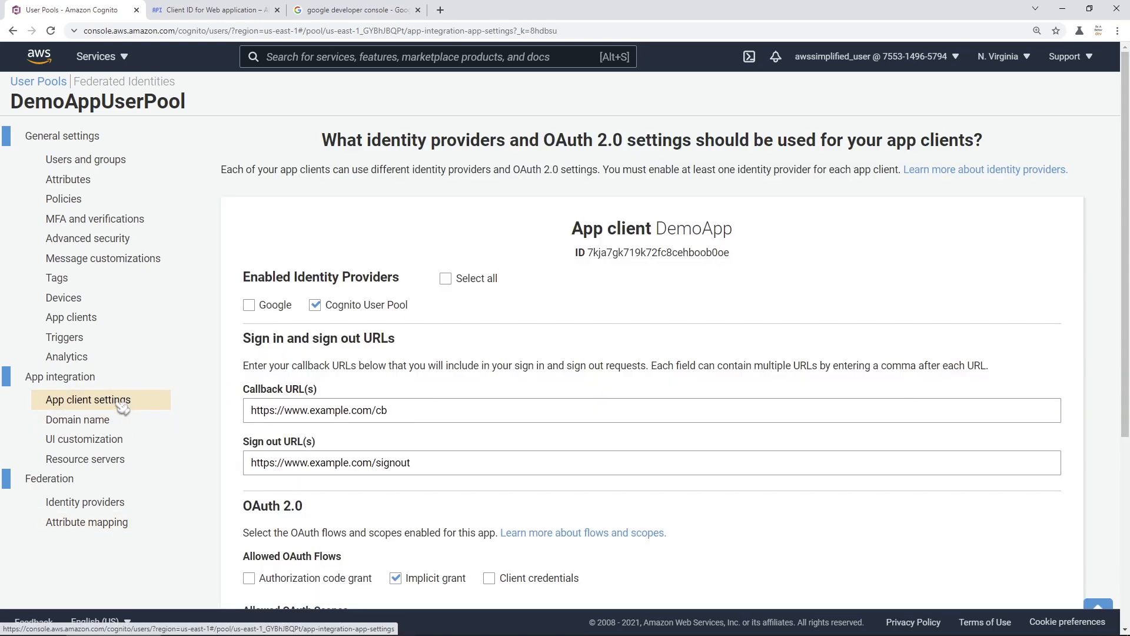
scroll(329, 518, down, 3)
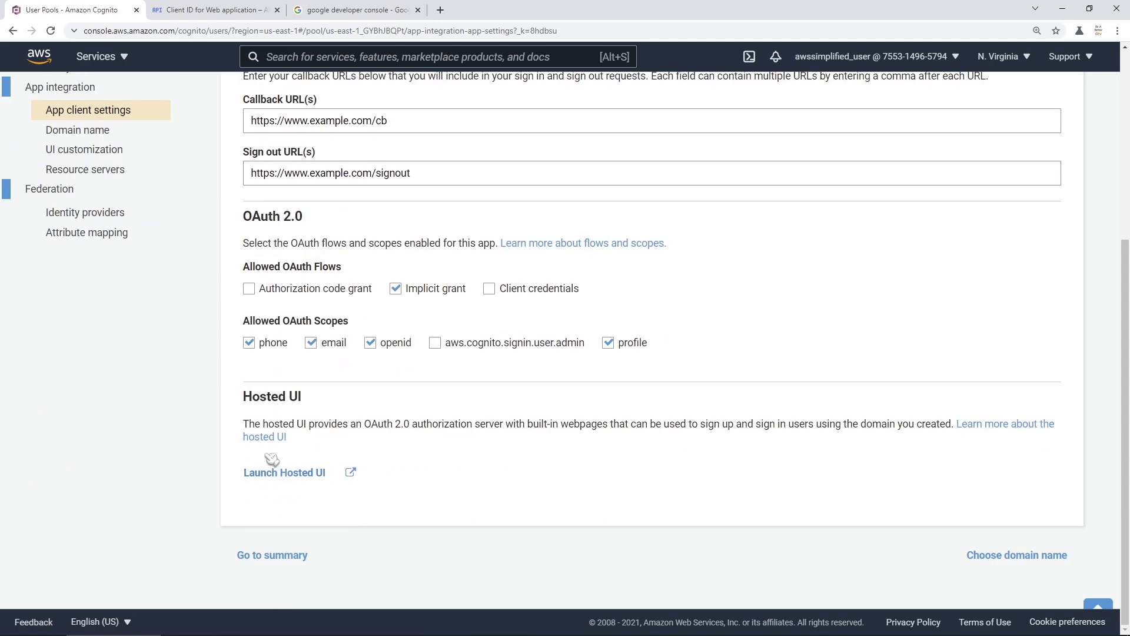
click(276, 475)
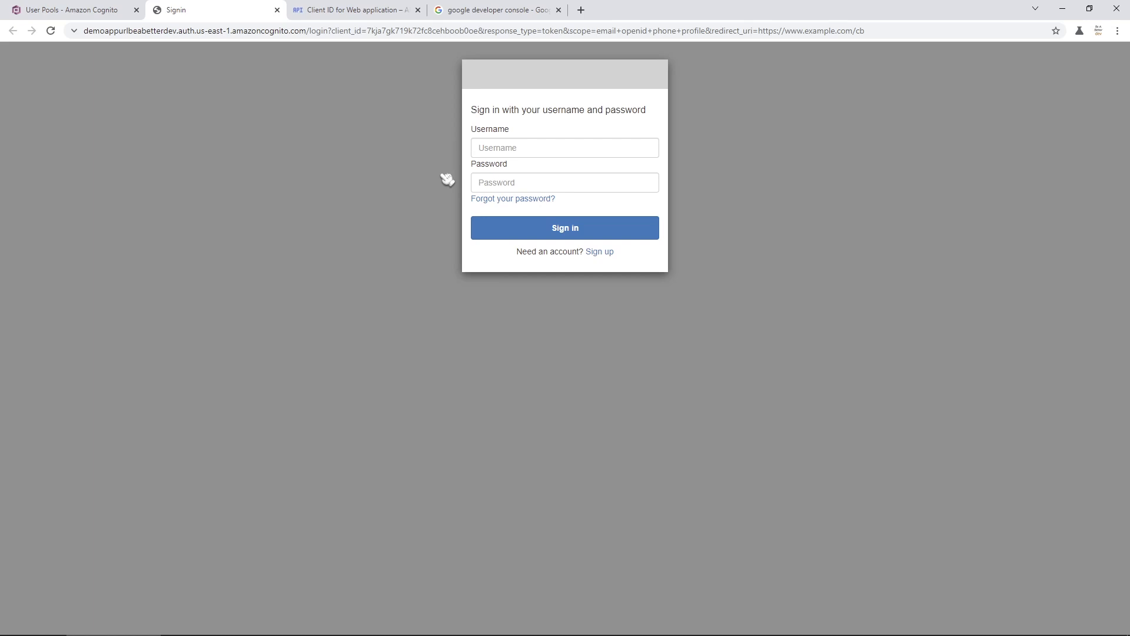
- Check Google under Enabled Identity Providers for the DemoApp client and save the settings
click(278, 11)
scroll(256, 309, up, 2)
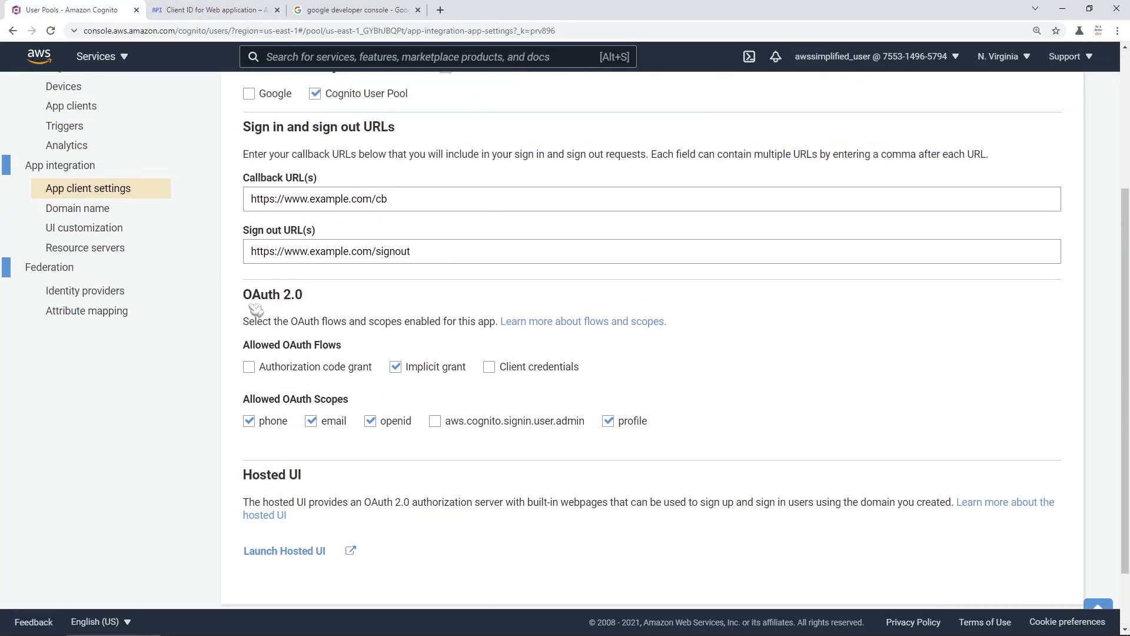
scroll(256, 309, up, 1)
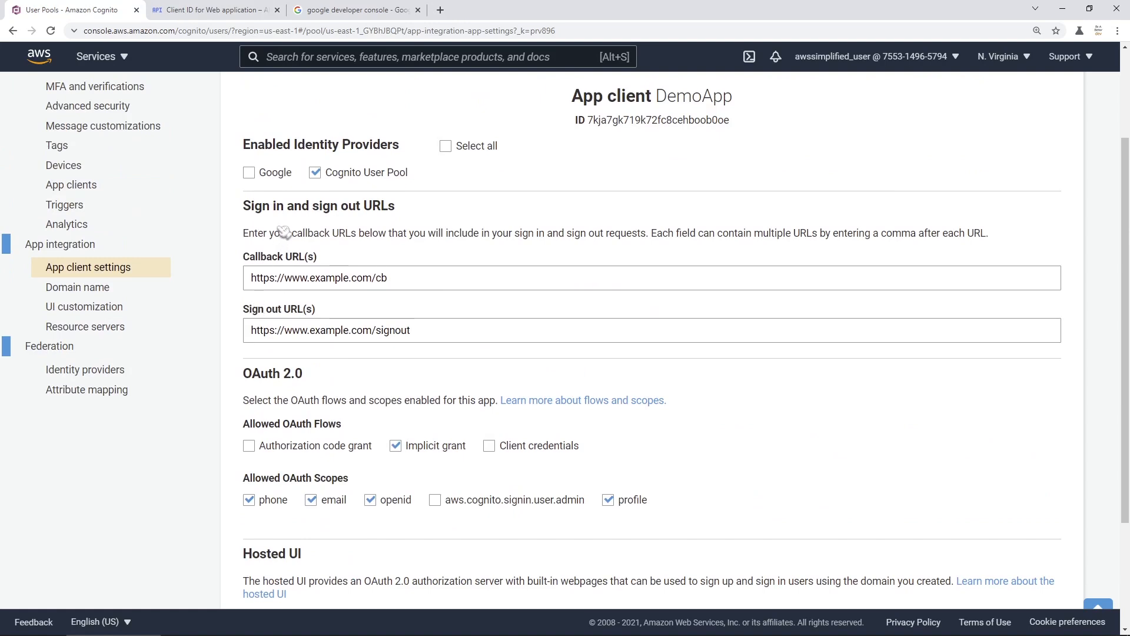
scroll(285, 236, up, 1)
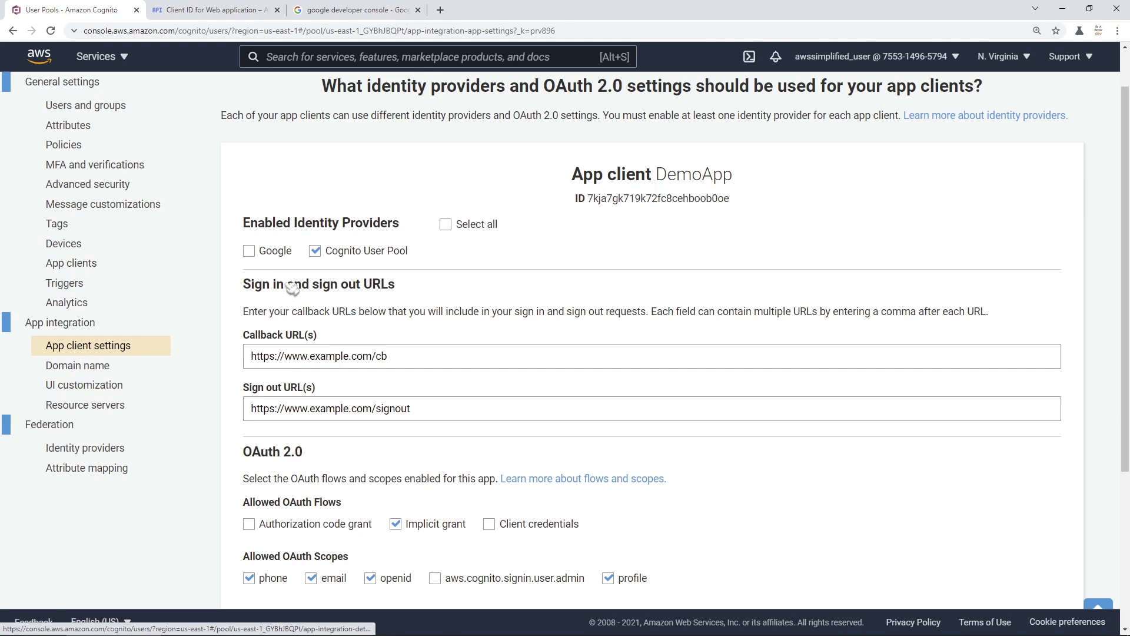
drag(242, 224, 410, 234)
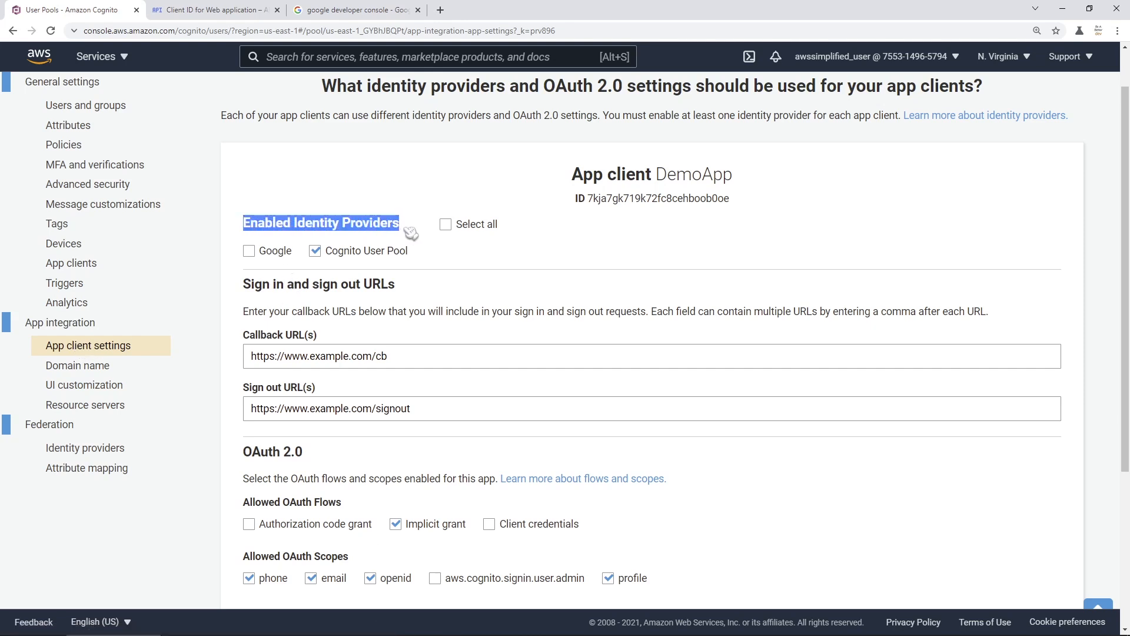
click(410, 229)
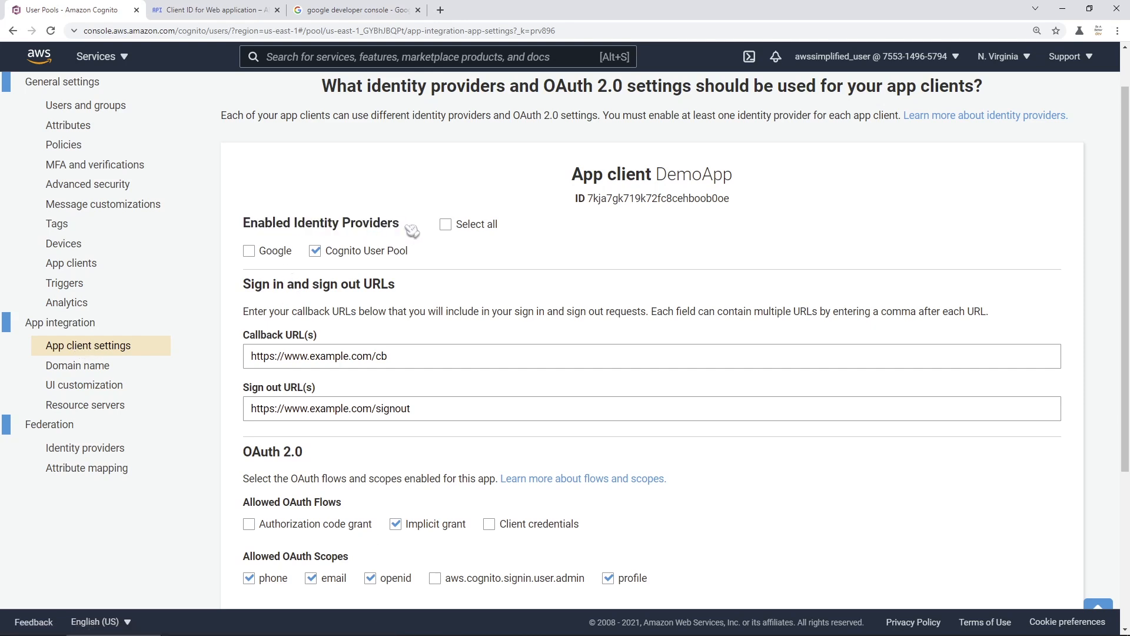
click(250, 252)
scroll(492, 467, down, 5)
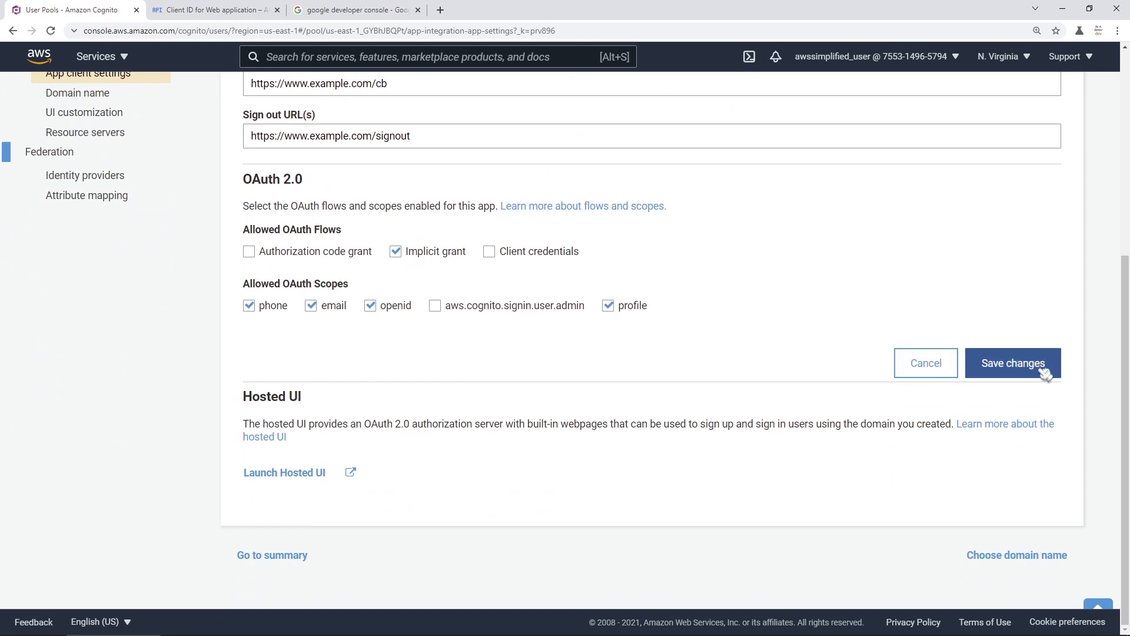
click(1025, 369)
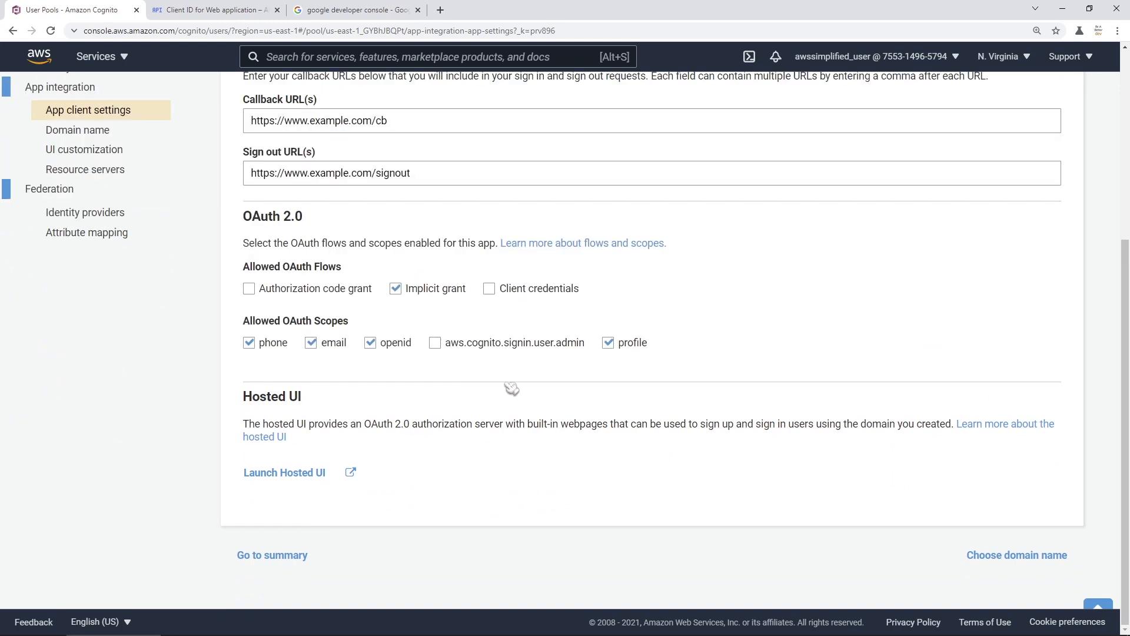
- Sign in on the hosted UI via Continue with Google using the chosen Google account
click(303, 474)
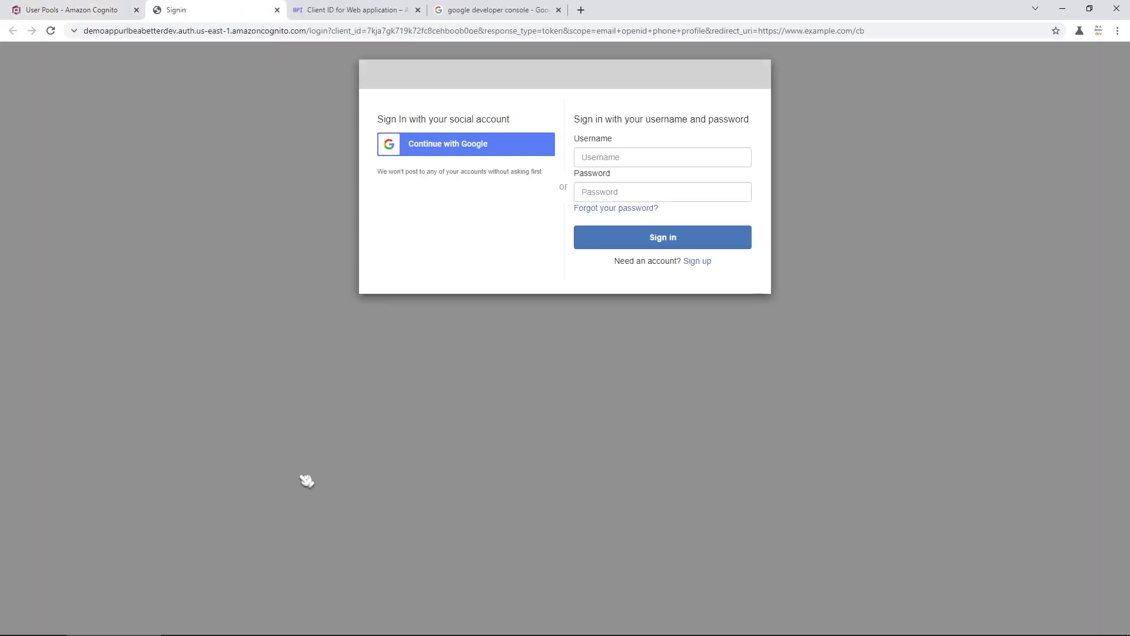
click(460, 148)
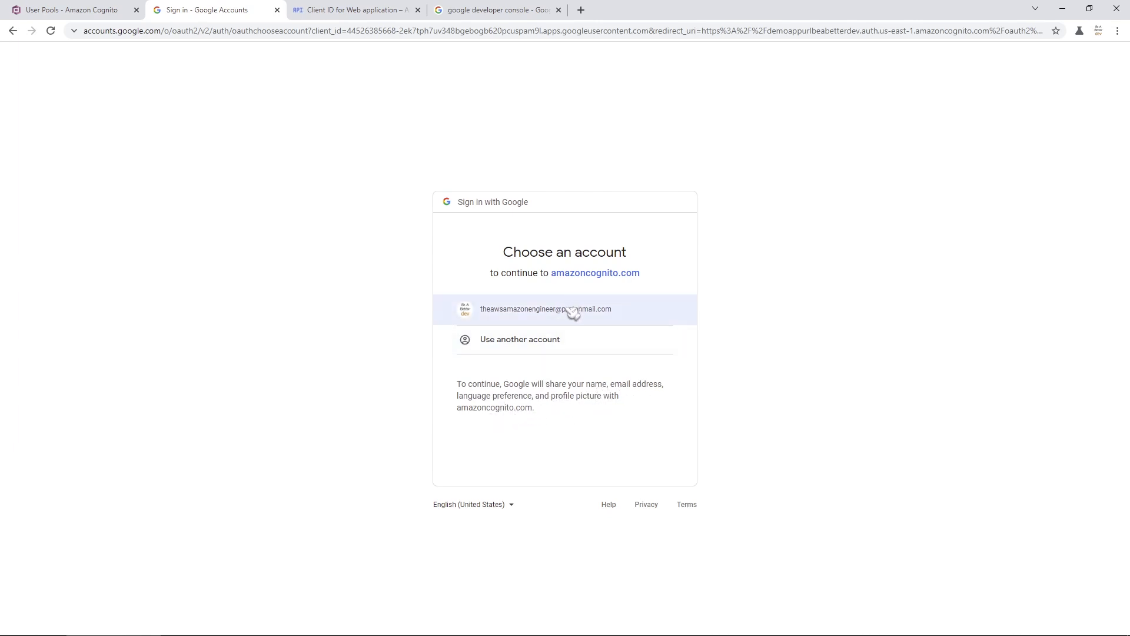
click(549, 310)
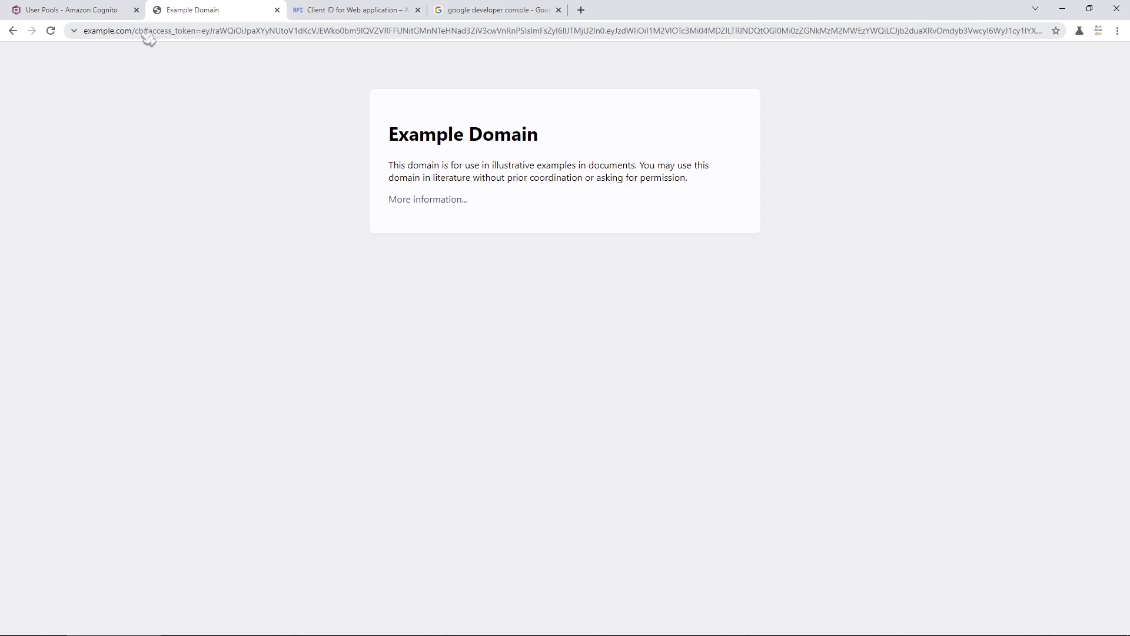
- Paste the example.com/cb callback URL into a new Sublime Text document
click(215, 35)
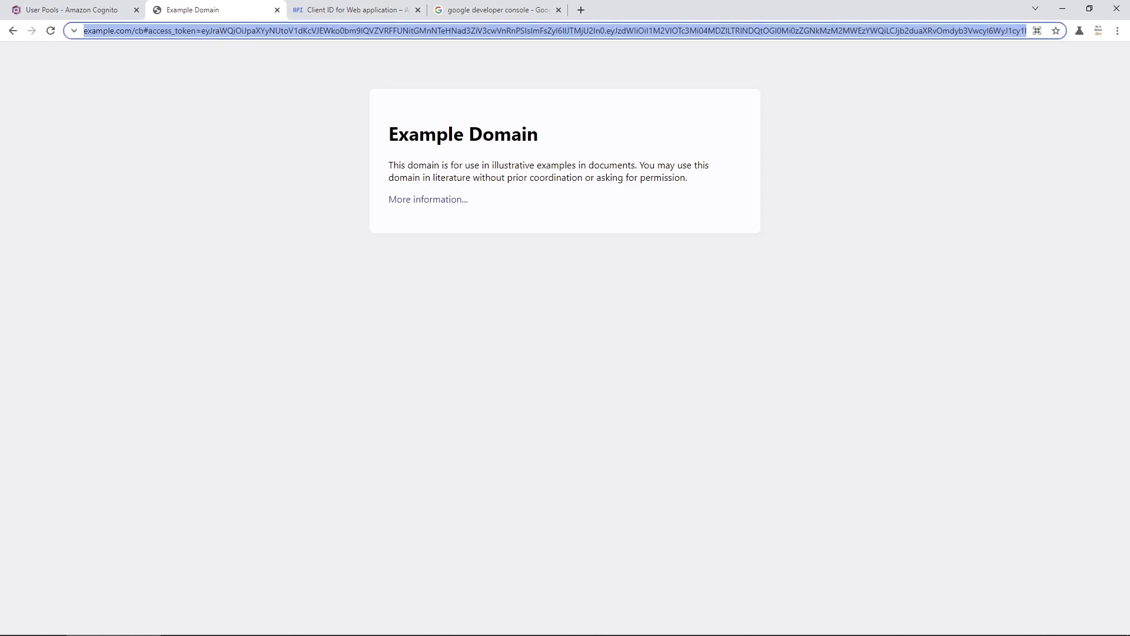
drag(1129, 491, 323, 202)
drag(598, 171, 420, 74)
key(ctrl+v)
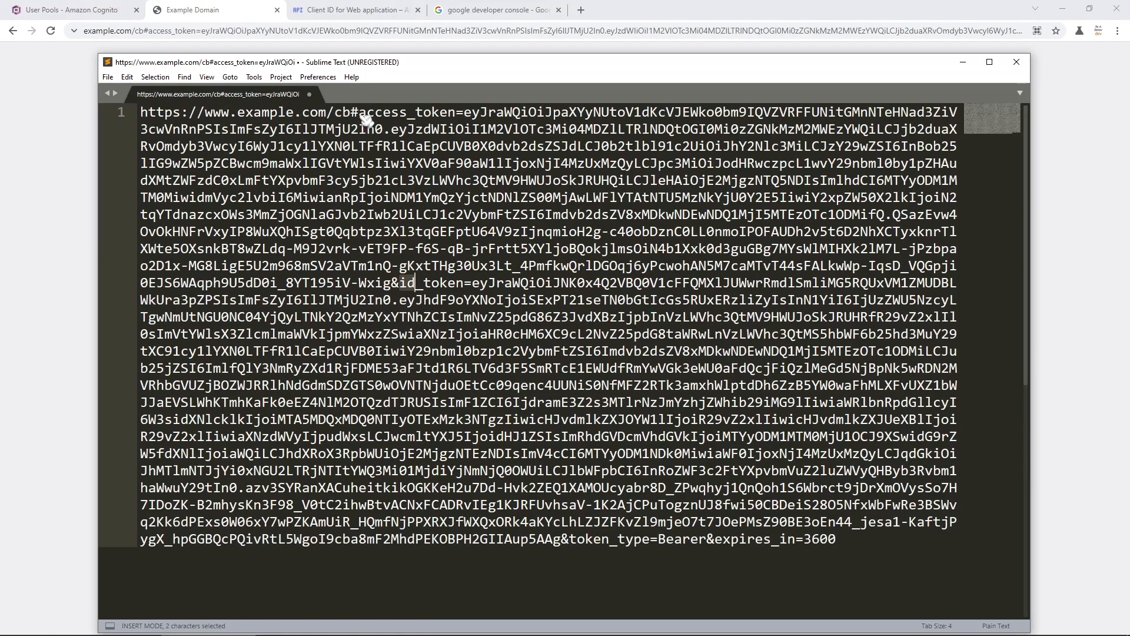
- Select and copy the 1001-character access_token value from the pasted URL
drag(360, 113, 457, 115)
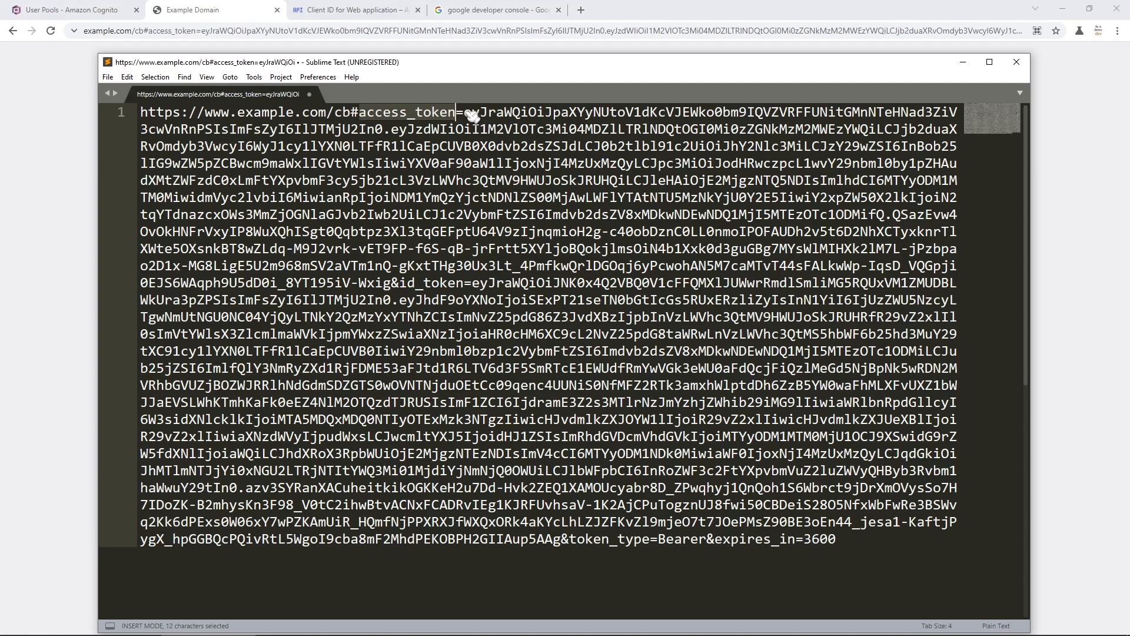
drag(469, 114, 395, 289)
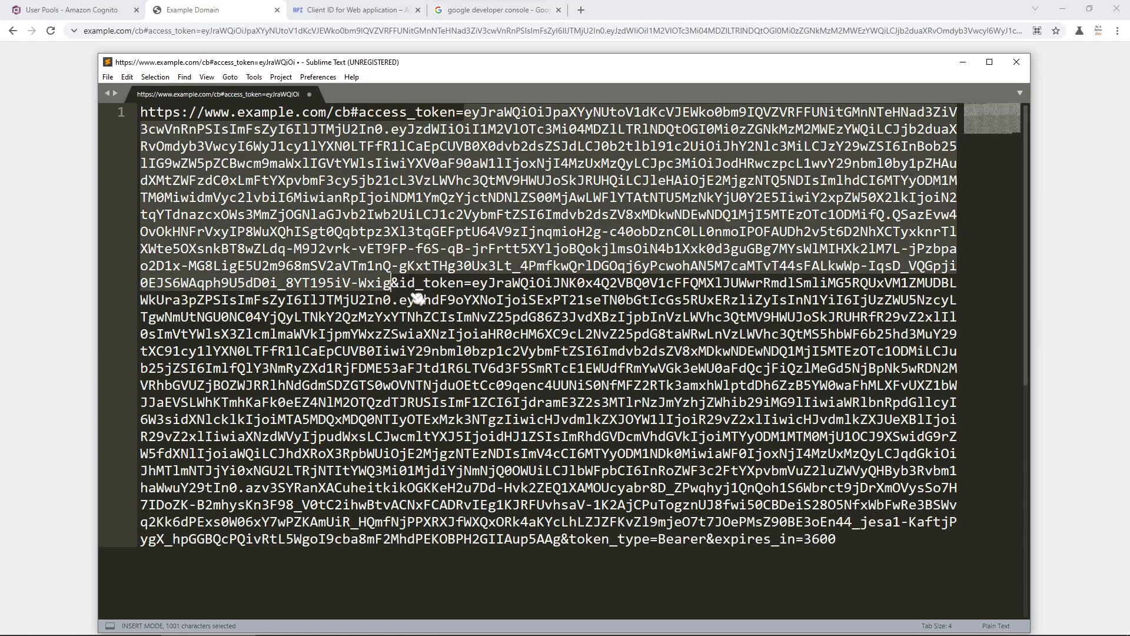
key(ctrl+c)
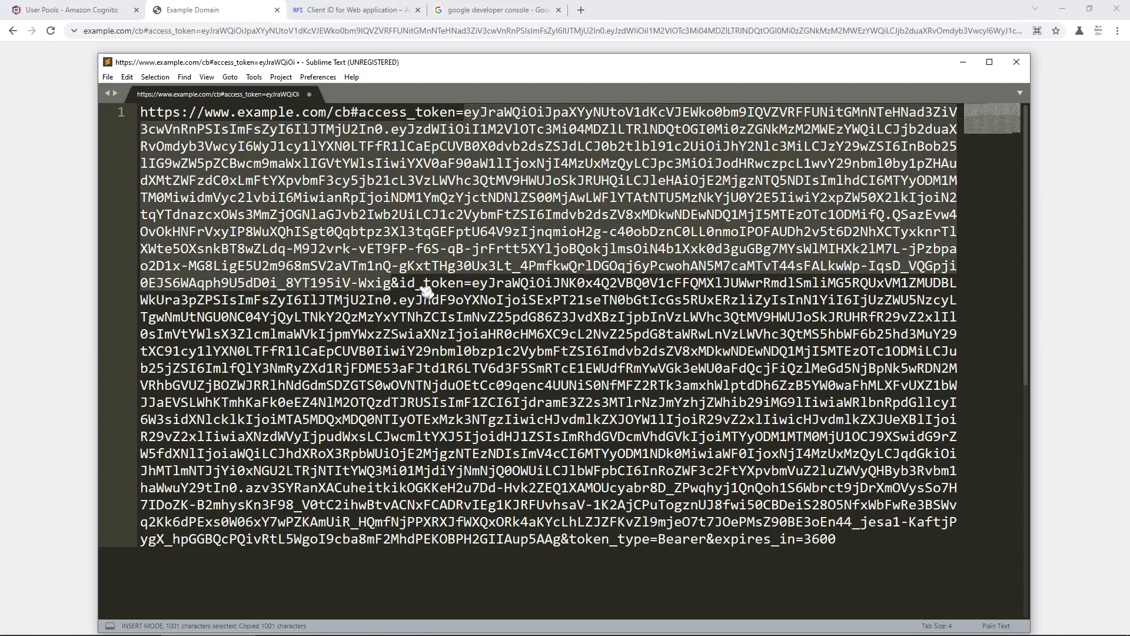
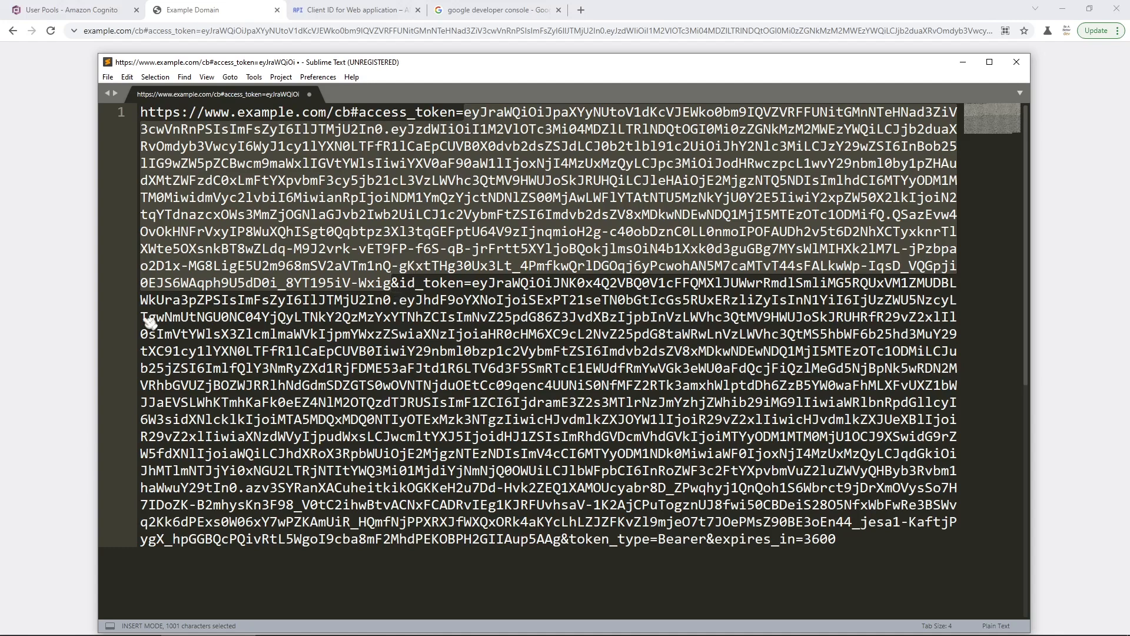
- Bring the Chrome window back in front of the Sublime Text editor
click(73, 330)
- Search Google for 'jwt parser' in a new Chrome tab
key(ctrl+t)
text(jwt parser)
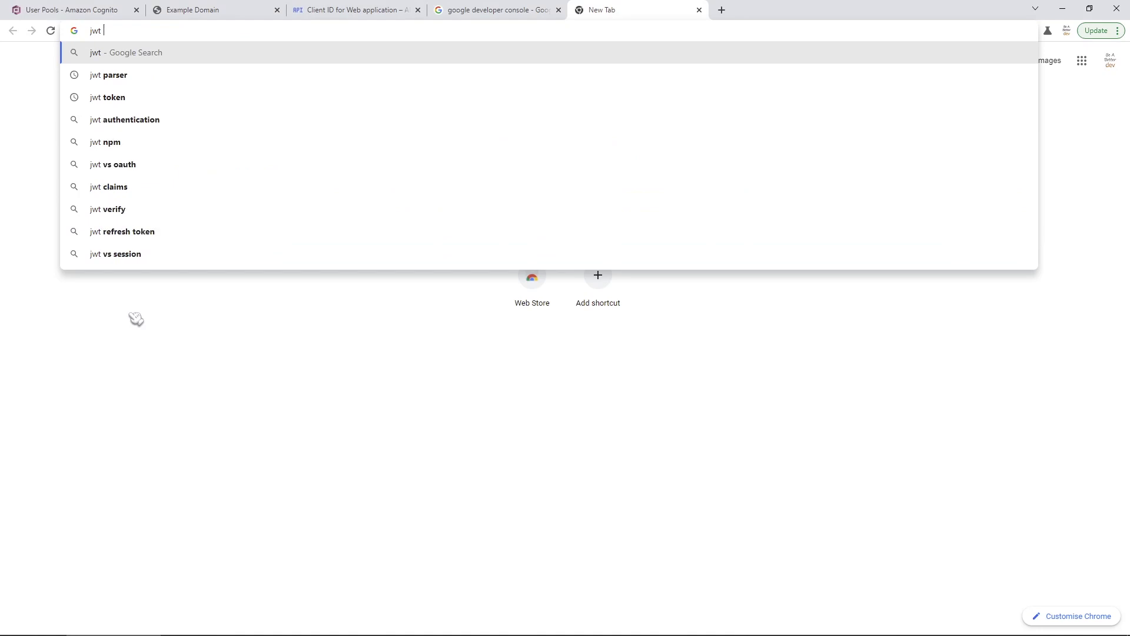
key(Return)
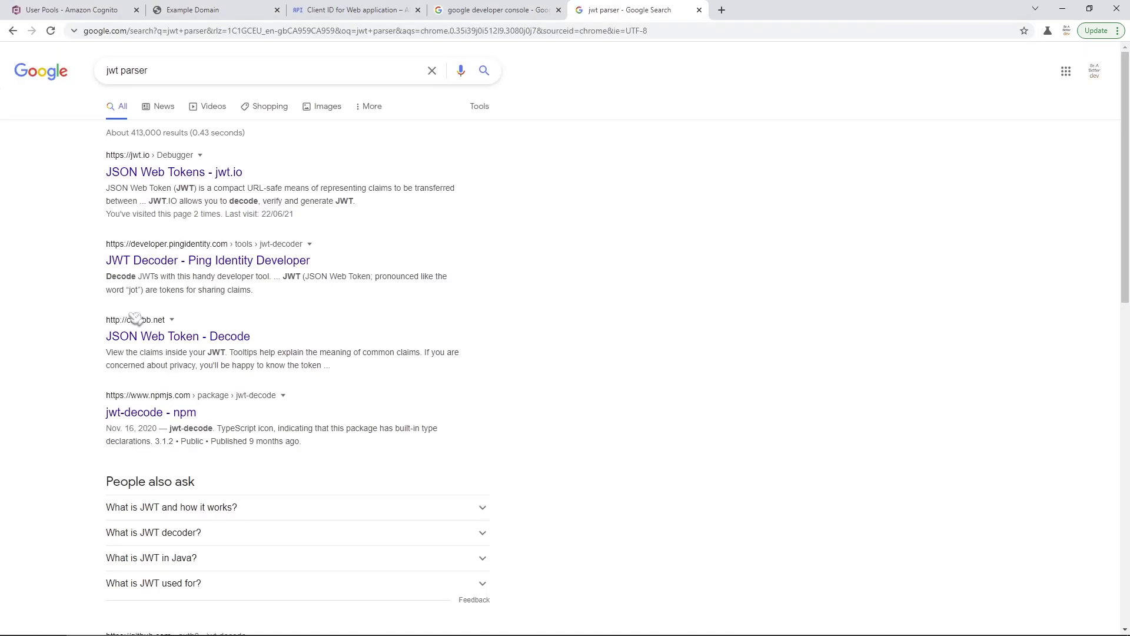
- Open jwt.io from the search results and scroll down to its Debugger
click(137, 177)
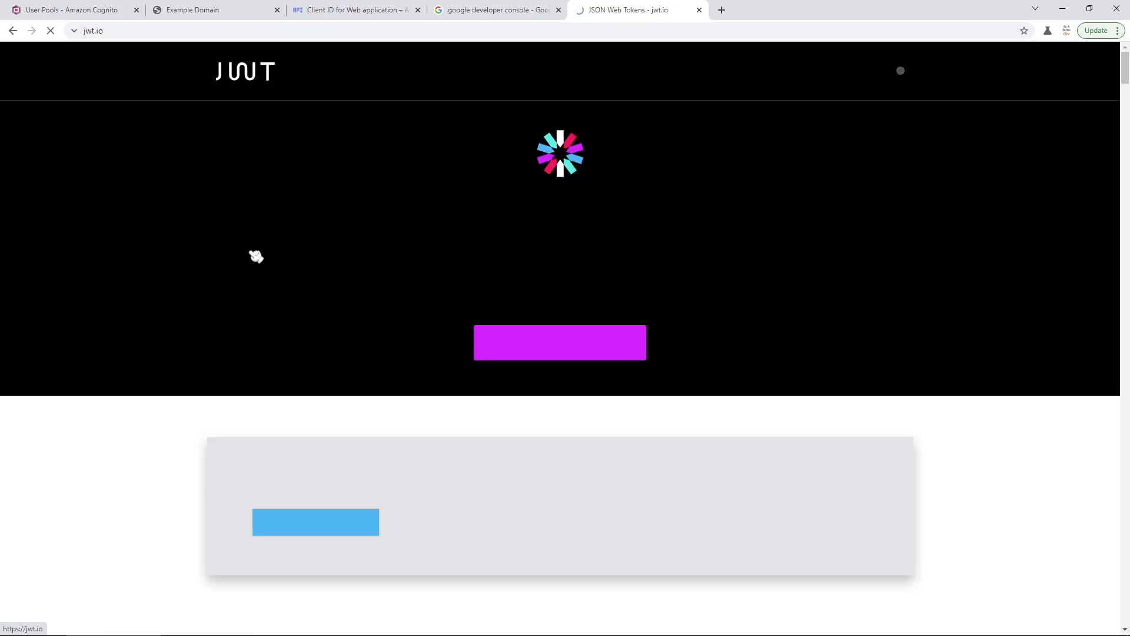
scroll(460, 441, down, 5)
scroll(460, 441, down, 3)
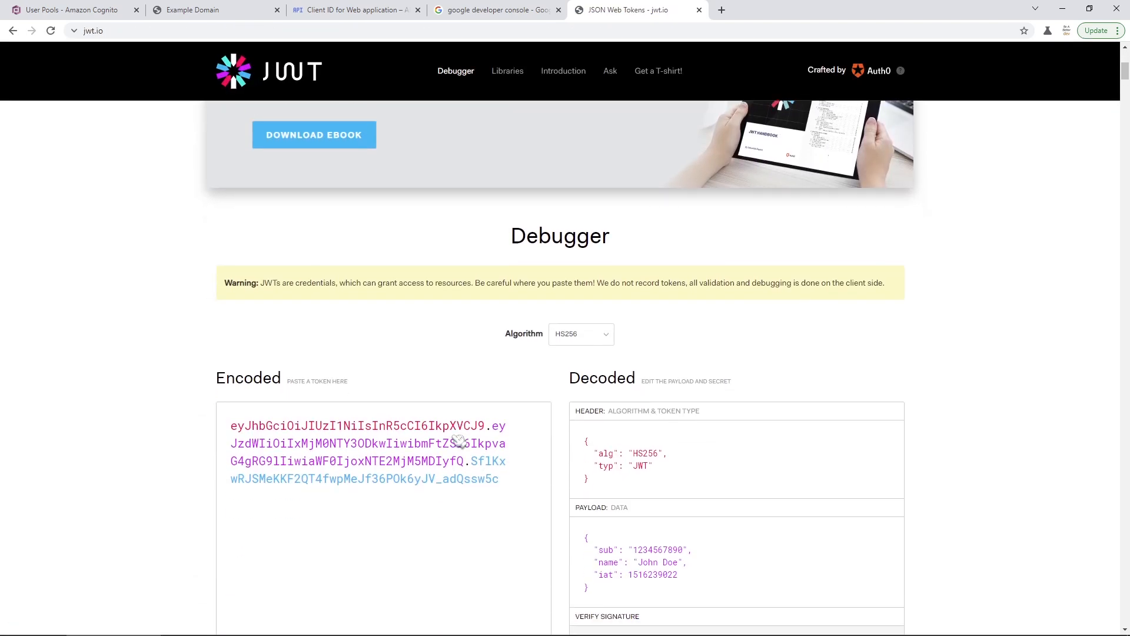
scroll(462, 425, down, 1)
- Replace the sample token with the Cognito access token to decode its claims, then return to Sublime Text
click(465, 429)
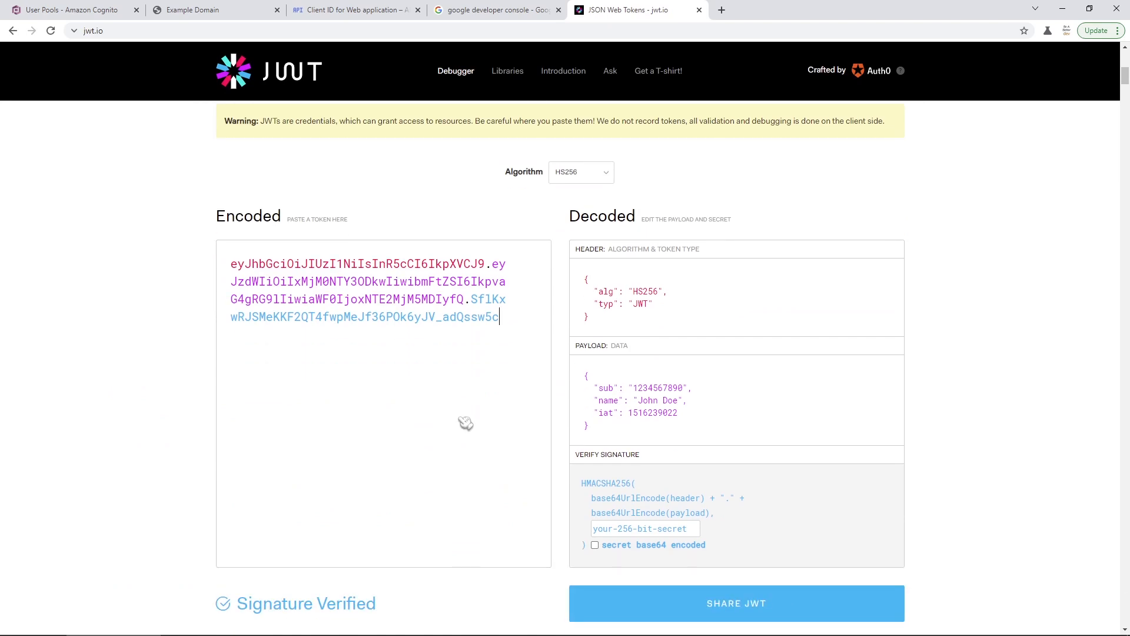
key(ctrl+a)
key(BackSpace)
key(ctrl+v)
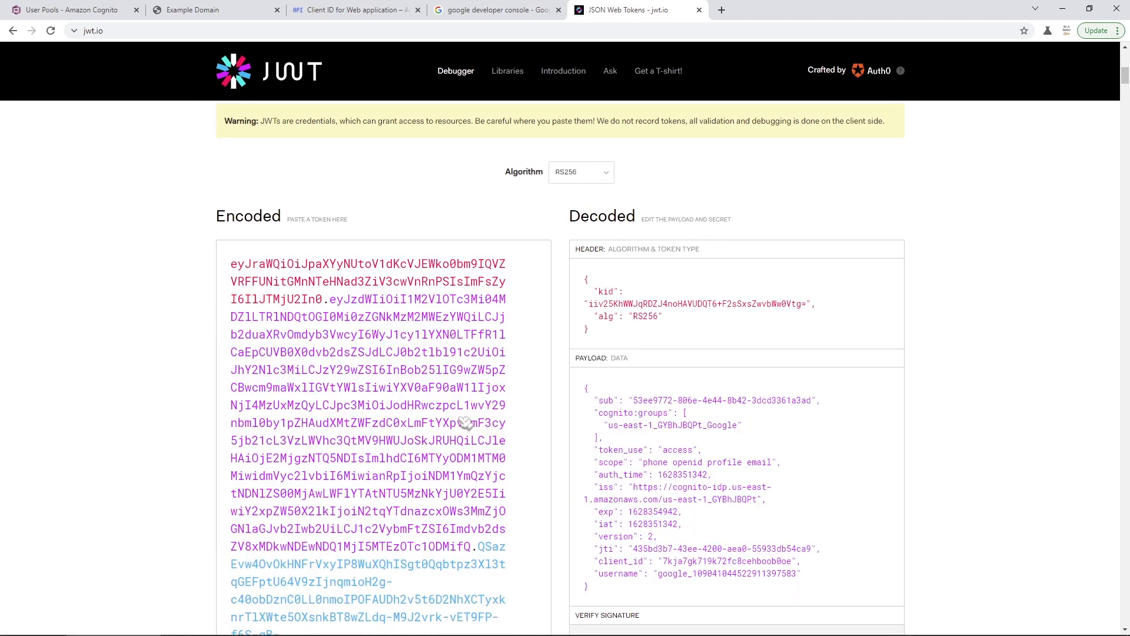
scroll(760, 433, down, 1)
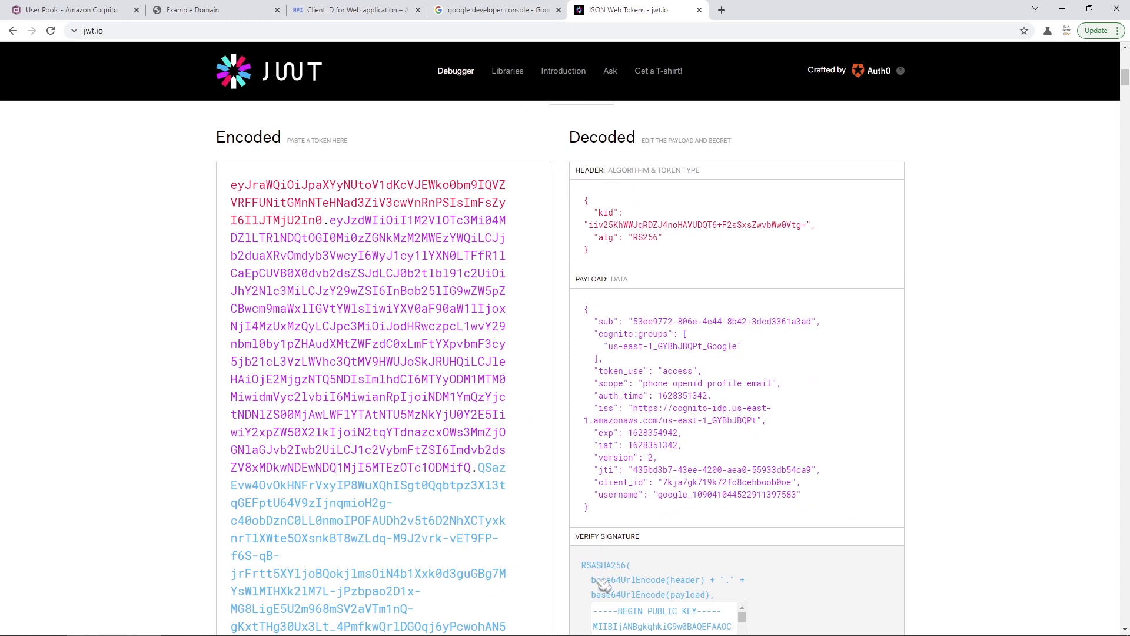
scroll(629, 437, down, 1)
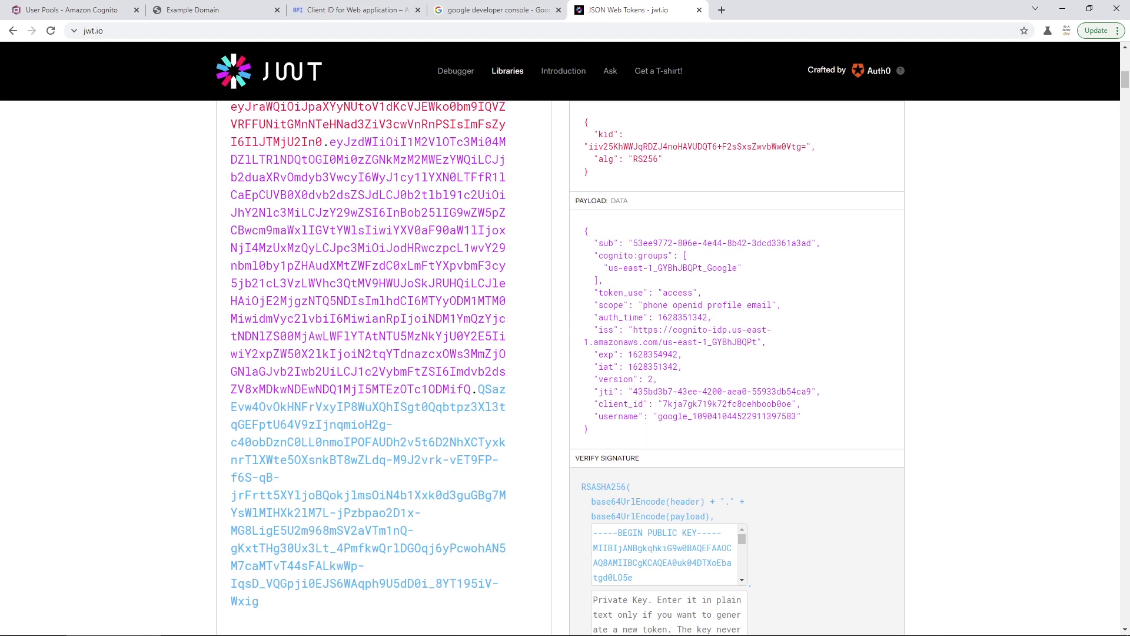
key(alt+Tab)
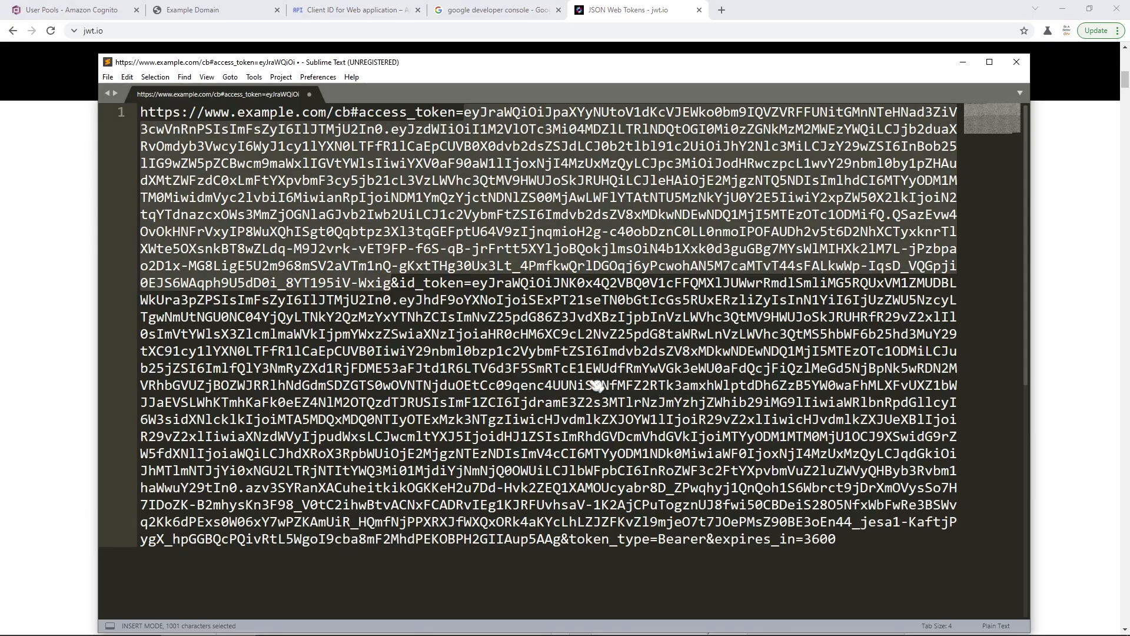
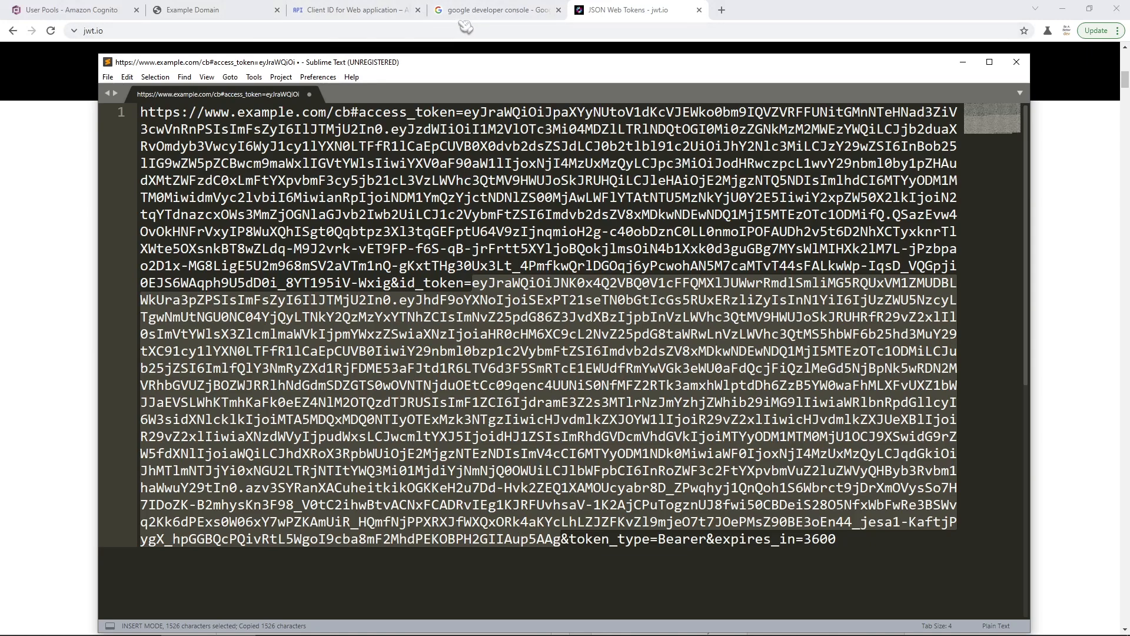
- Replace the jwt.io token with the callback URL's id_token to decode its Google identity payload
click(627, 16)
scroll(616, 277, up, 4)
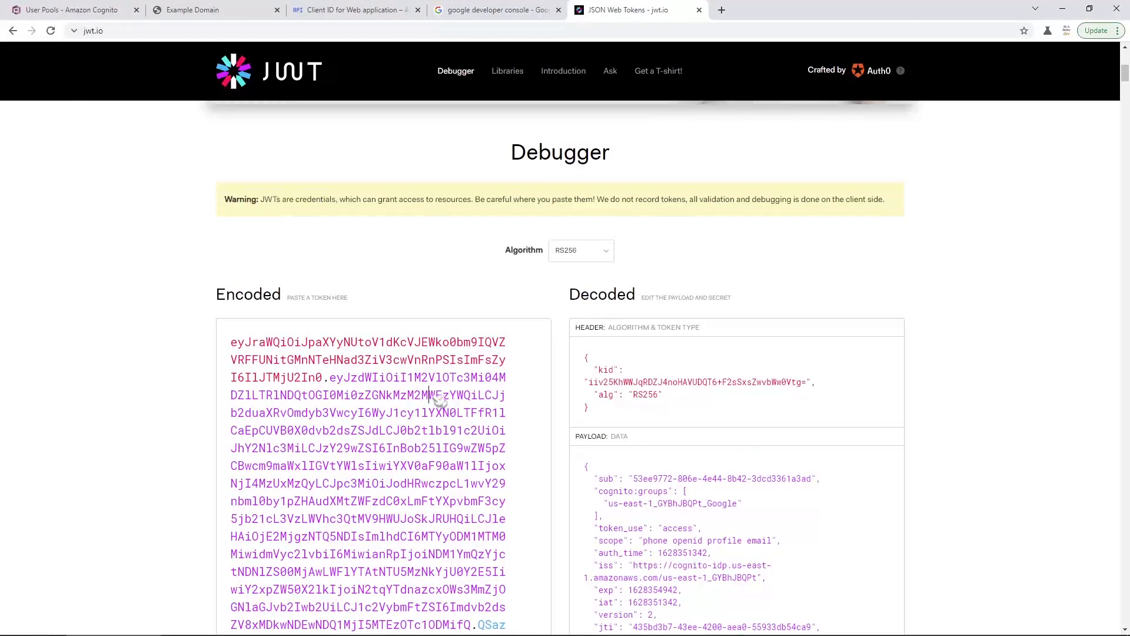
key(ctrl+a)
scroll(562, 471, down, 1)
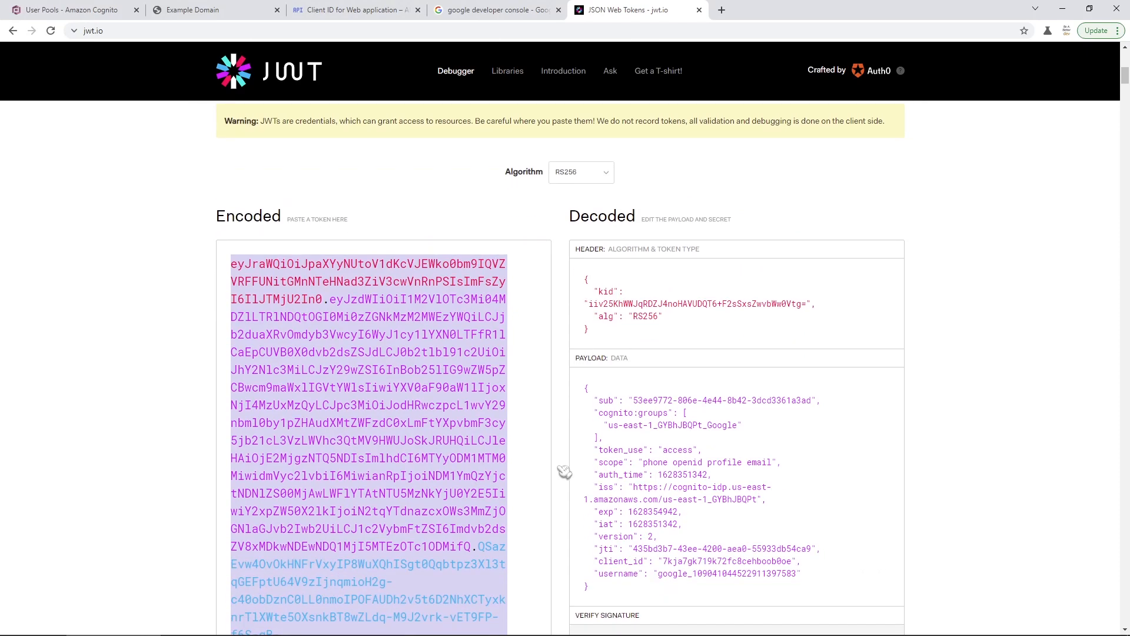
key(ctrl+v)
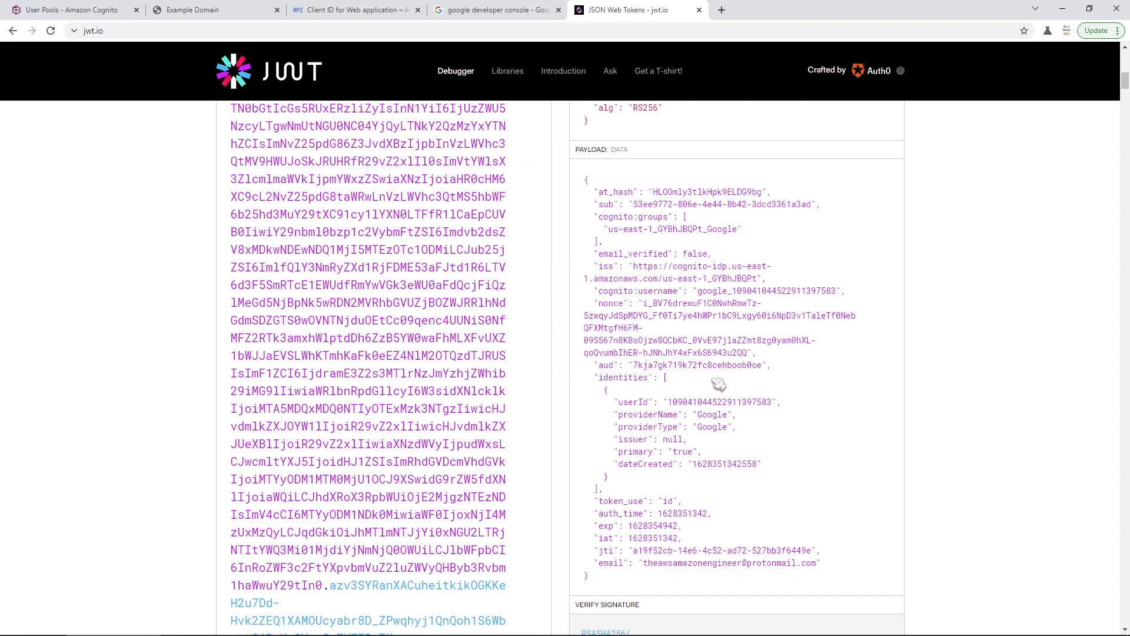
scroll(673, 555, down, 1)
- Highlight the email claim in the decoded ID token payload
scroll(669, 551, down, 1)
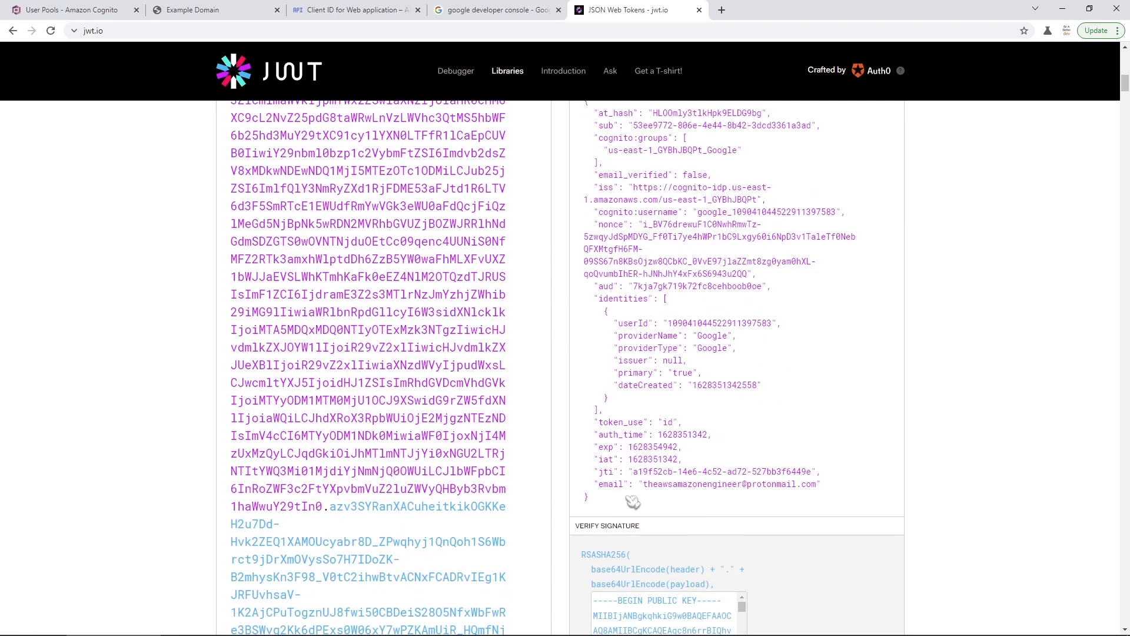
click(616, 488)
double_click(613, 469)
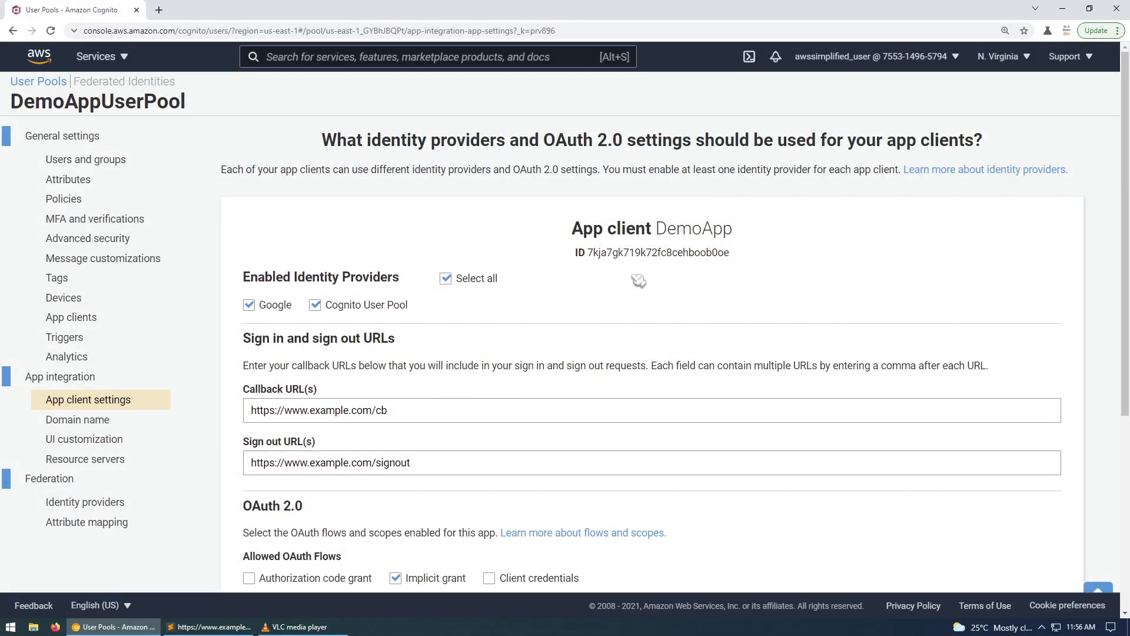
- Show the refreshed Users and groups list and highlight the user's EXTERNAL_PROVIDER account status
click(92, 166)
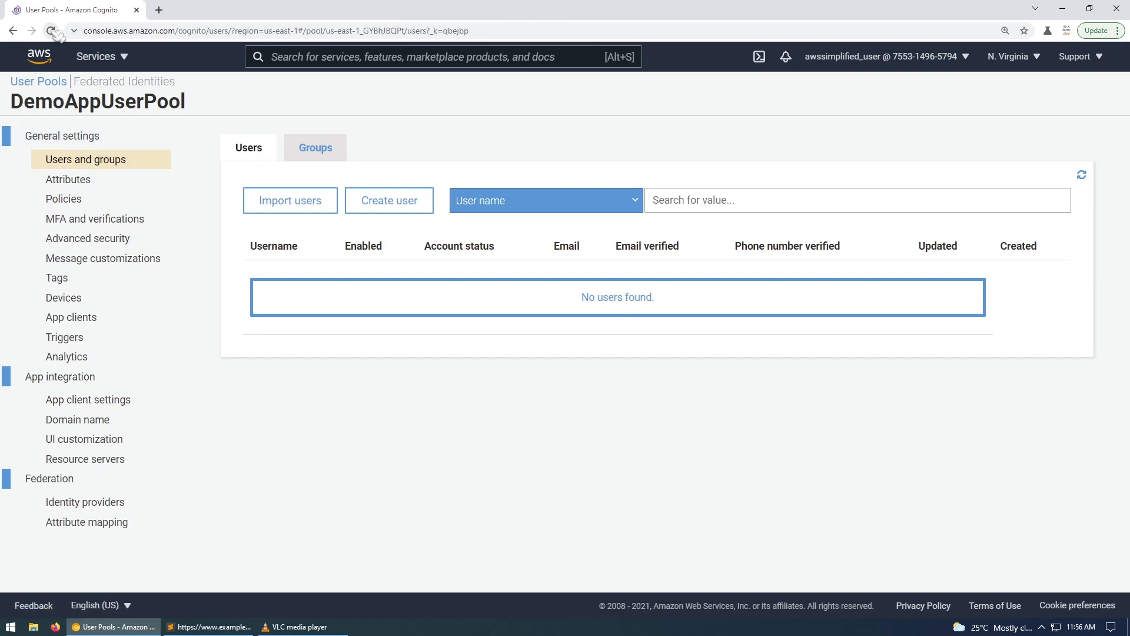
click(51, 31)
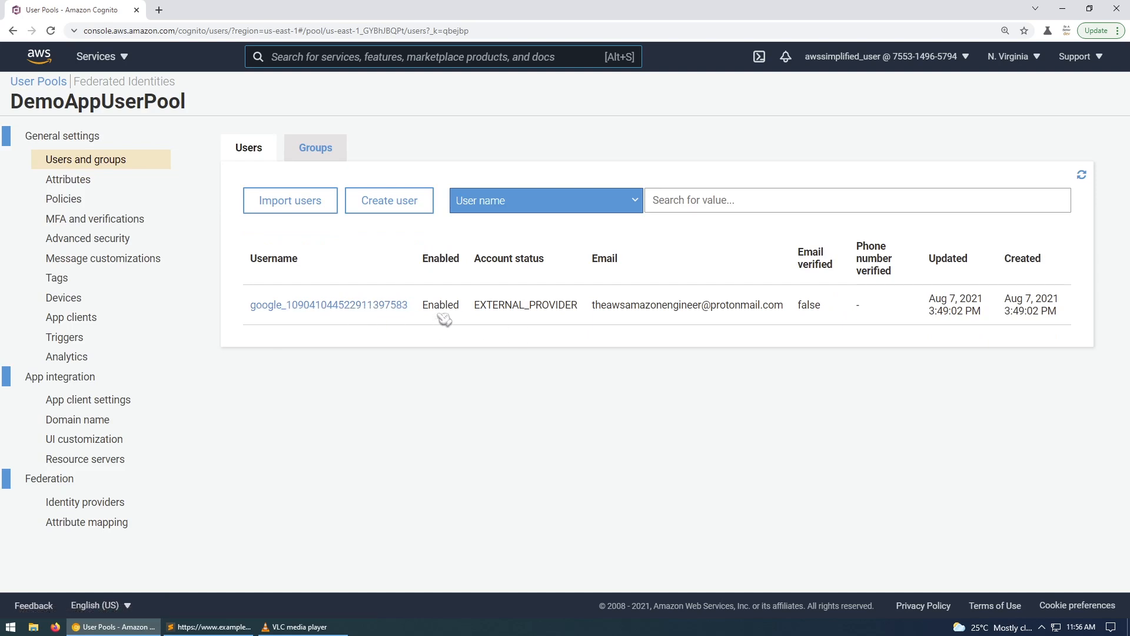
drag(476, 308, 584, 319)
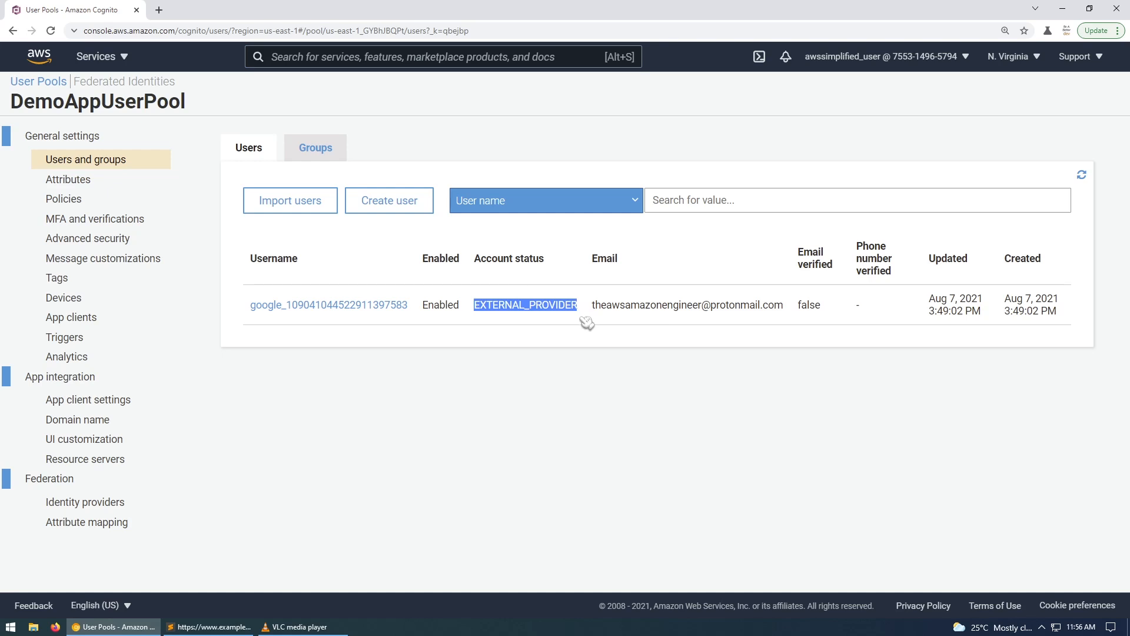